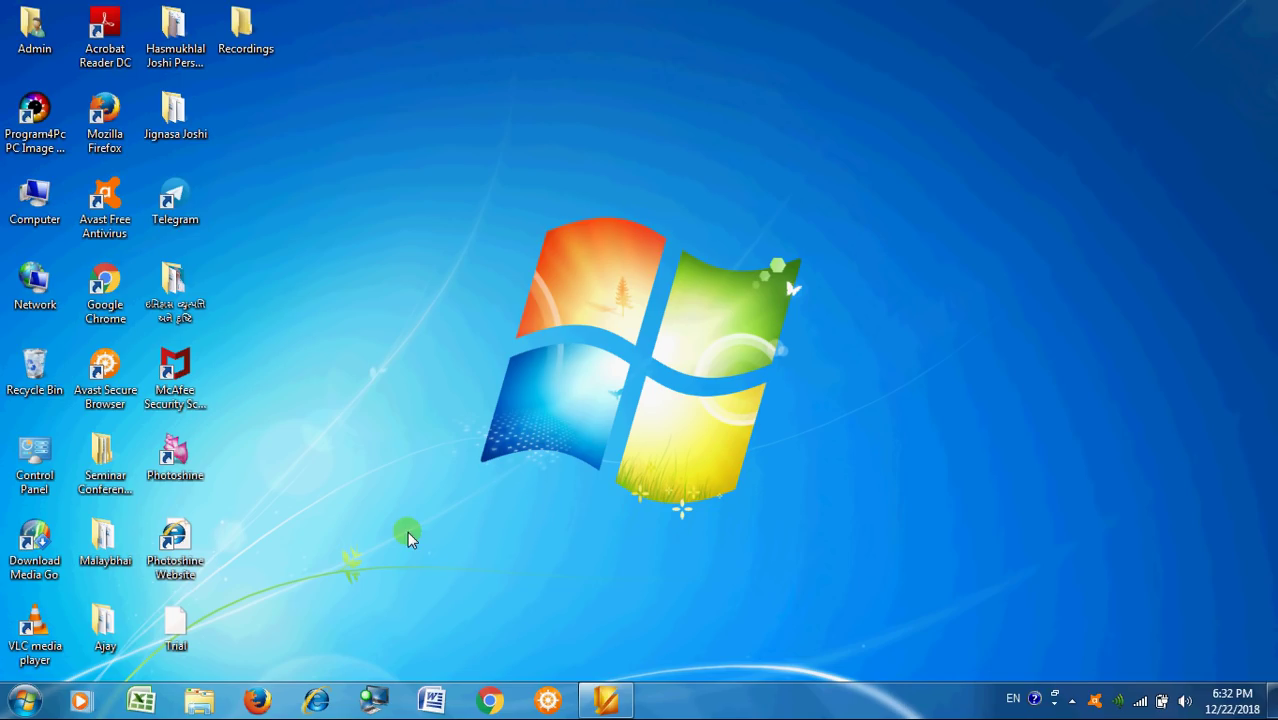
Step: Launch Microsoft Office Excel 2007 from the Start menu's Microsoft Office program folder
{"action": "left_click", "coordinate": [22, 704]}
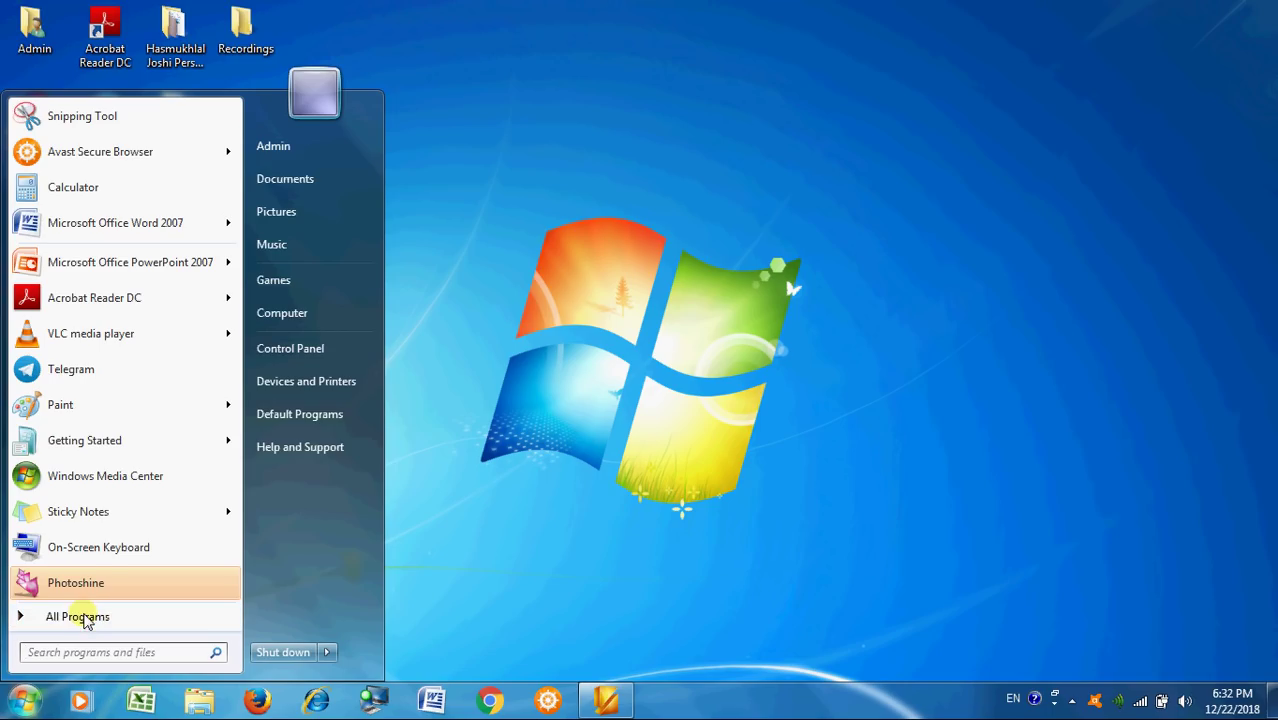
{"action": "left_click", "coordinate": [57, 617]}
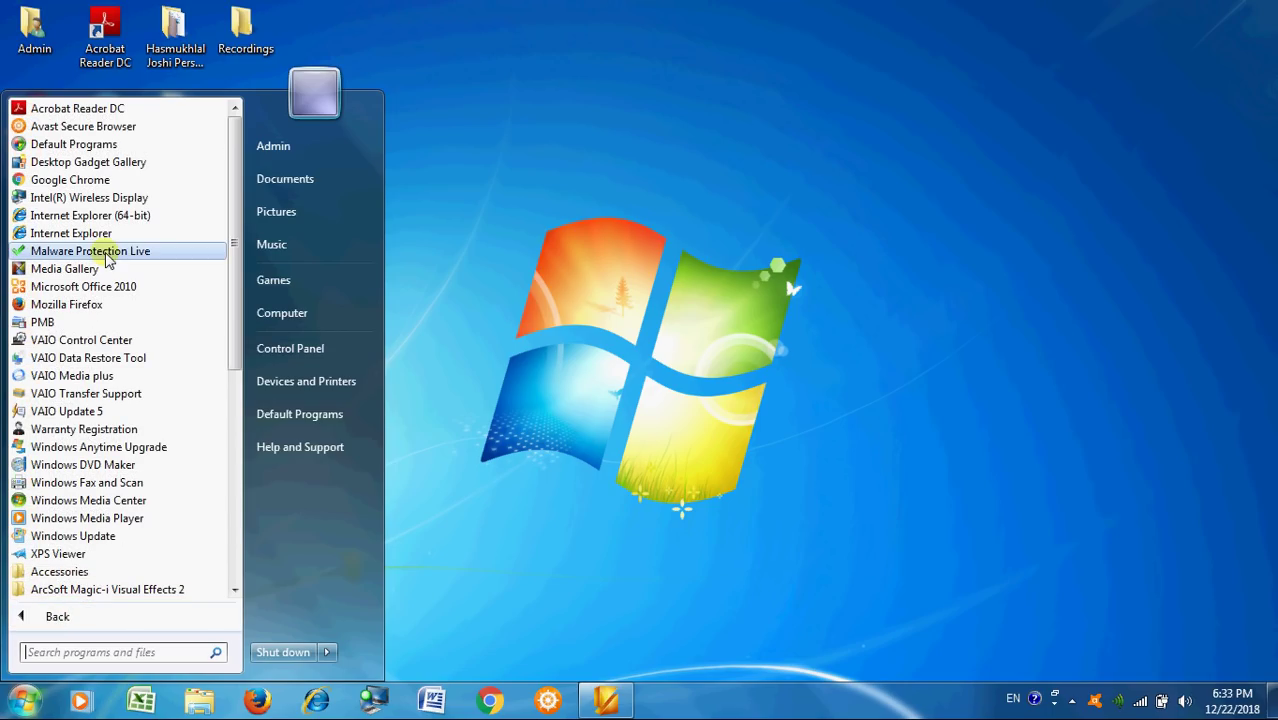
{"action": "scroll", "coordinate": [108, 258], "scroll_direction": "down", "scroll_amount": 2}
{"action": "scroll", "coordinate": [108, 260], "scroll_direction": "down", "scroll_amount": 2}
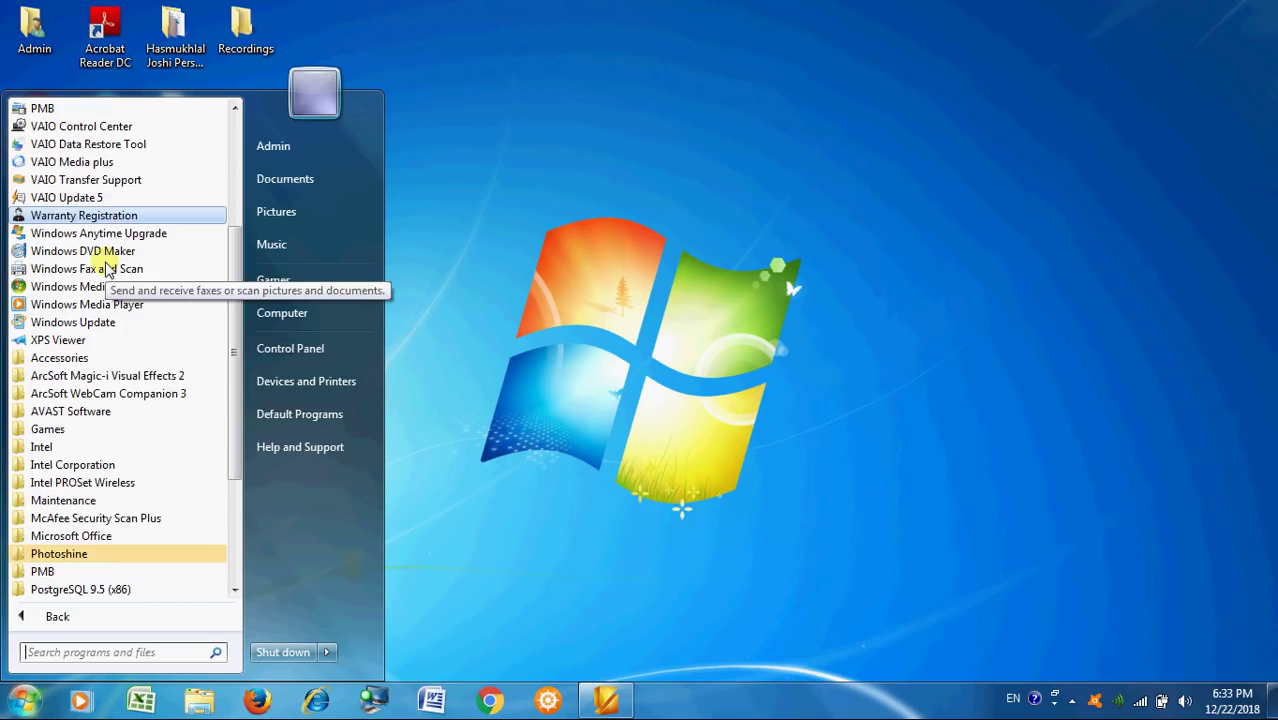
{"action": "scroll", "coordinate": [106, 260], "scroll_direction": "down", "scroll_amount": 3}
{"action": "scroll", "coordinate": [108, 266], "scroll_direction": "down", "scroll_amount": 1}
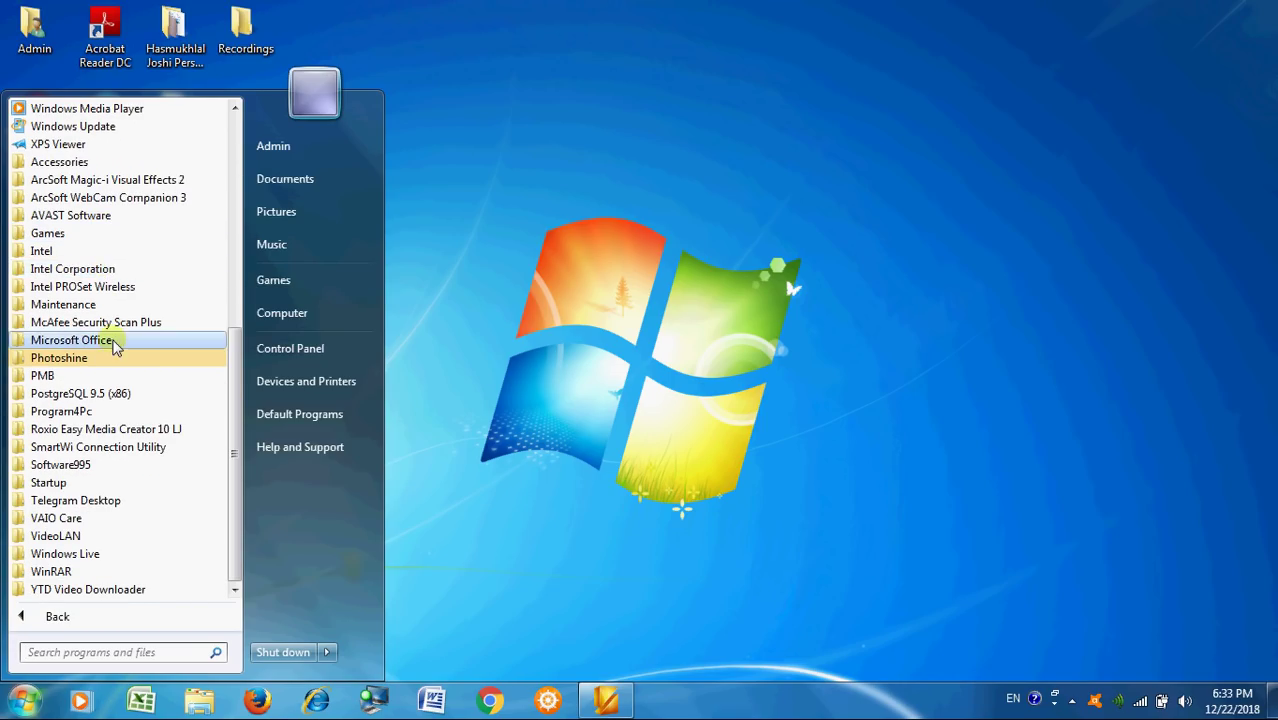
{"action": "left_click", "coordinate": [113, 341]}
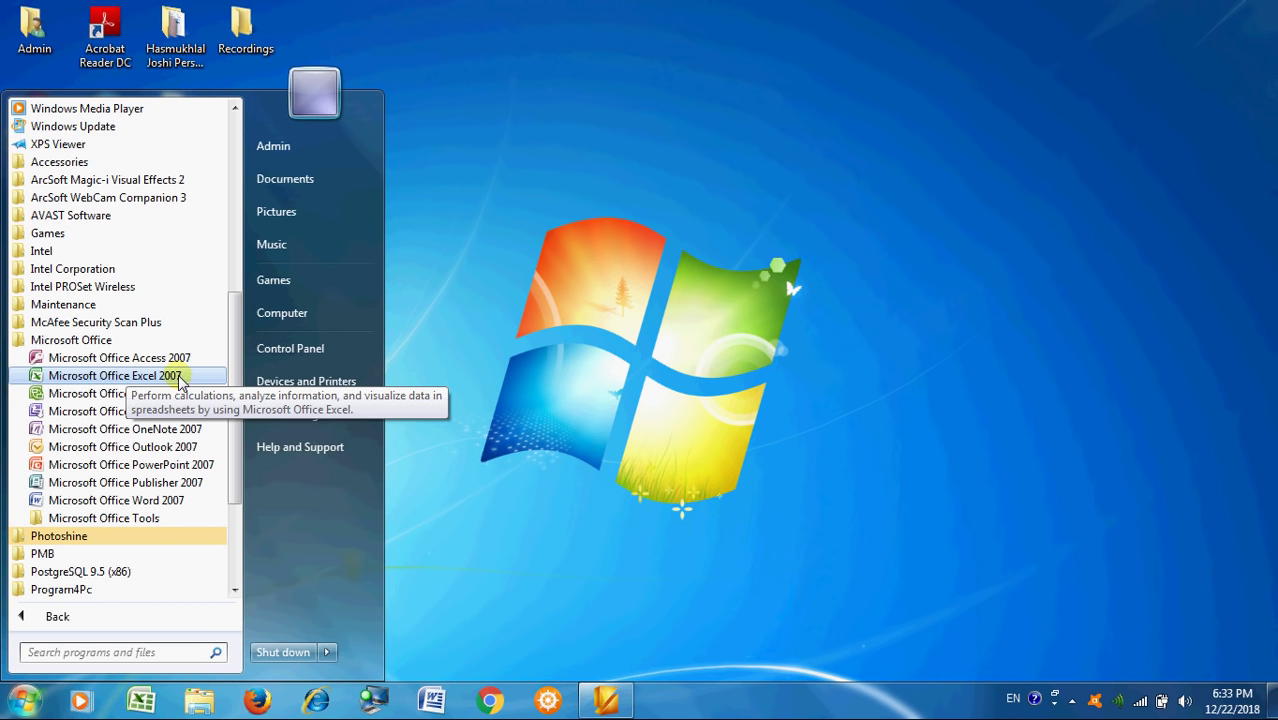
{"action": "left_click", "coordinate": [180, 379]}
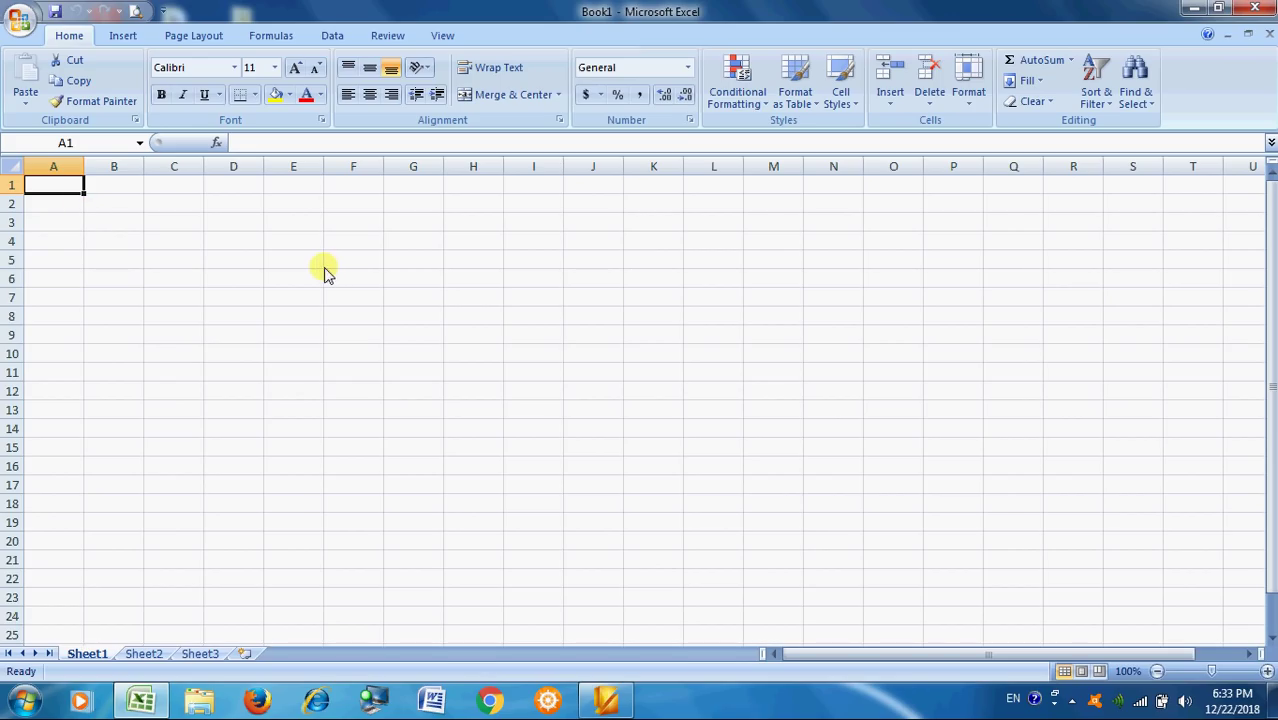
{"action": "left_click", "coordinate": [70, 168]}
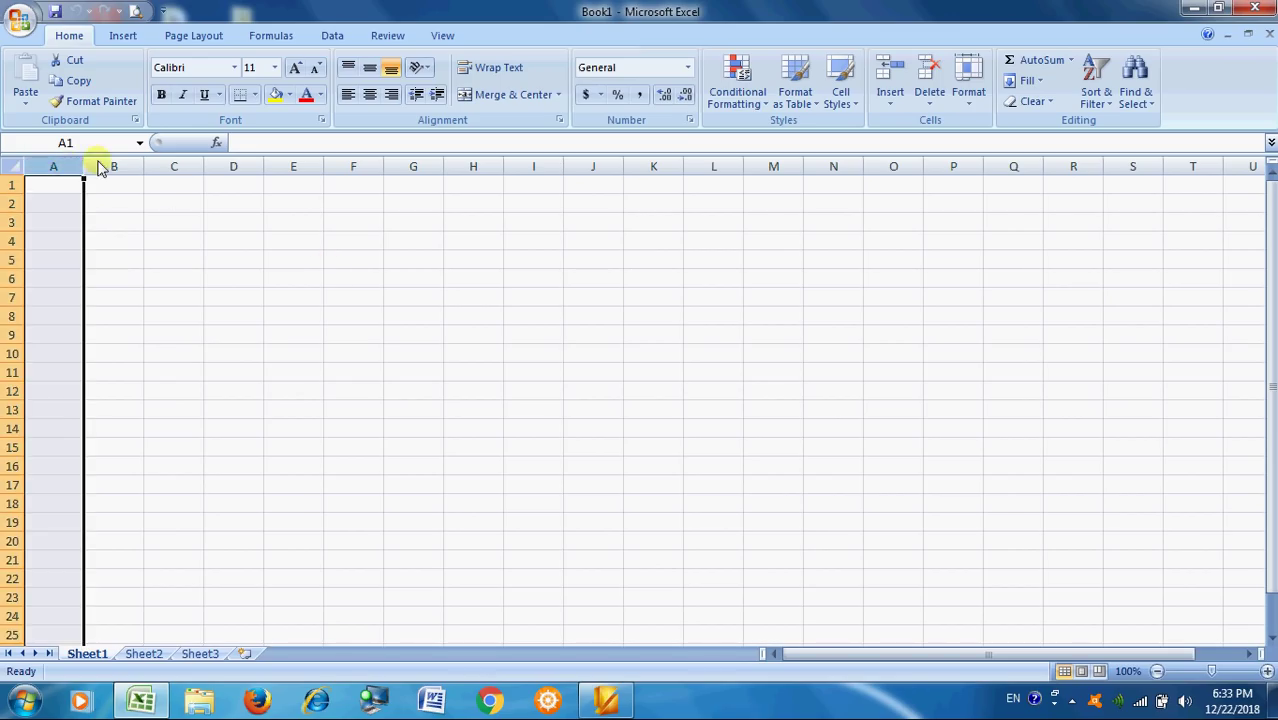
{"action": "left_click", "coordinate": [108, 166]}
{"action": "left_click", "coordinate": [176, 166]}
{"action": "left_click", "coordinate": [240, 168]}
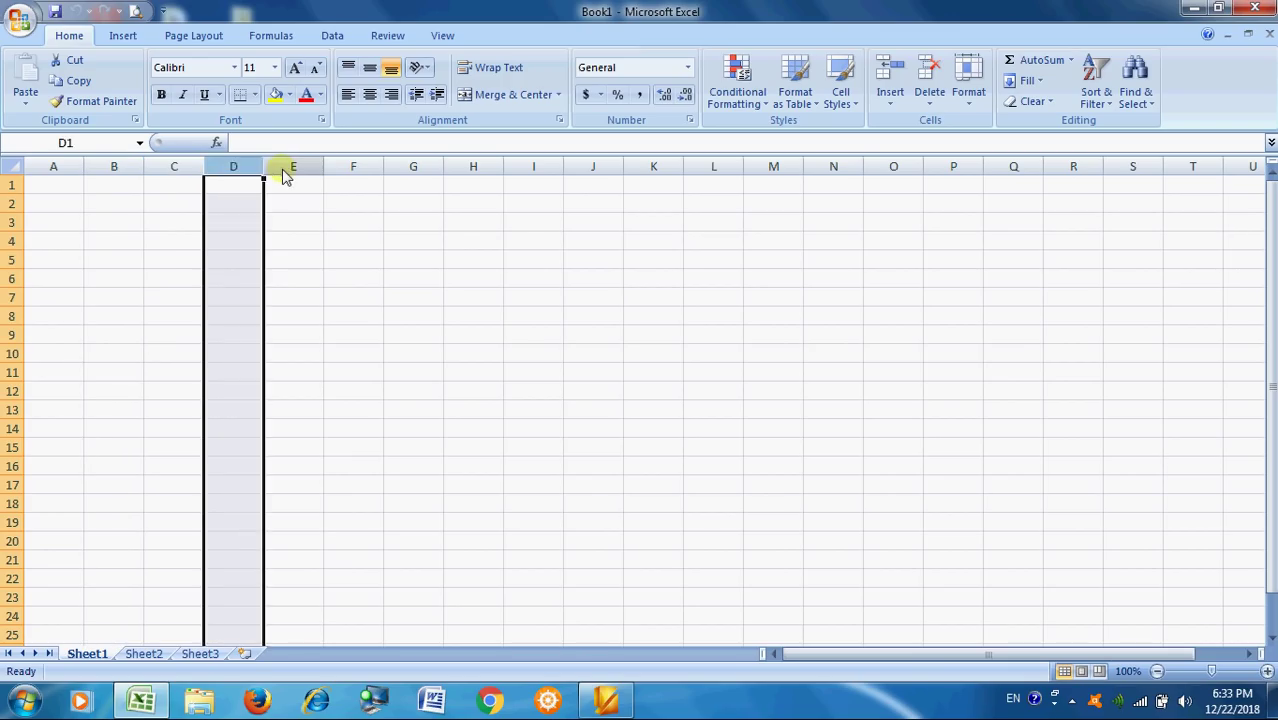
{"action": "left_click", "coordinate": [293, 167]}
{"action": "left_click", "coordinate": [353, 167]}
{"action": "left_click", "coordinate": [413, 167]}
{"action": "left_click", "coordinate": [473, 167]}
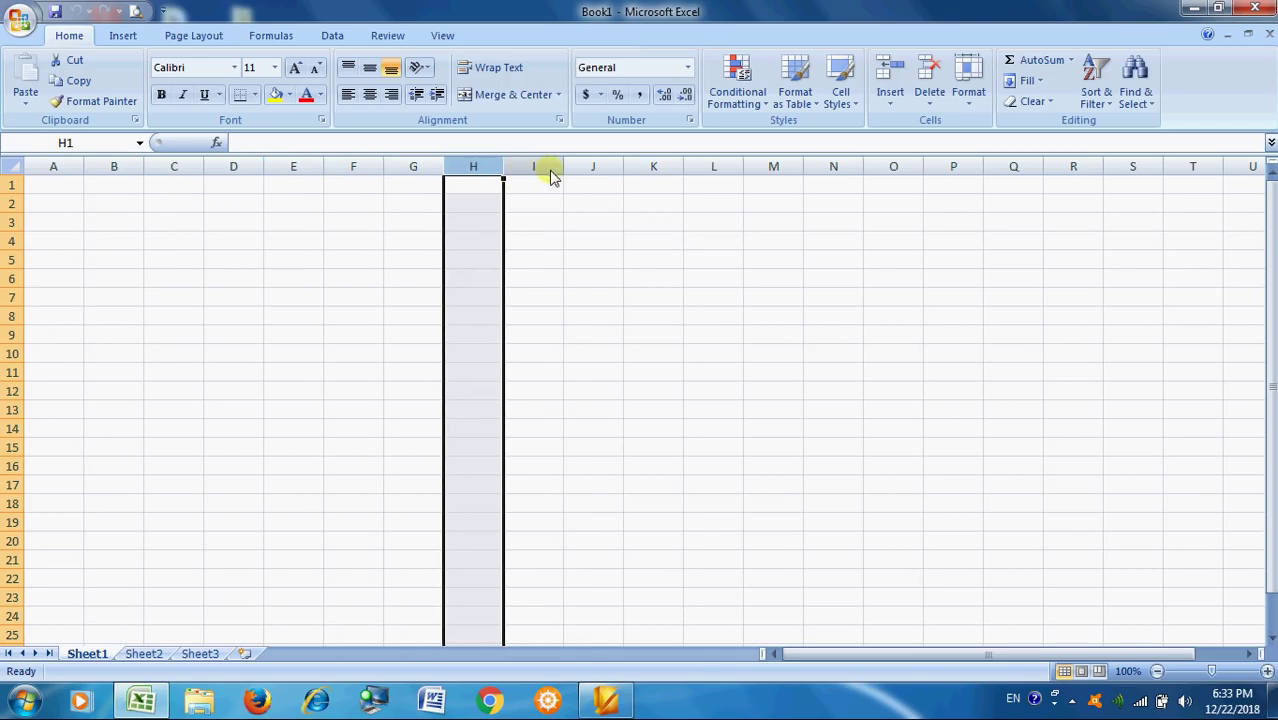
{"action": "left_click", "coordinate": [533, 167]}
{"action": "left_click", "coordinate": [593, 167]}
{"action": "left_click", "coordinate": [653, 167]}
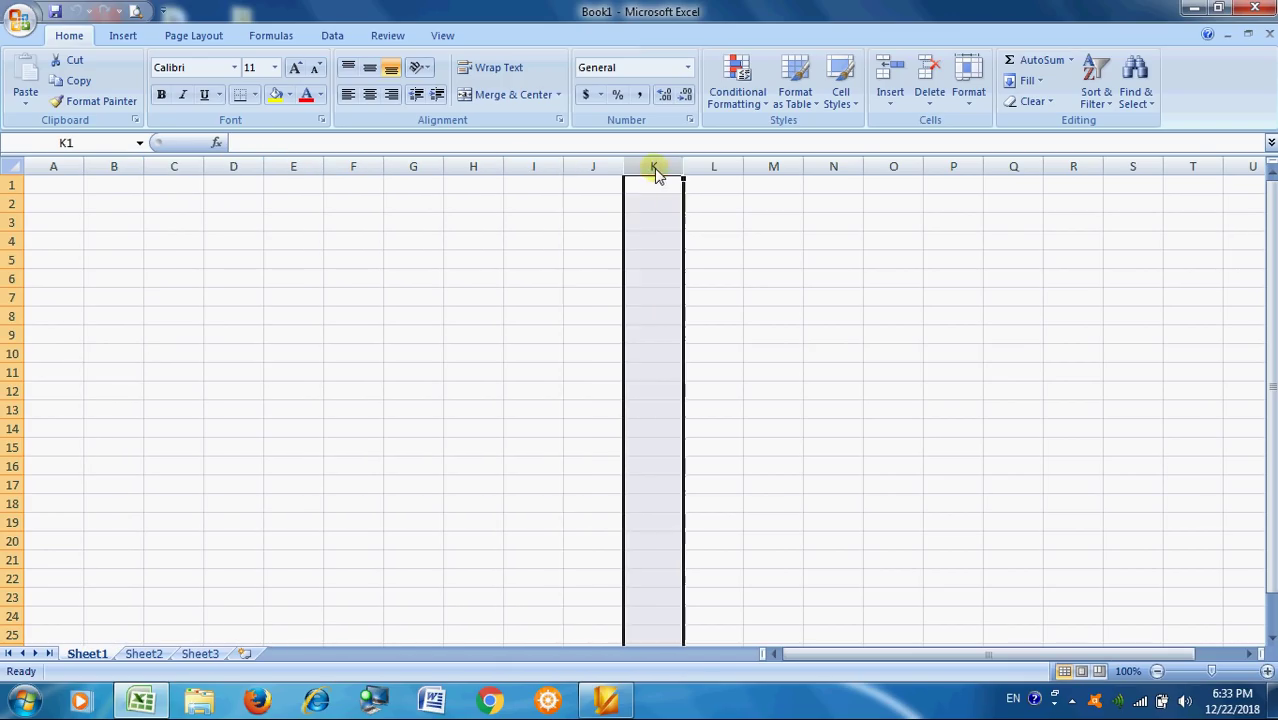
{"action": "left_click", "coordinate": [713, 167]}
{"action": "left_click", "coordinate": [773, 167]}
{"action": "left_click", "coordinate": [833, 167]}
{"action": "left_click", "coordinate": [893, 167]}
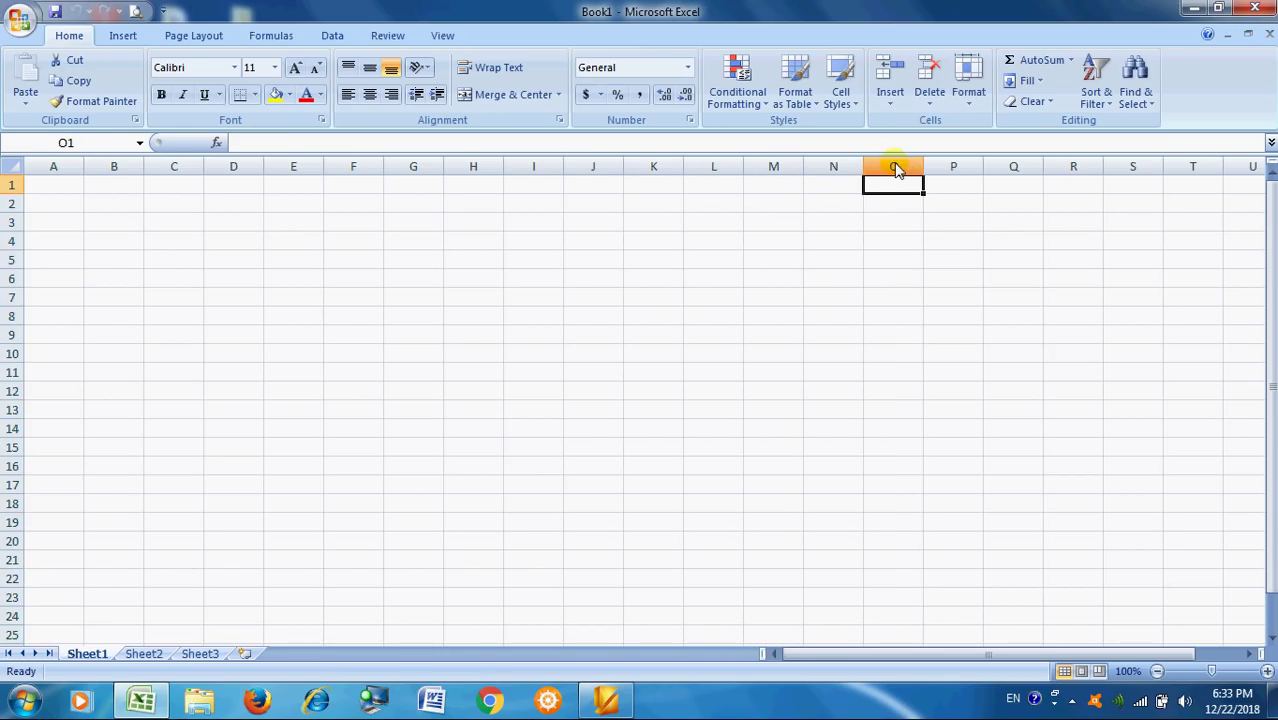
{"action": "left_click_drag", "start_coordinate": [8, 188], "coordinate": [12, 297]}
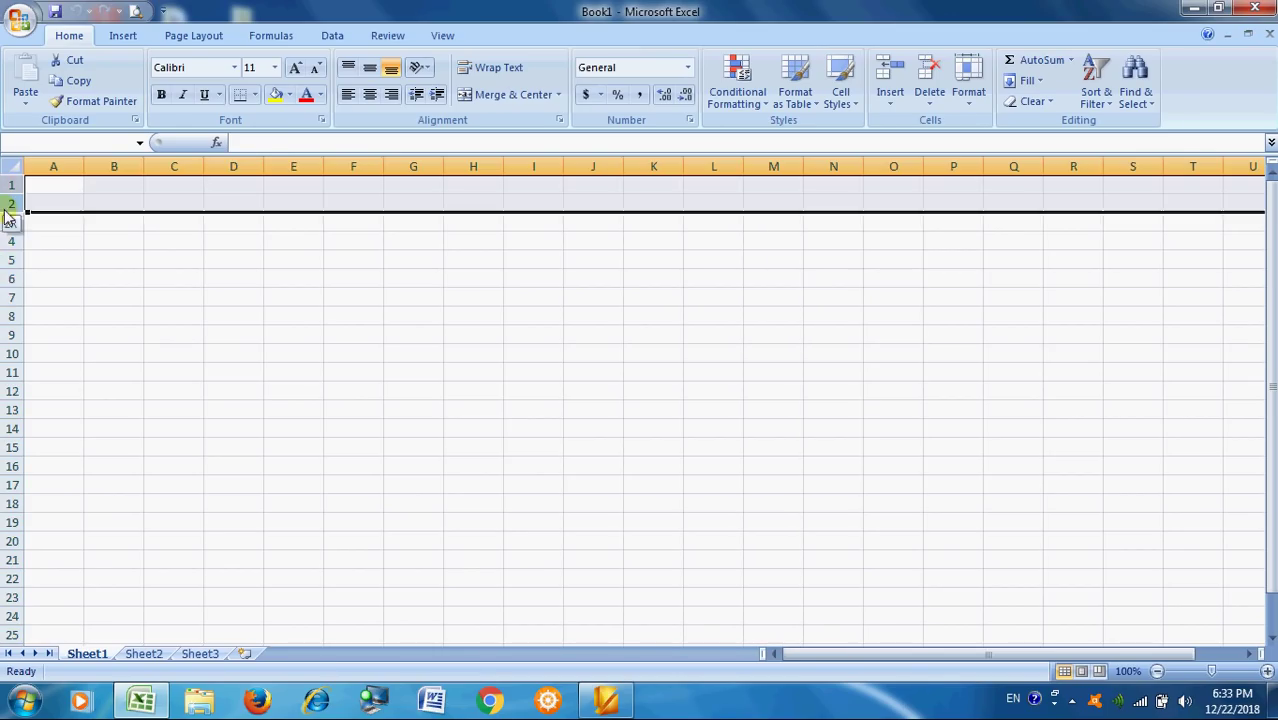
{"action": "left_click", "coordinate": [12, 298]}
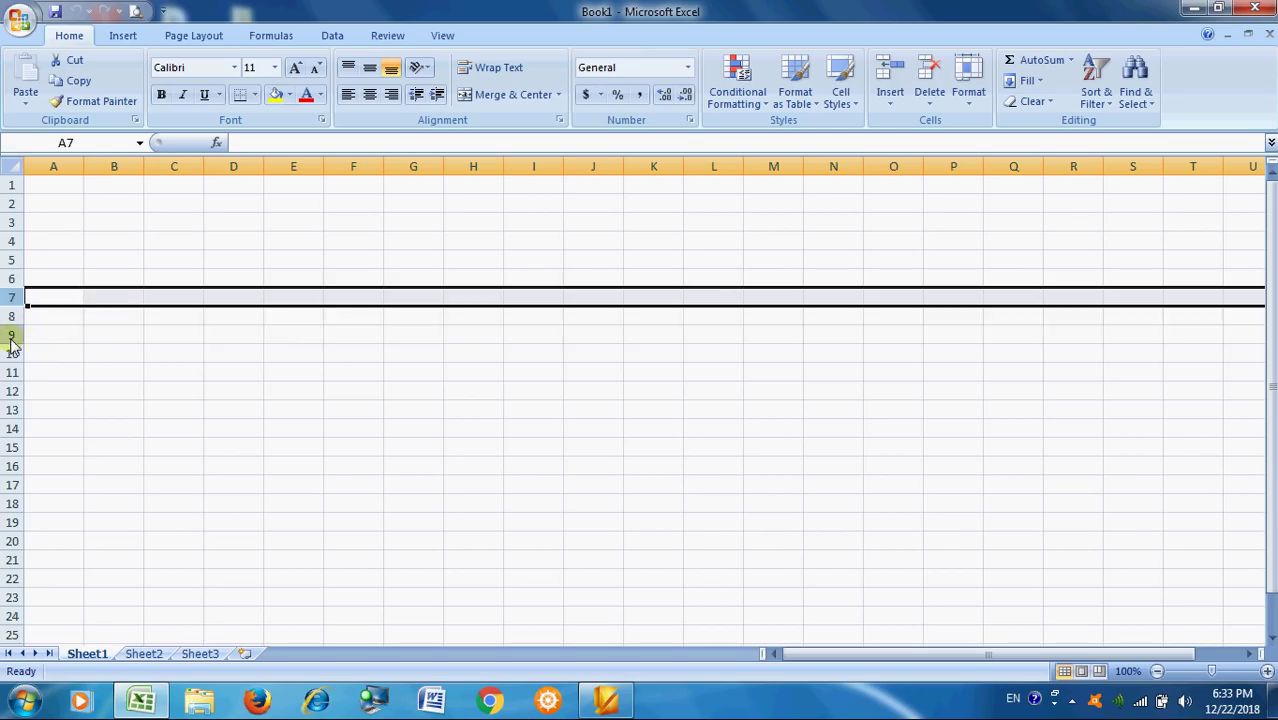
{"action": "left_click", "coordinate": [12, 335]}
{"action": "left_click", "coordinate": [12, 372]}
{"action": "left_click", "coordinate": [13, 410]}
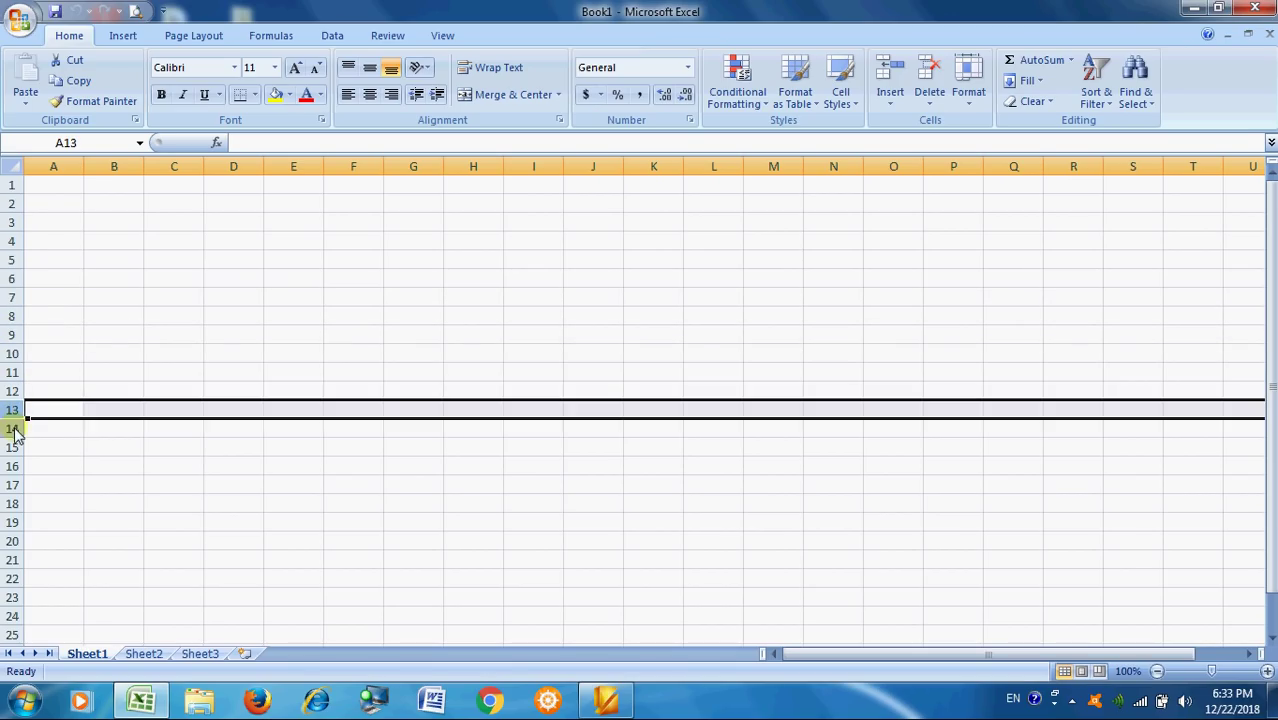
{"action": "left_click", "coordinate": [12, 432]}
{"action": "left_click", "coordinate": [233, 285]}
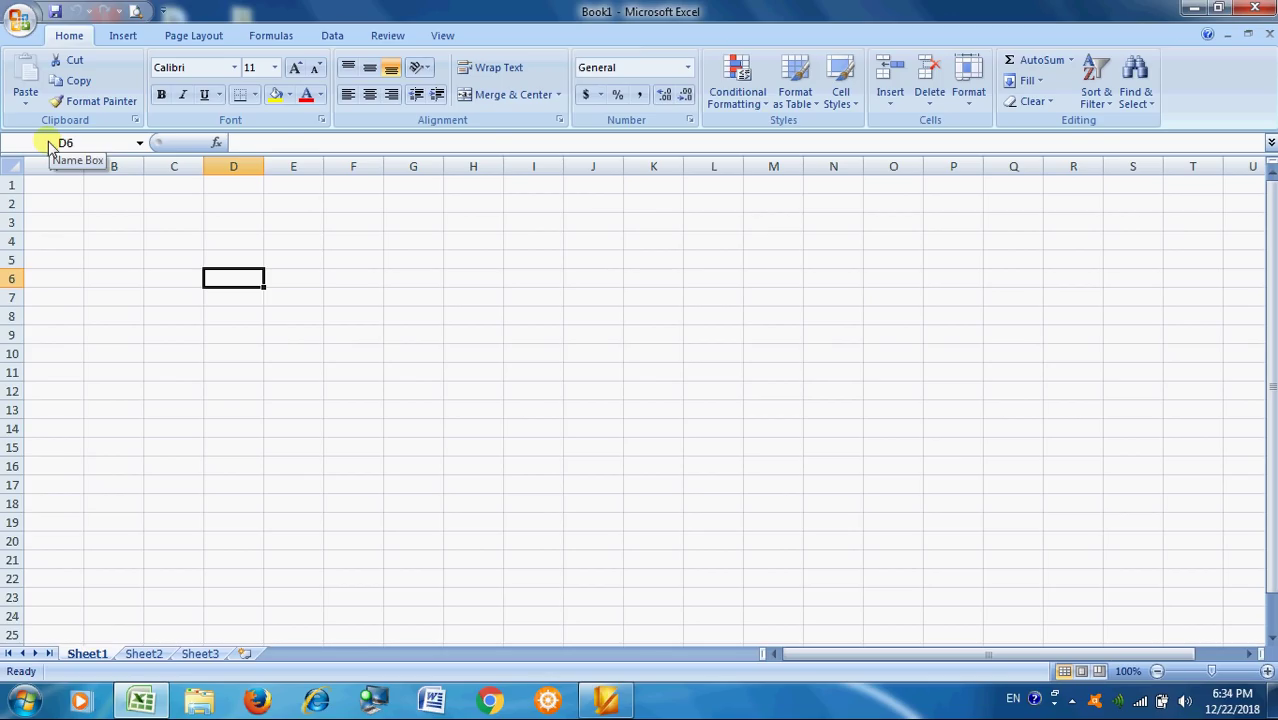
{"action": "left_click", "coordinate": [53, 192]}
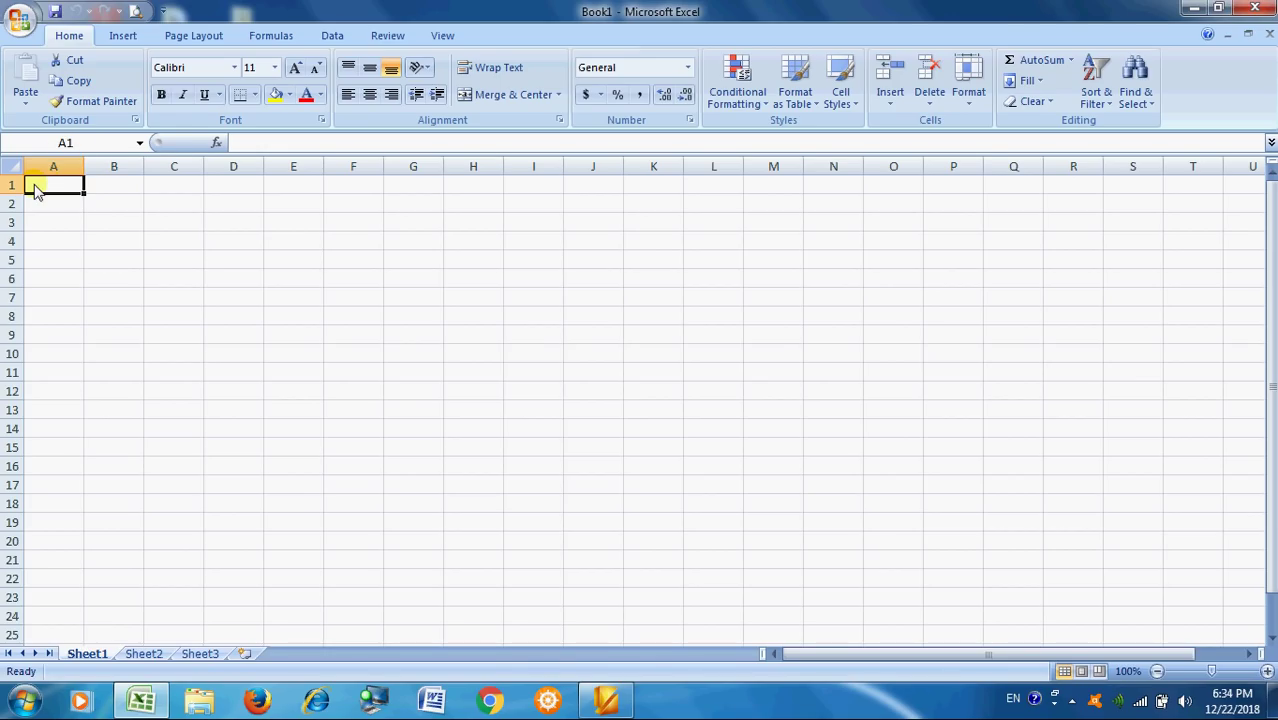
{"action": "left_click", "coordinate": [57, 170]}
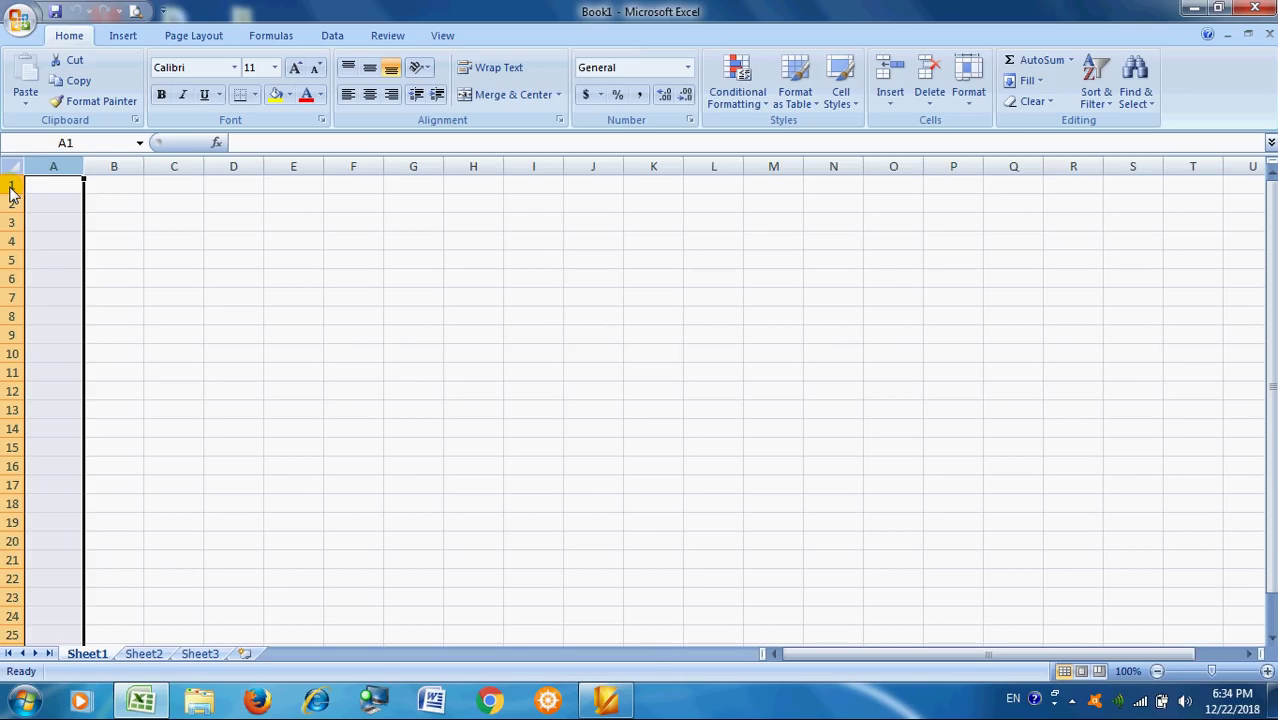
{"action": "left_click", "coordinate": [11, 186]}
{"action": "left_click", "coordinate": [57, 188]}
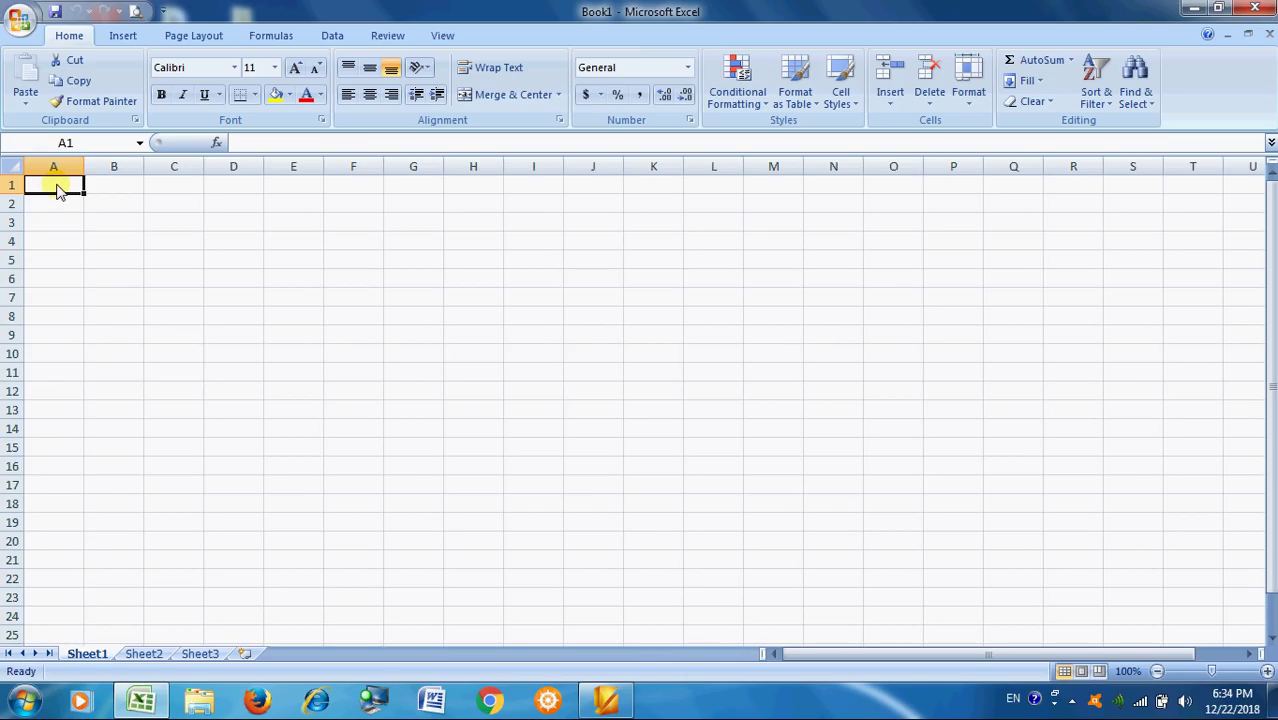
{"action": "left_click", "coordinate": [293, 284]}
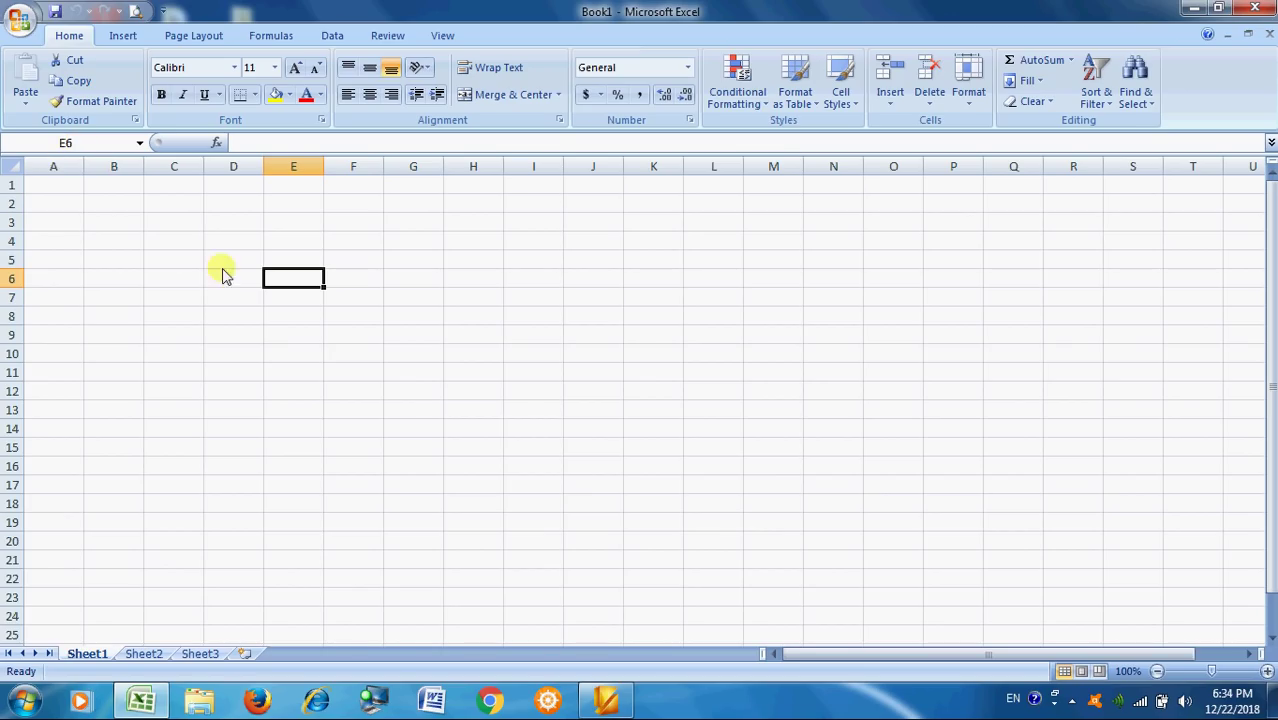
{"action": "left_click", "coordinate": [473, 361]}
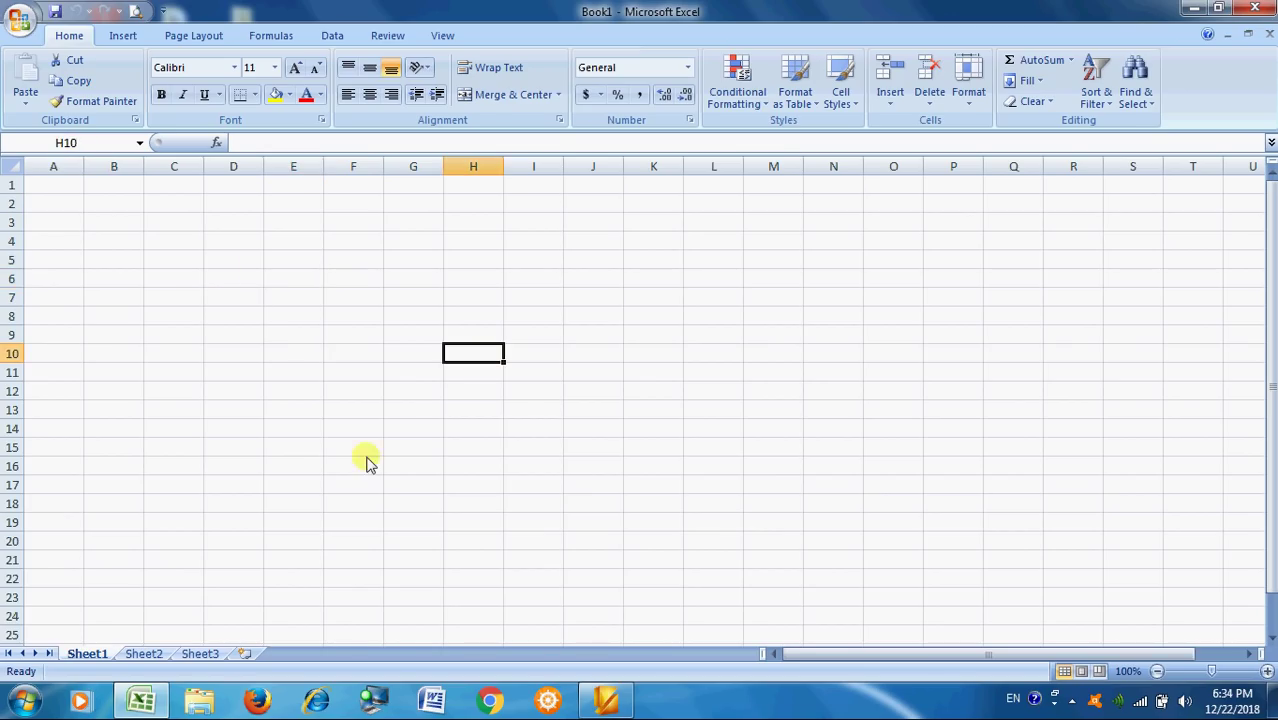
{"action": "left_click", "coordinate": [167, 503]}
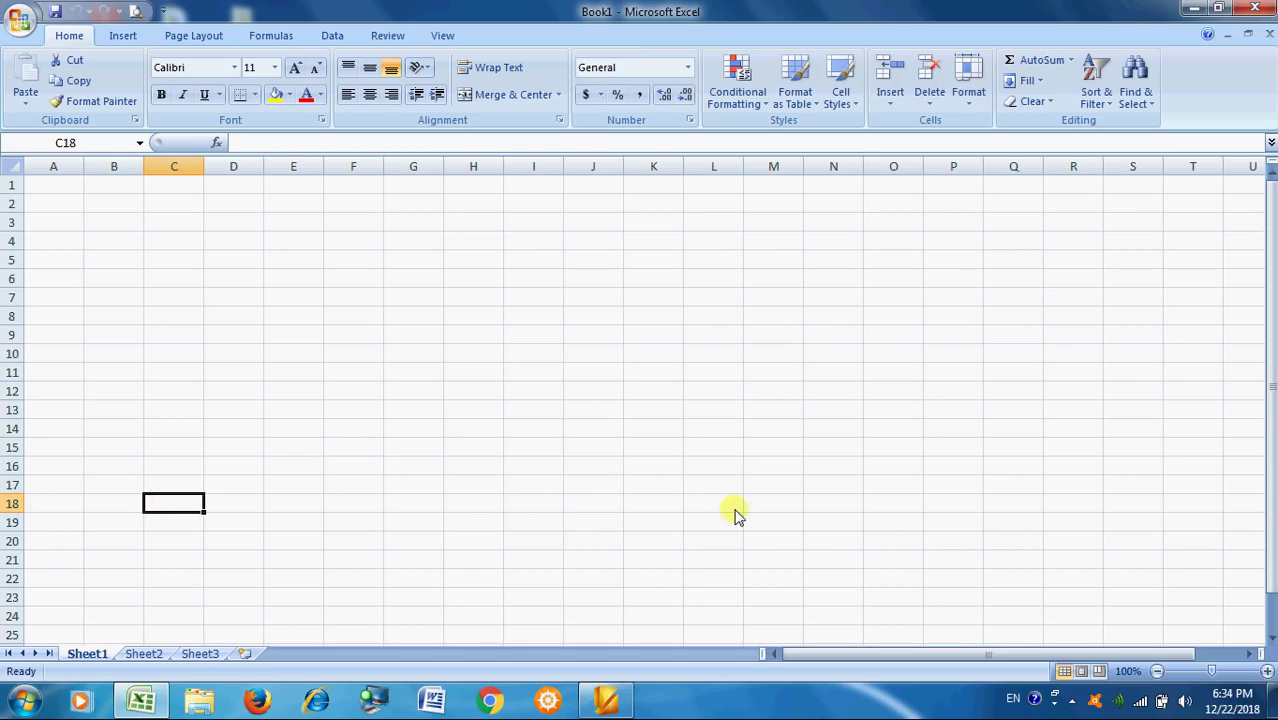
{"action": "left_click", "coordinate": [890, 358]}
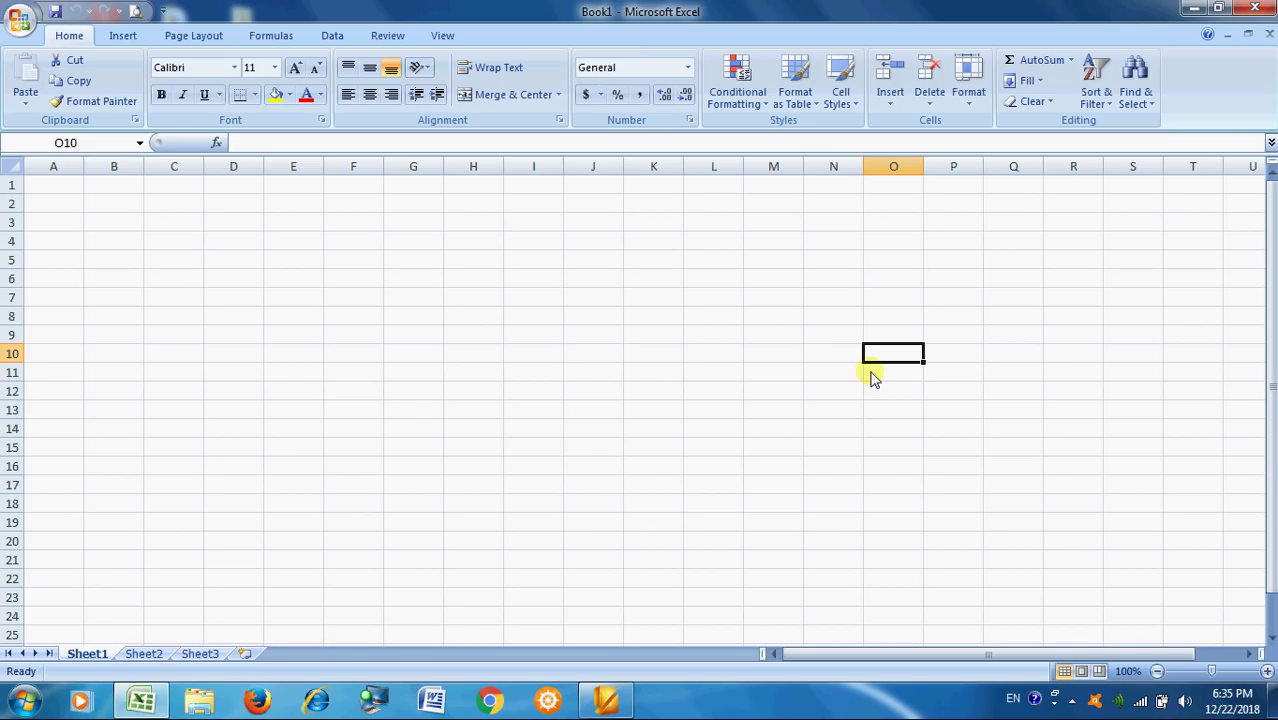
Step: Enter headings Roll No., Name, Maths and Science in A3 through D3
{"action": "key", "text": "Home"}
{"action": "key", "text": "ctrl+Up"}
{"action": "key", "text": "Down"}
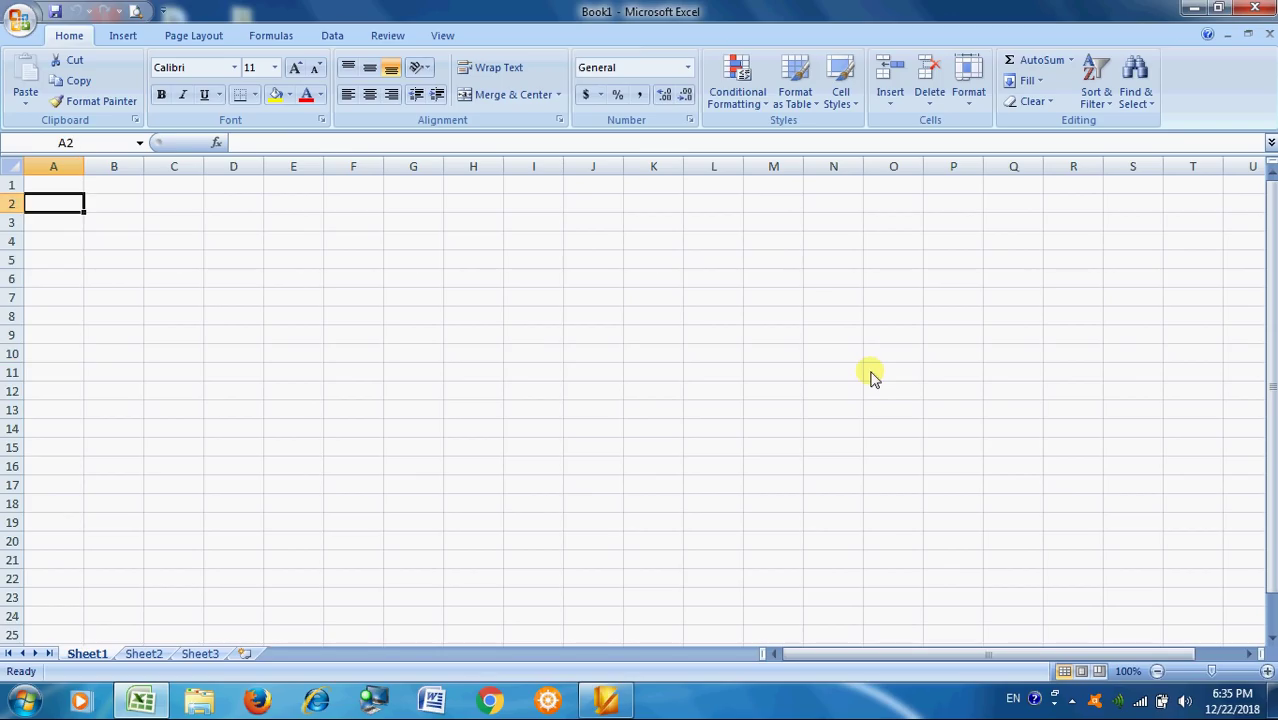
{"action": "key", "text": "Down"}
{"action": "key", "text": "Down"}
{"action": "key", "text": "Down"}
{"action": "key", "text": "Up"}
{"action": "key", "text": "Up"}
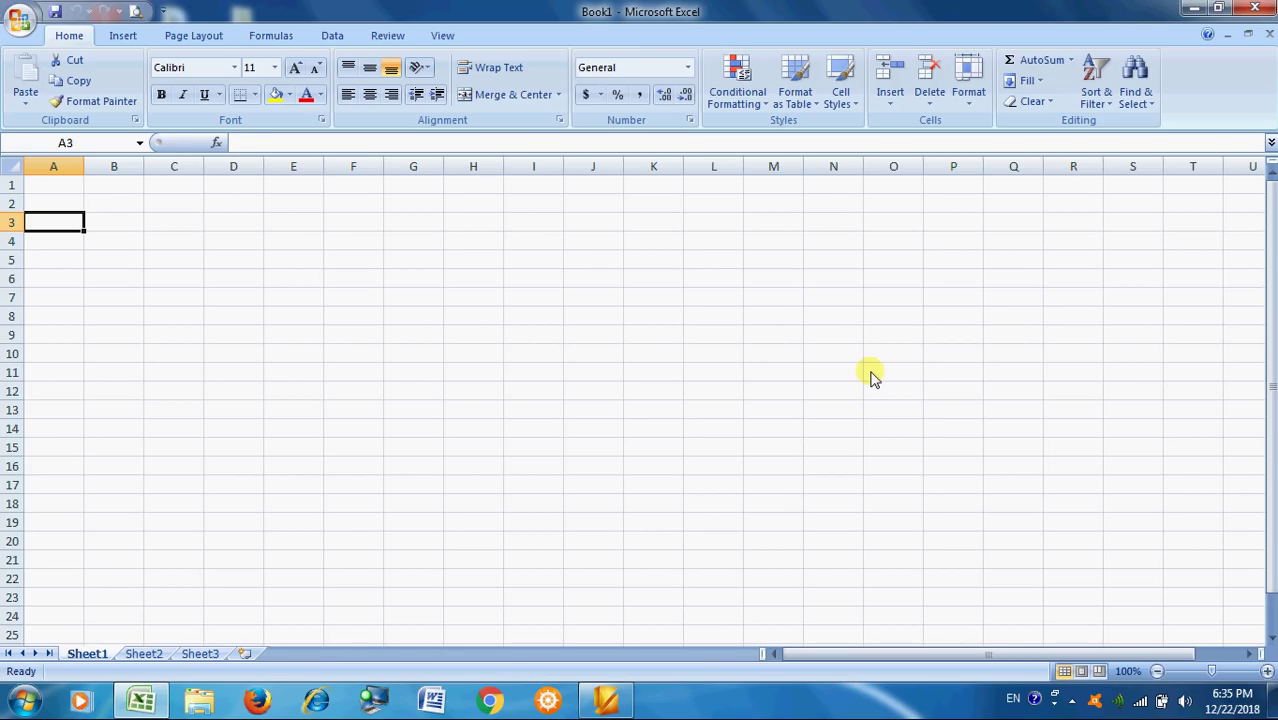
{"action": "type", "text": "Roll"}
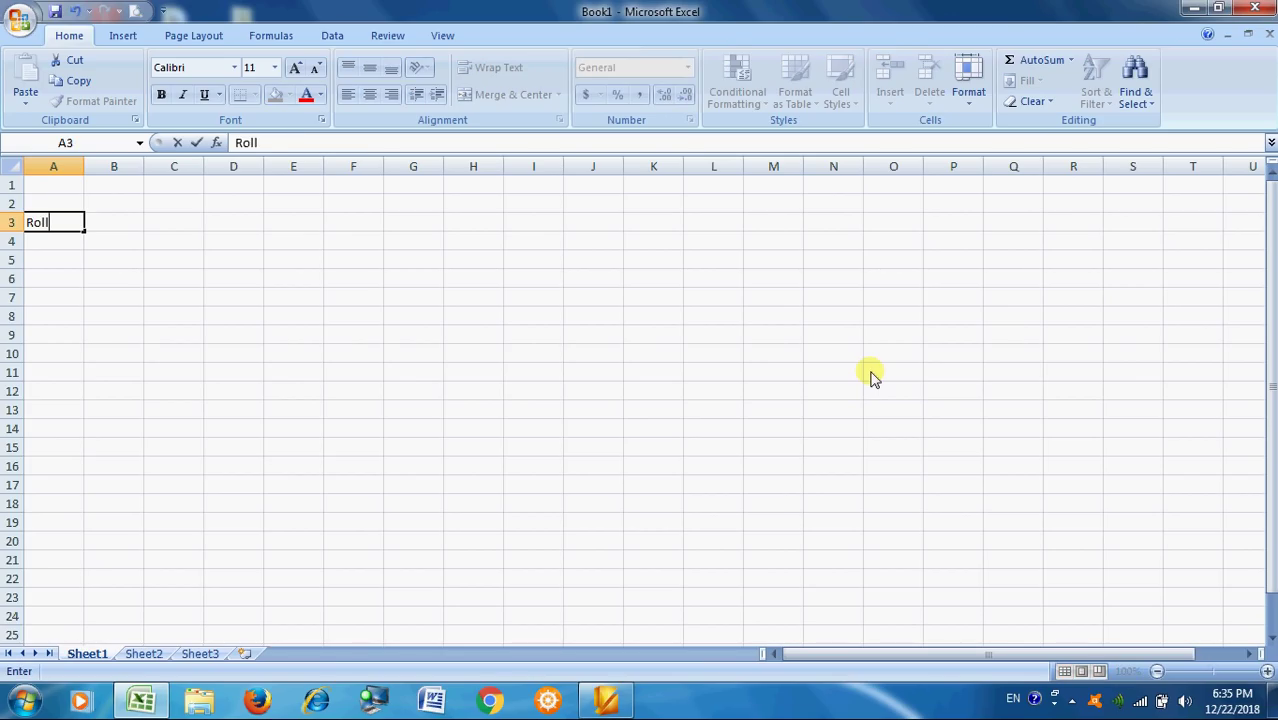
{"action": "type", "text": " No."}
{"action": "key", "text": "Tab"}
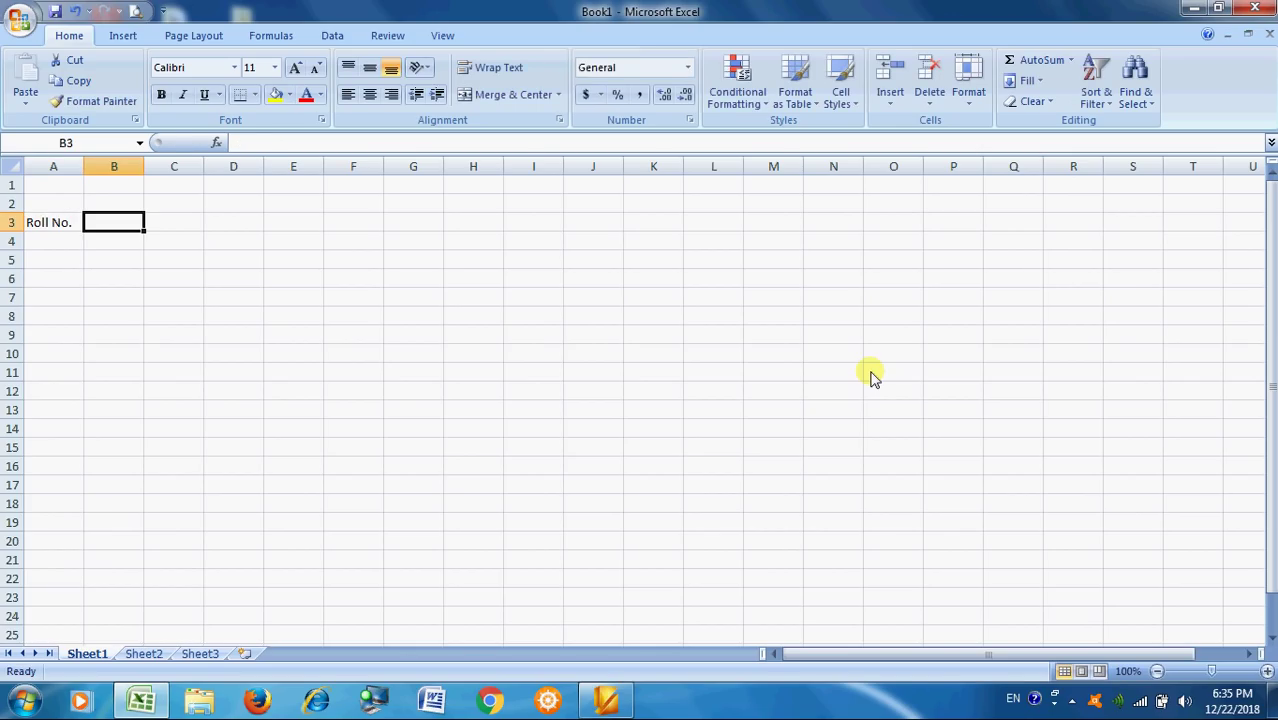
{"action": "type", "text": "Name"}
{"action": "key", "text": "Tab"}
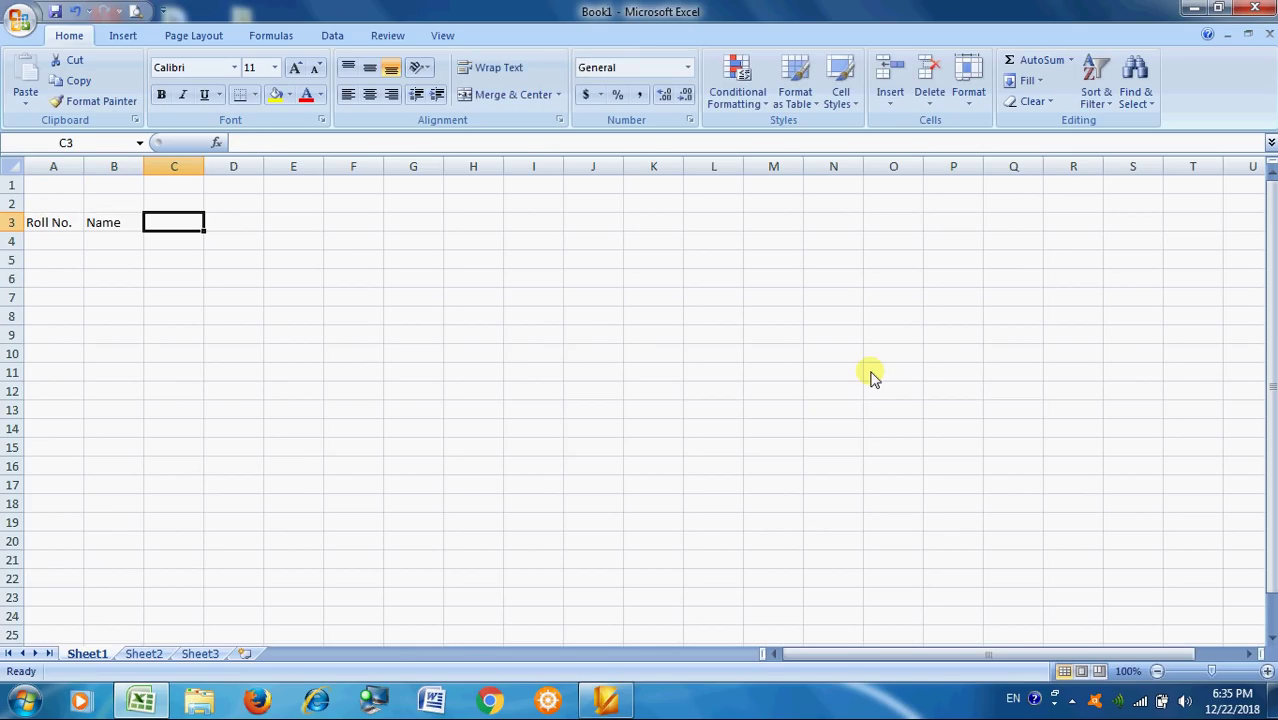
{"action": "type", "text": "Maths"}
{"action": "key", "text": "Tab"}
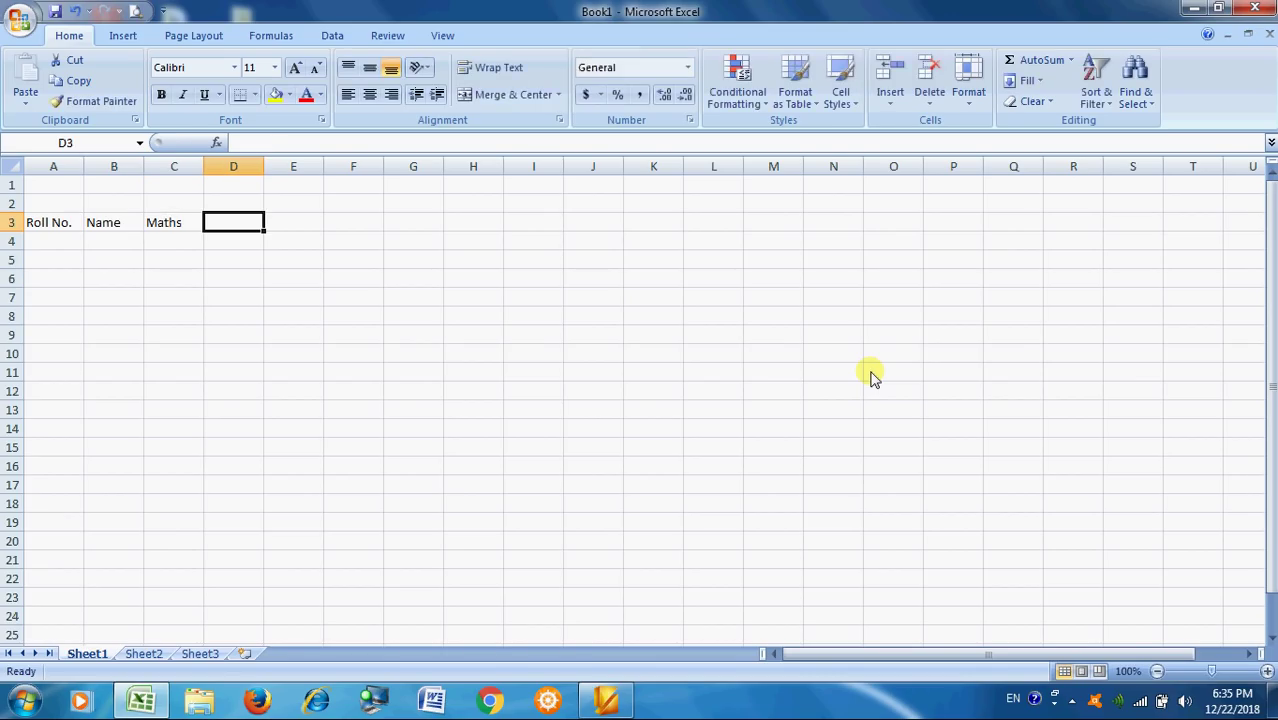
{"action": "type", "text": "Science"}
{"action": "key", "text": "Tab"}
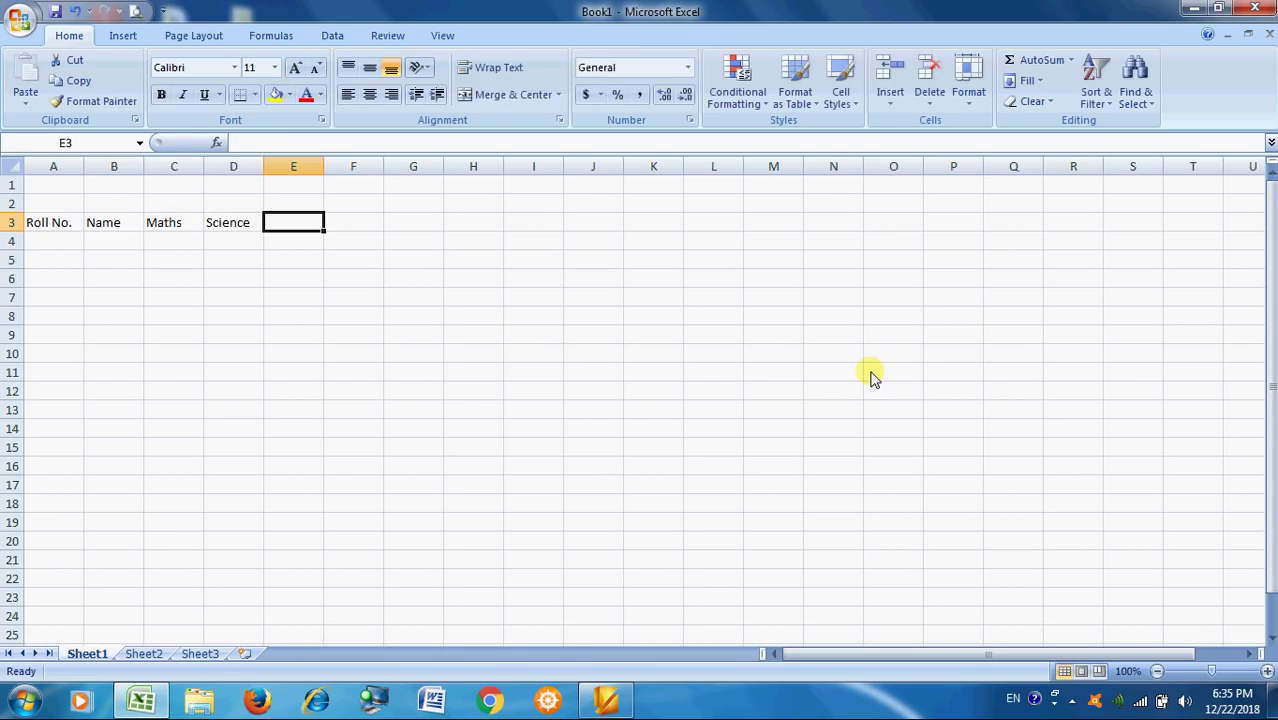
Step: Enter headings English, SS, Sanskrut, Gujarati and Total in E3 through I3
{"action": "type", "text": "Englis"}
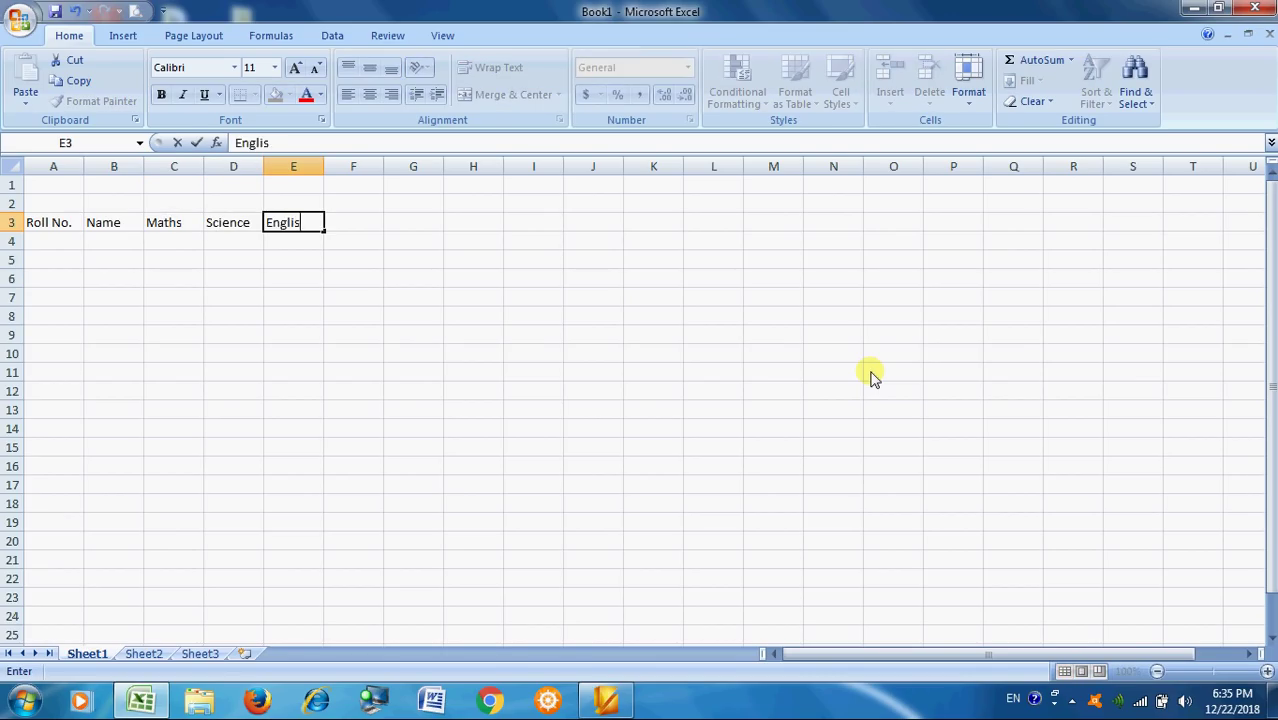
{"action": "type", "text": "h"}
{"action": "key", "text": "Tab"}
{"action": "type", "text": "SS"}
{"action": "key", "text": "Tab"}
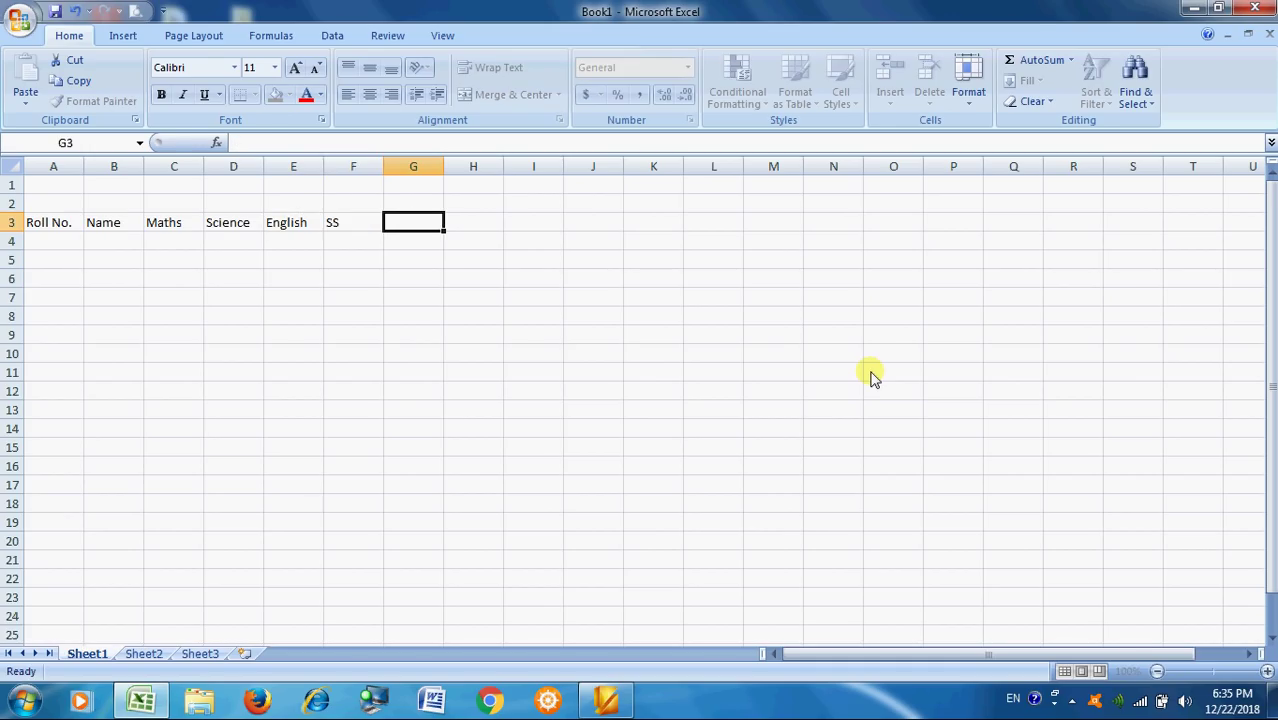
{"action": "type", "text": "Sanskrut"}
{"action": "key", "text": "Tab"}
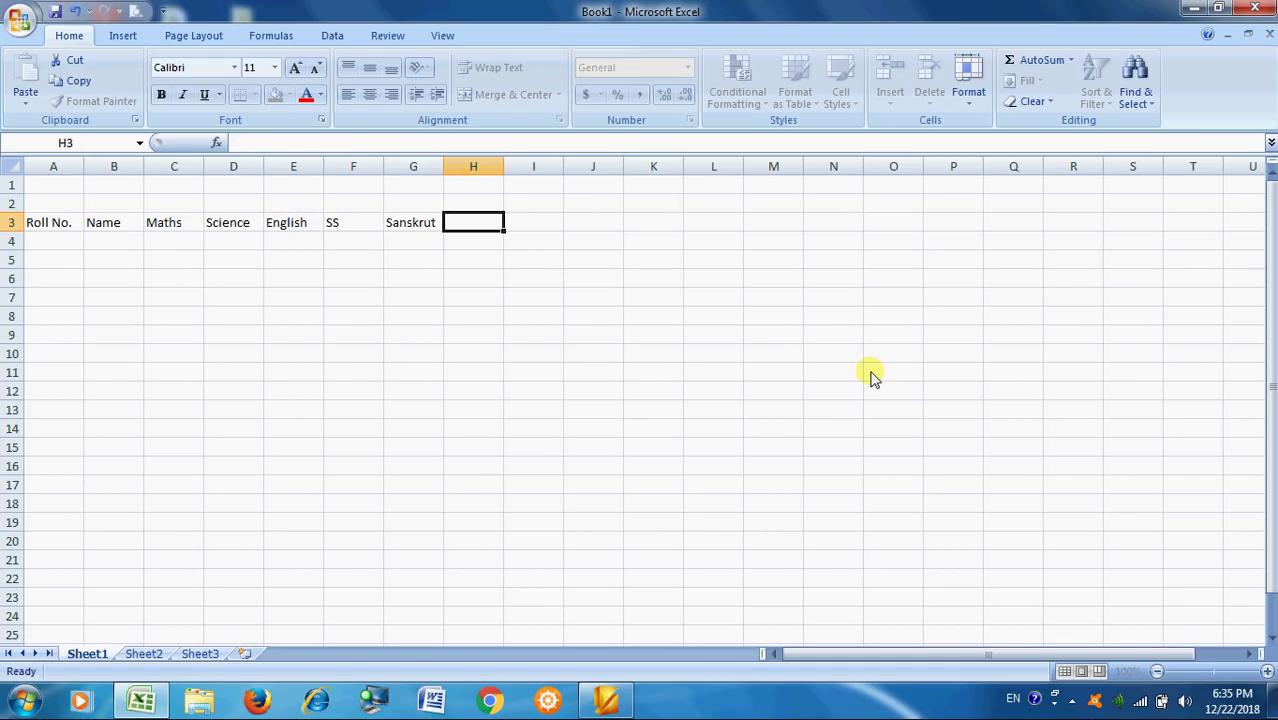
{"action": "type", "text": "G"}
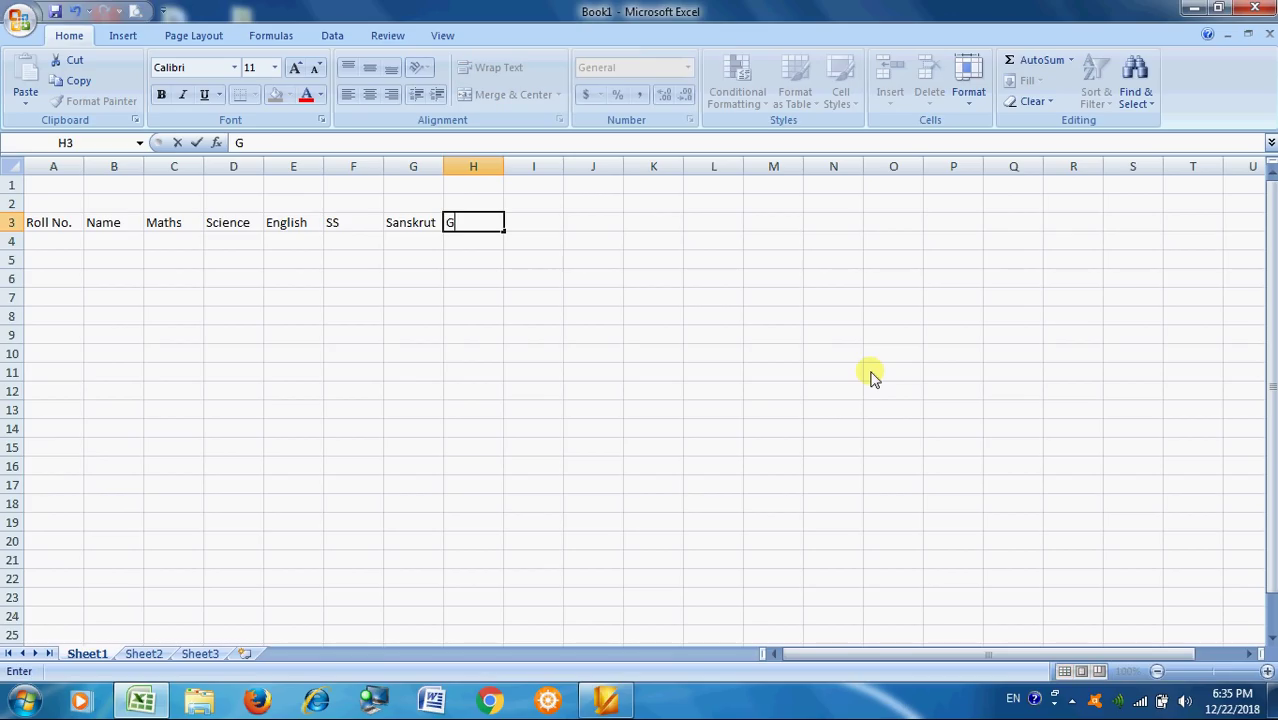
{"action": "type", "text": "ujarati"}
{"action": "key", "text": "Tab"}
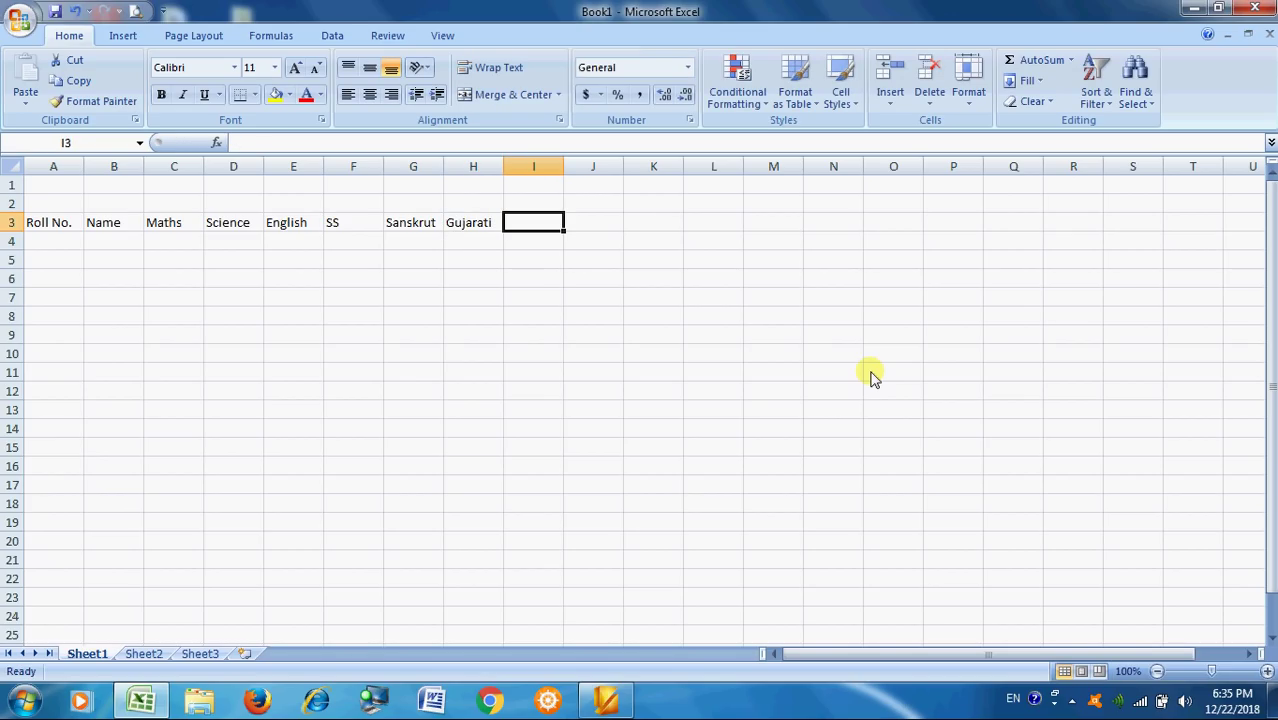
{"action": "type", "text": "To"}
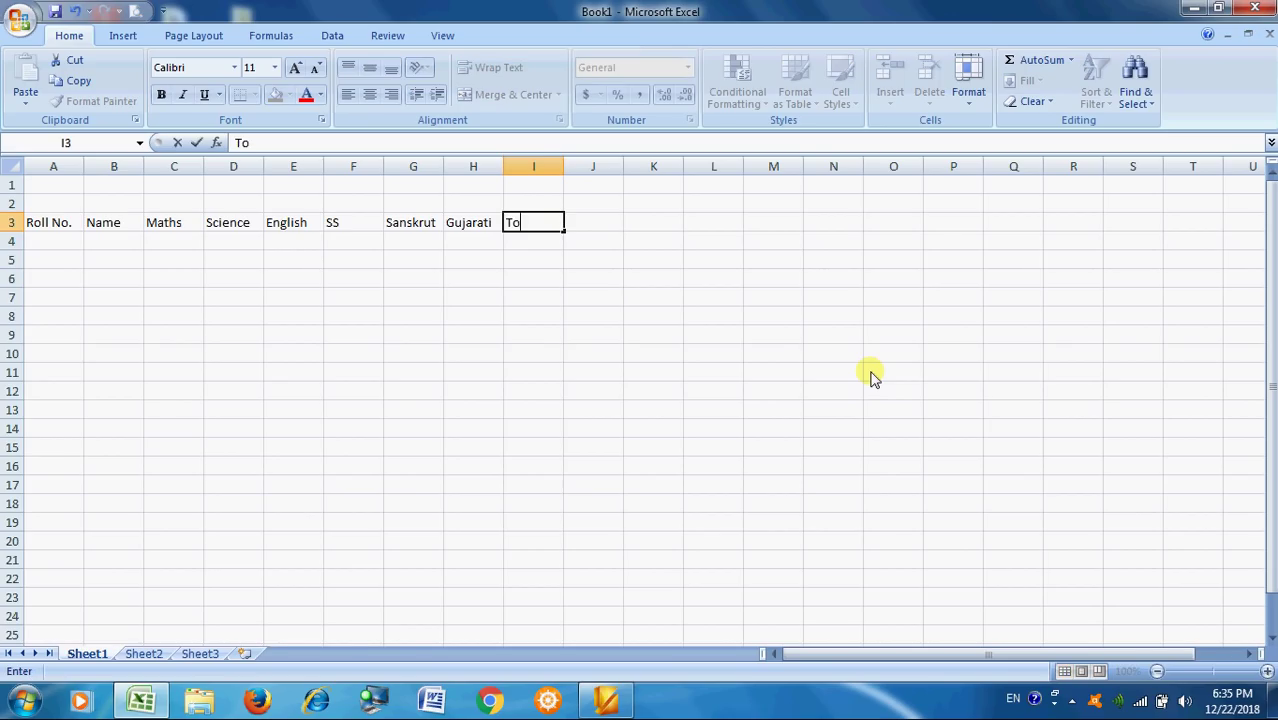
{"action": "type", "text": "tal"}
{"action": "key", "text": "Tab"}
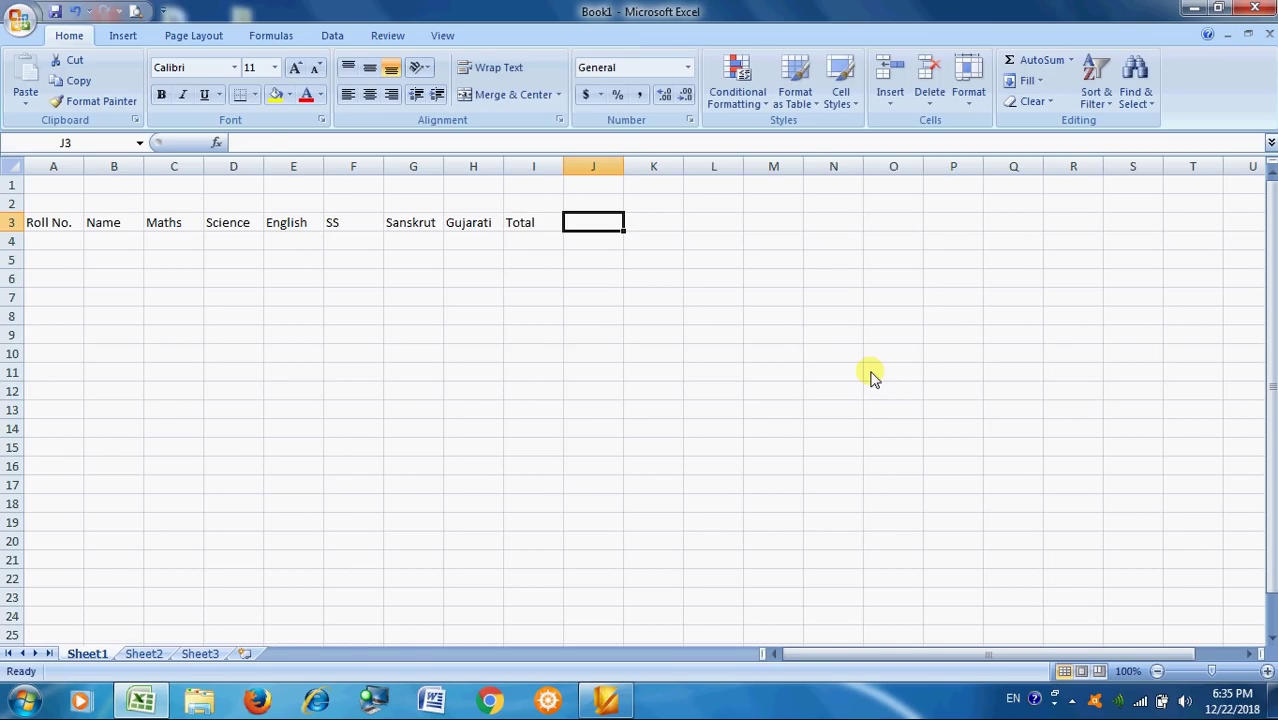
{"action": "key", "text": "Left"}
{"action": "key", "text": "Left"}
{"action": "key", "text": "Left"}
{"action": "key", "text": "Left"}
{"action": "key", "text": "Left"}
{"action": "key", "text": "Left"}
{"action": "key", "text": "Left"}
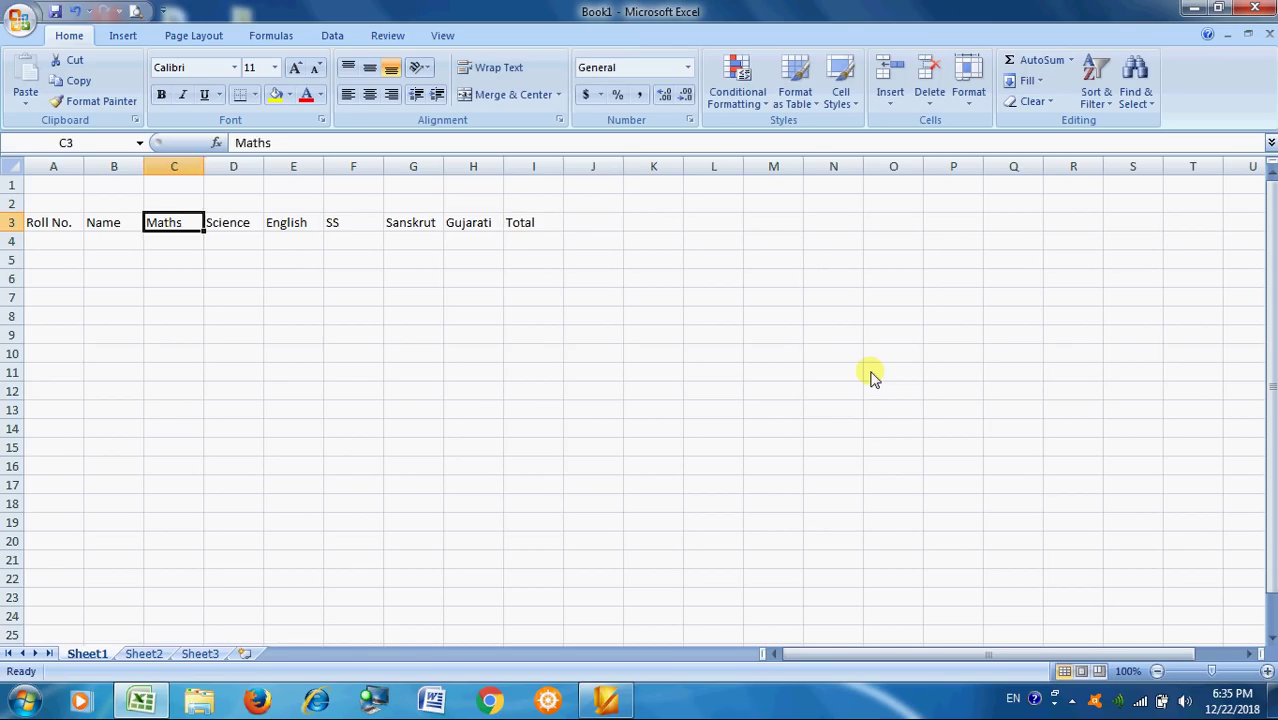
{"action": "key", "text": "Left"}
{"action": "key", "text": "Right"}
Step: Type roll numbers 1 to 5 into A4 through A8
{"action": "left_click", "coordinate": [55, 245]}
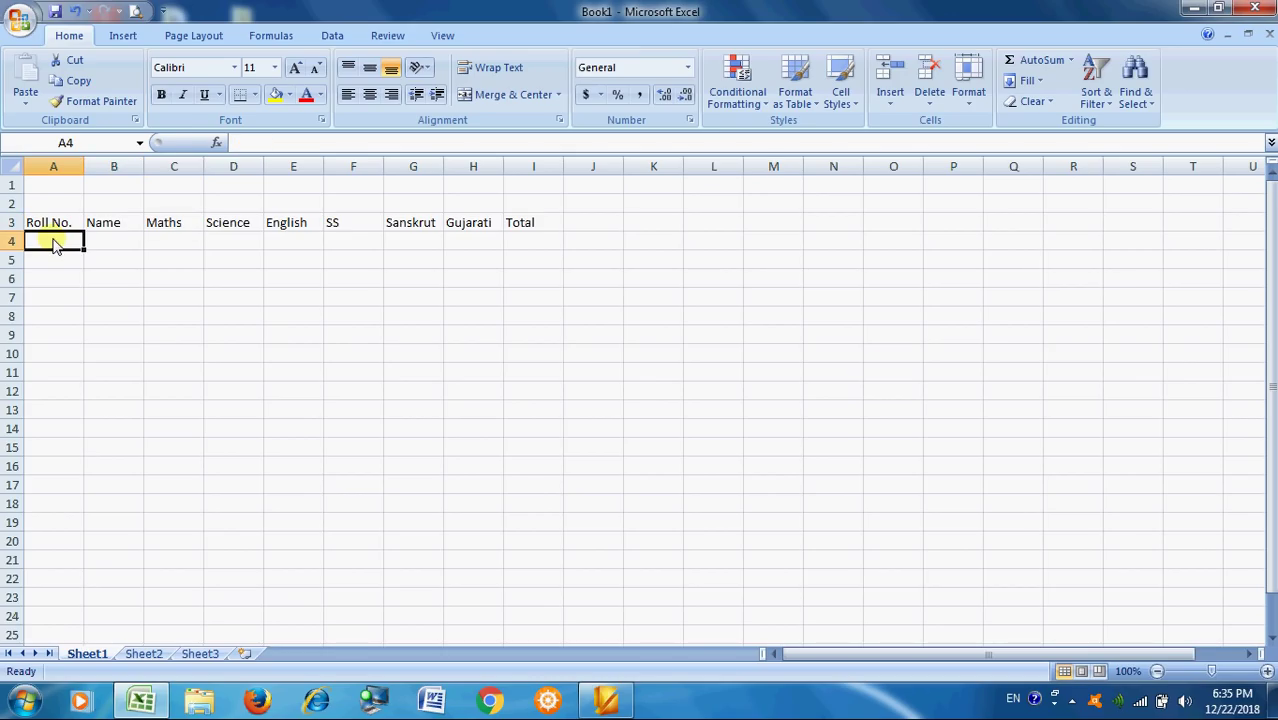
{"action": "type", "text": "1"}
{"action": "key", "text": "Return"}
{"action": "type", "text": "2"}
{"action": "key", "text": "Return"}
{"action": "type", "text": "3"}
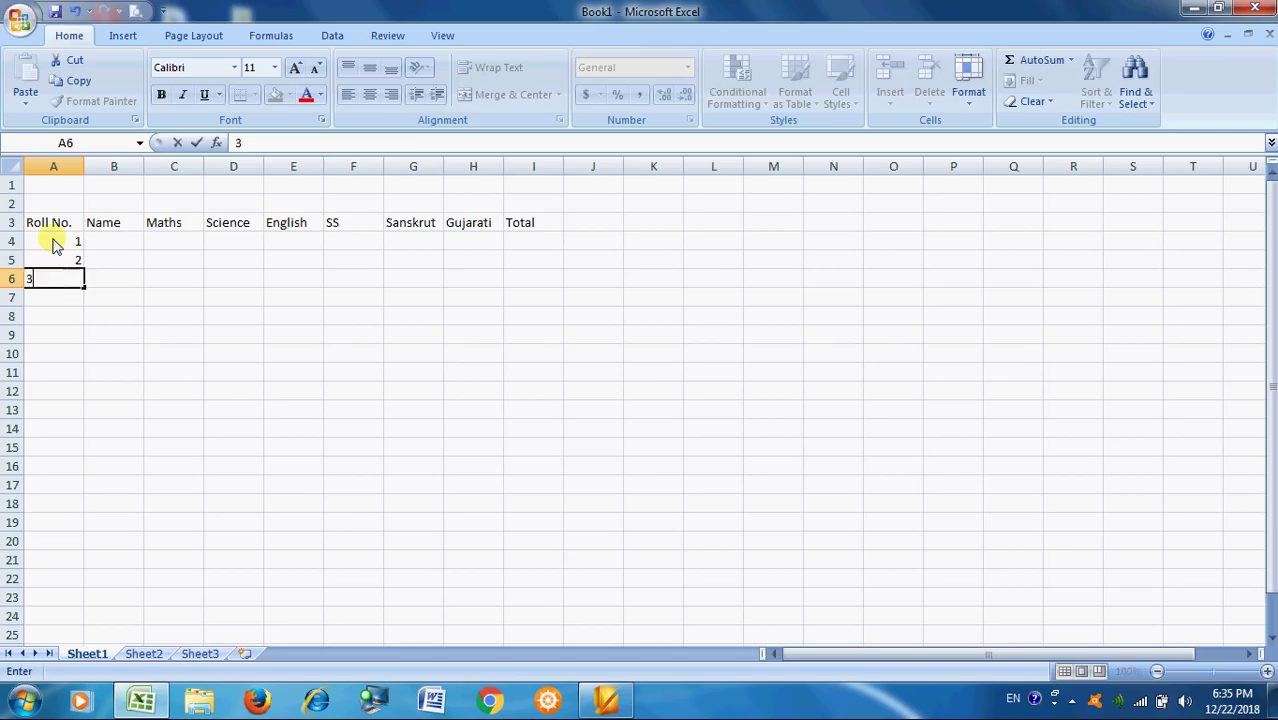
{"action": "key", "text": "Return"}
{"action": "type", "text": "4"}
{"action": "key", "text": "Return"}
{"action": "type", "text": "5"}
{"action": "key", "text": "Return"}
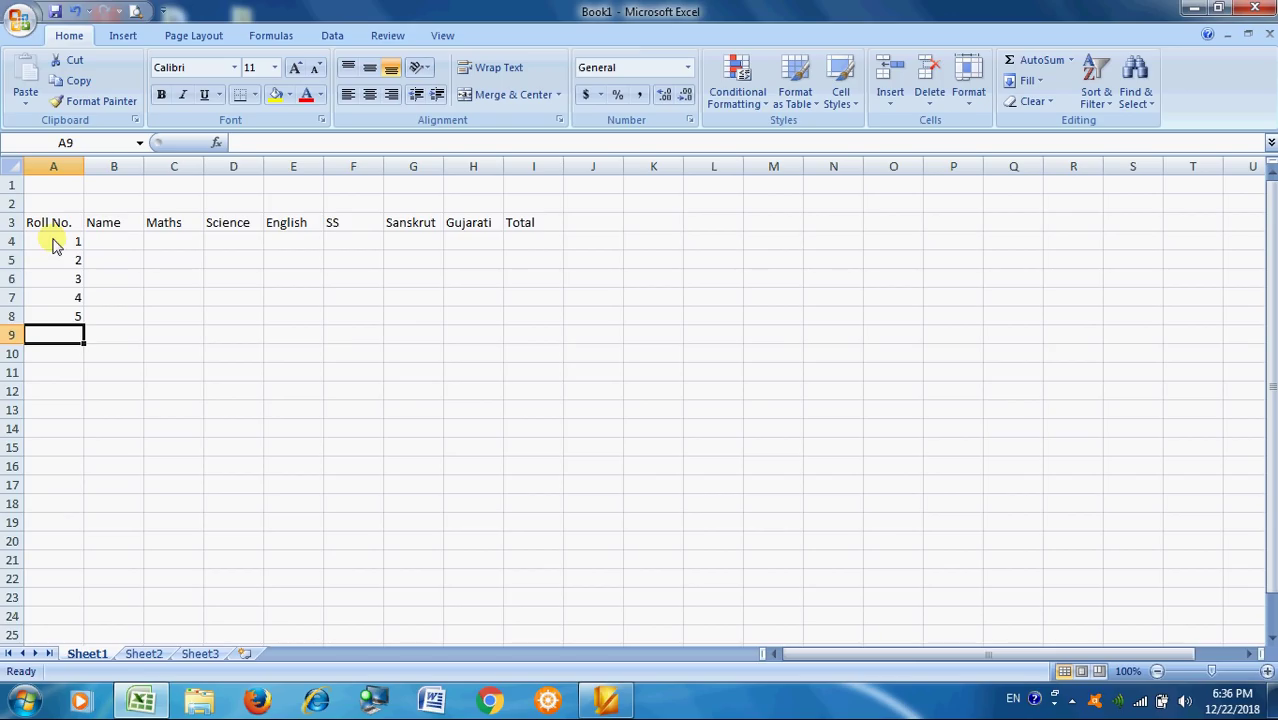
Step: Clear A4:A8, then re-enter only 1 in A4 and 2 in A5
{"action": "left_click_drag", "start_coordinate": [58, 245], "coordinate": [70, 318]}
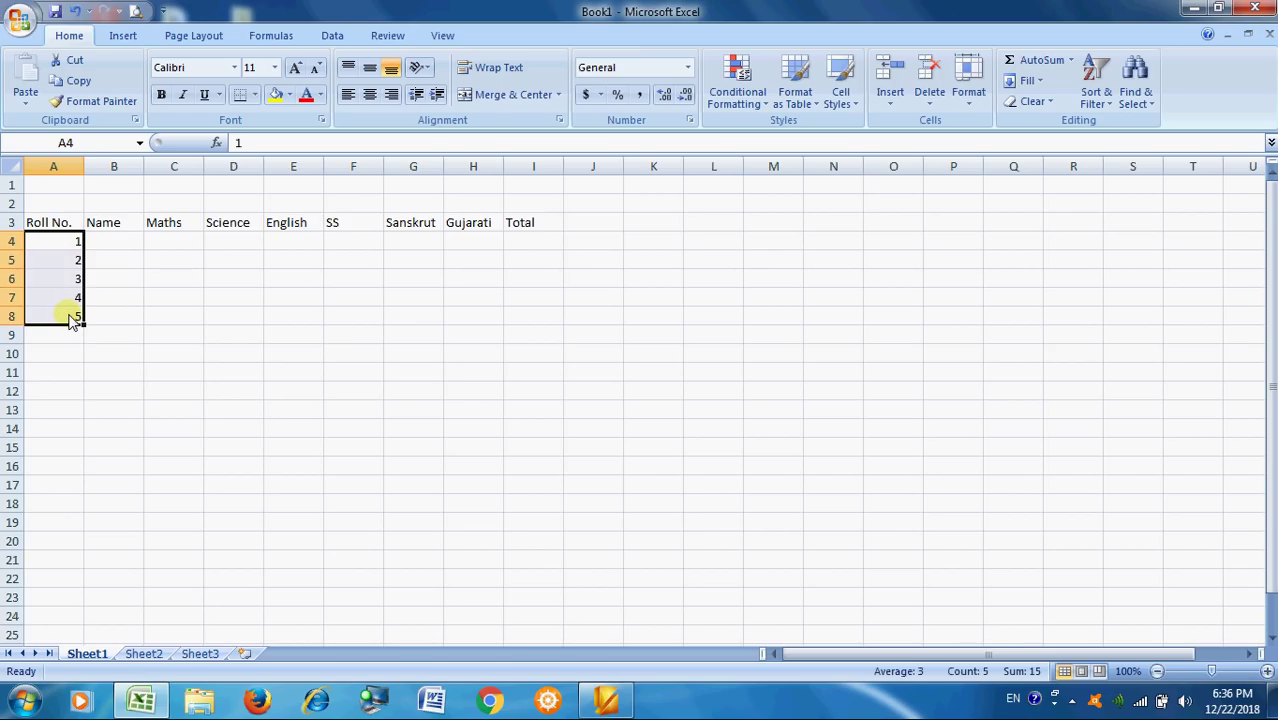
{"action": "key", "text": "Delete"}
{"action": "key", "text": "Up"}
{"action": "key", "text": "Down"}
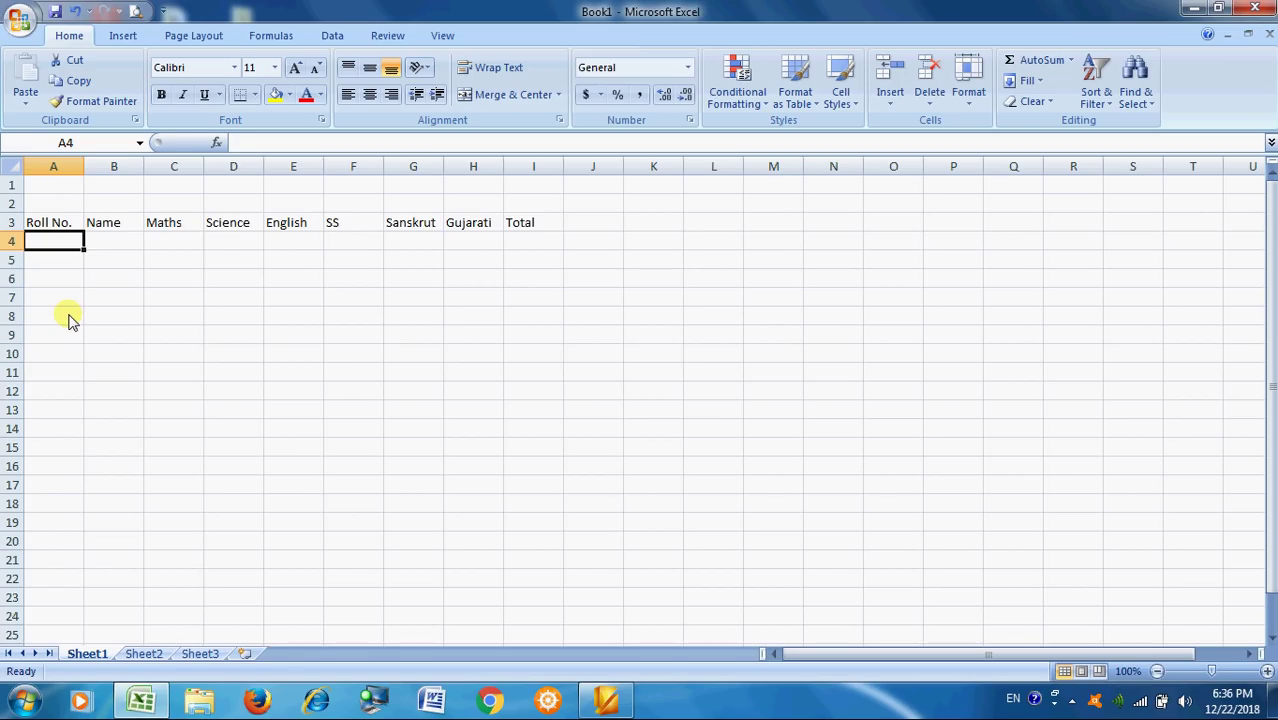
{"action": "type", "text": "1"}
{"action": "key", "text": "Return"}
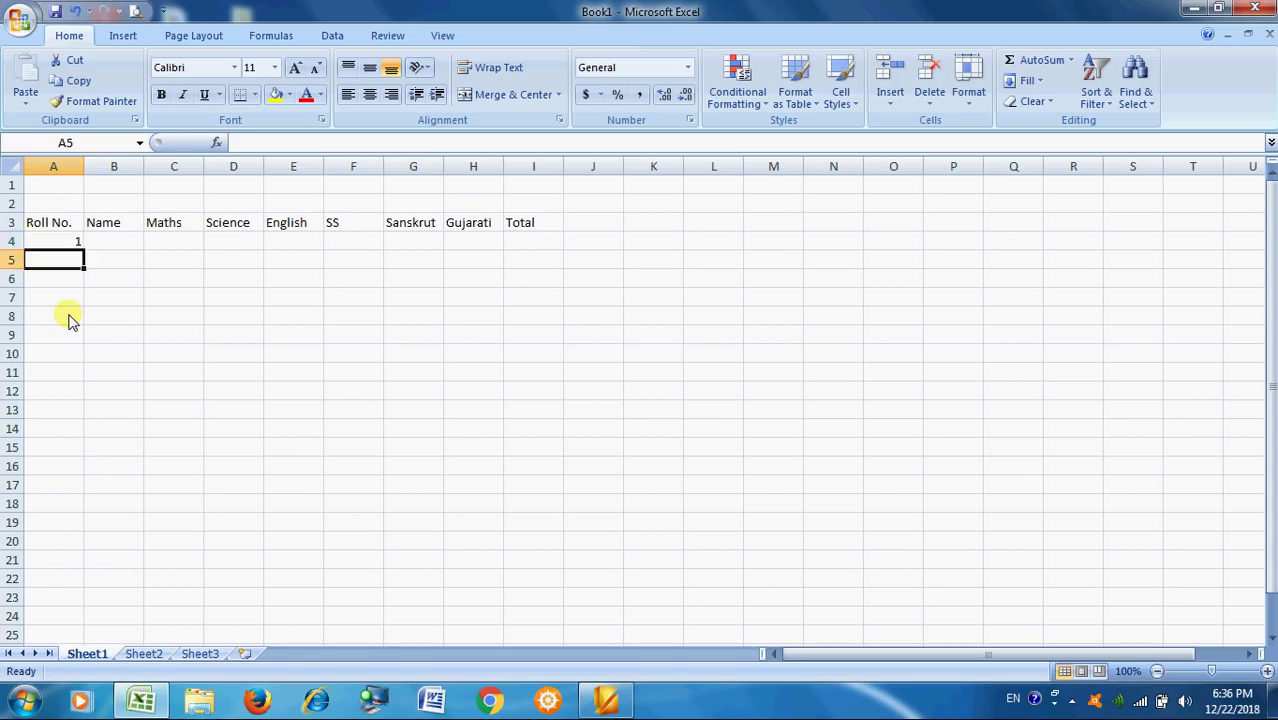
{"action": "type", "text": "2"}
{"action": "key", "text": "Return"}
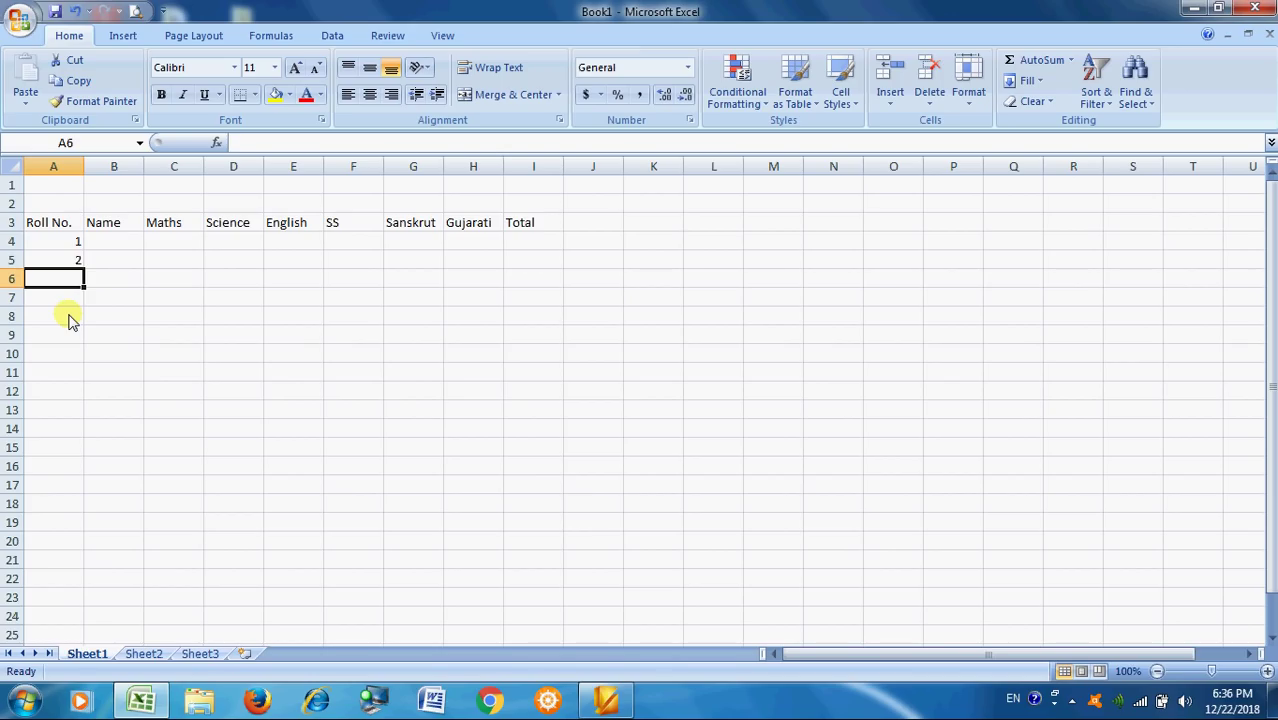
{"action": "key", "text": "Up"}
{"action": "key", "text": "Up"}
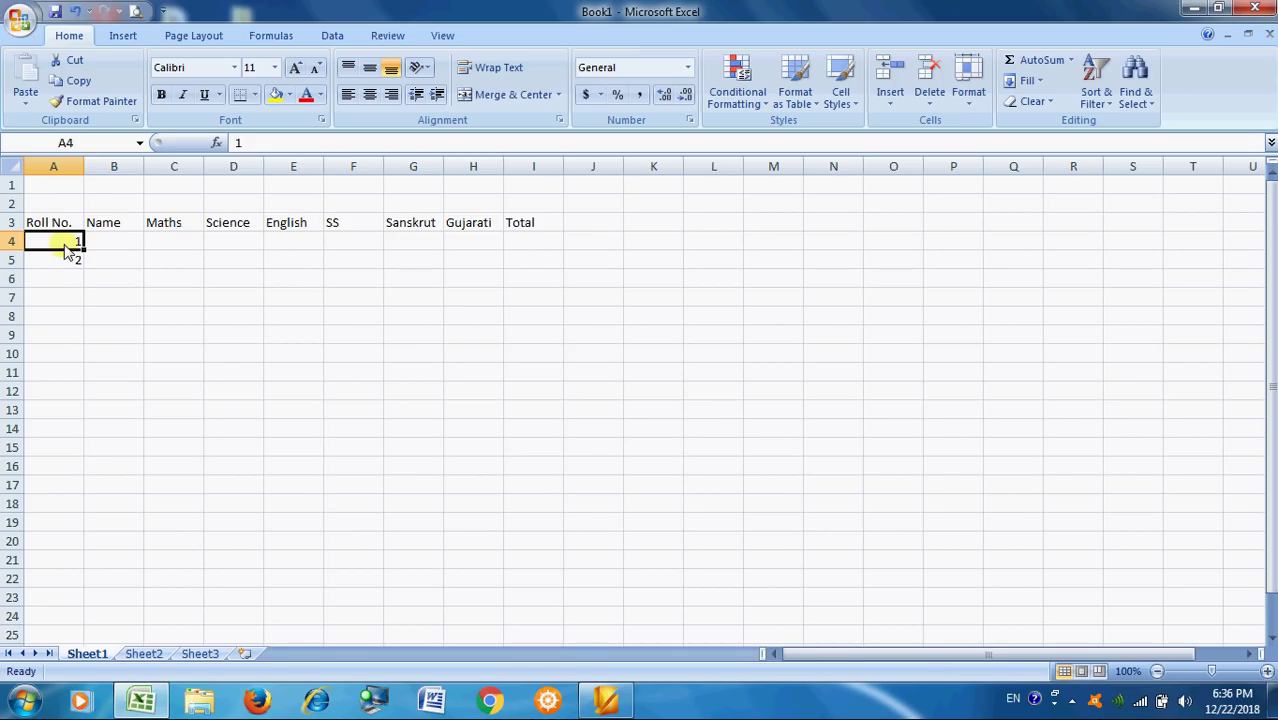
Step: Extend the 1, 2 series from A4:A5 with the fill handle down to A28 (roll number 25)
{"action": "left_click_drag", "start_coordinate": [66, 246], "coordinate": [65, 260]}
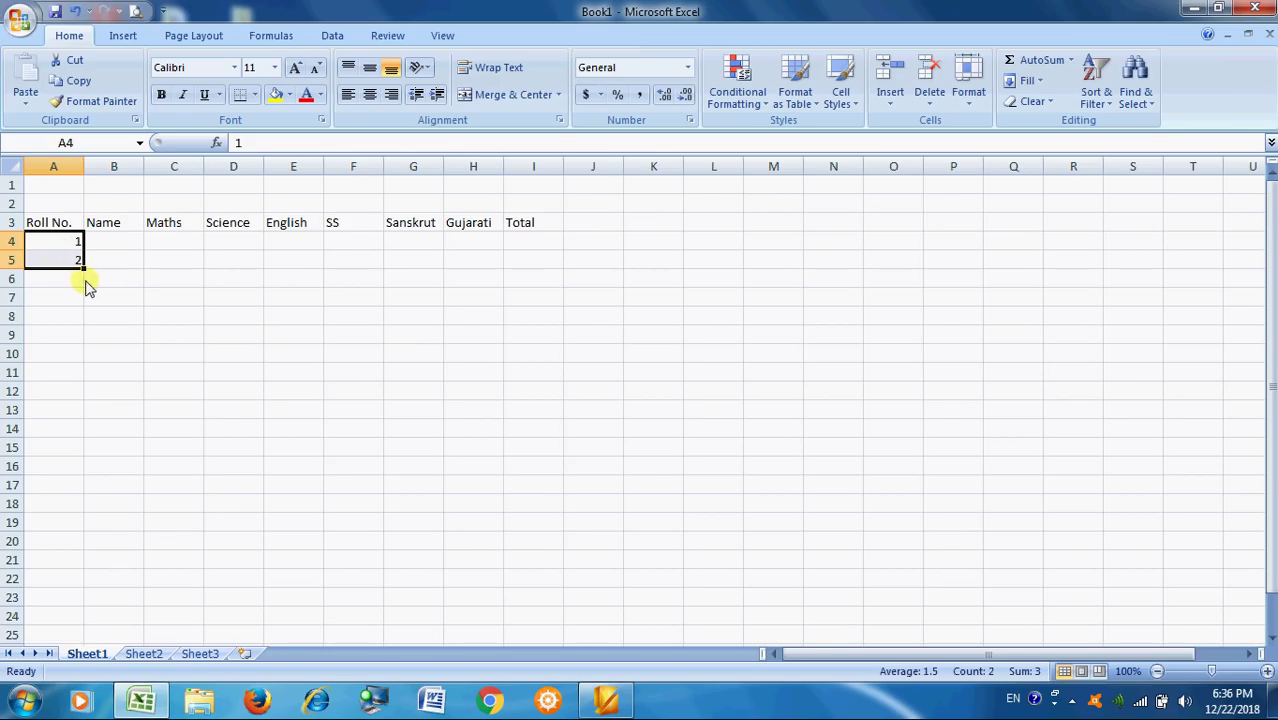
{"action": "scroll", "coordinate": [118, 300], "scroll_direction": "up", "scroll_amount": 1}
{"action": "scroll", "coordinate": [118, 300], "scroll_direction": "up", "scroll_amount": 2}
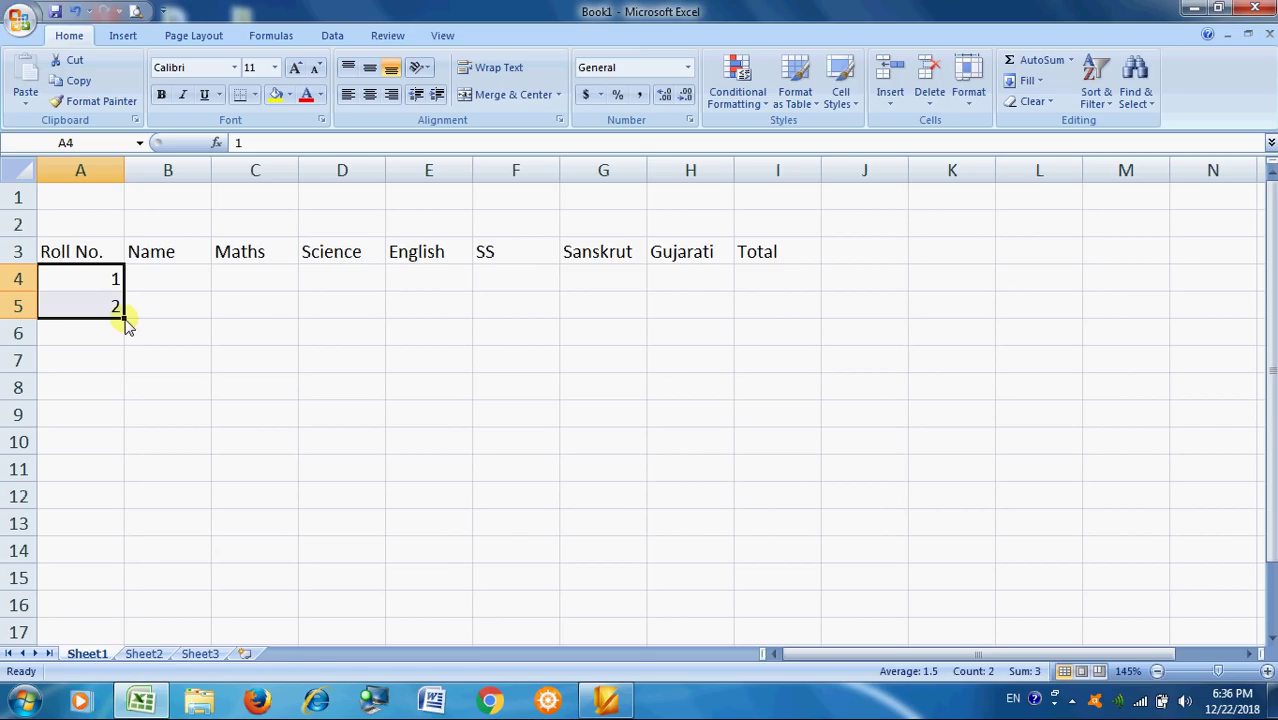
{"action": "left_click_drag", "start_coordinate": [125, 320], "coordinate": [112, 556]}
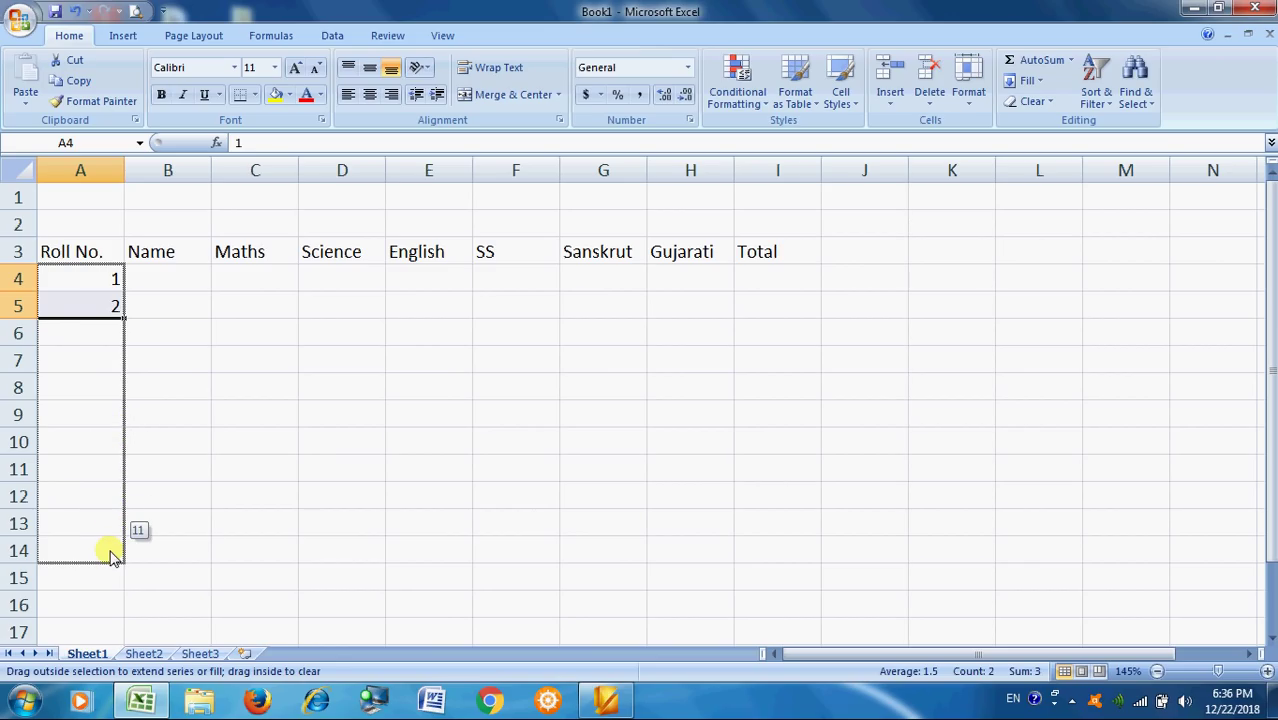
{"action": "mouse_move", "coordinate": [112, 556]}
{"action": "left_mouse_down"}
{"action": "mouse_move", "coordinate": [115, 675]}
{"action": "mouse_move", "coordinate": [114, 562]}
{"action": "mouse_move", "coordinate": [124, 566]}
{"action": "left_mouse_up"}
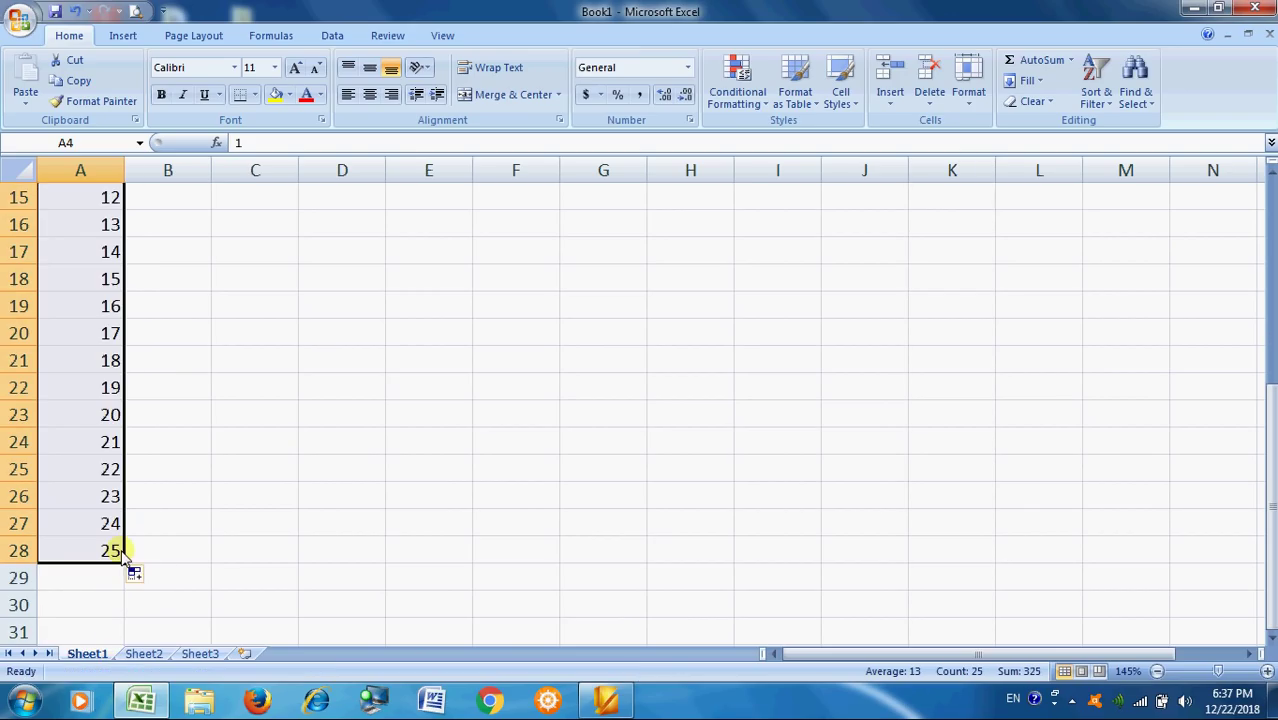
{"action": "scroll", "coordinate": [148, 520], "scroll_direction": "up", "scroll_amount": 5}
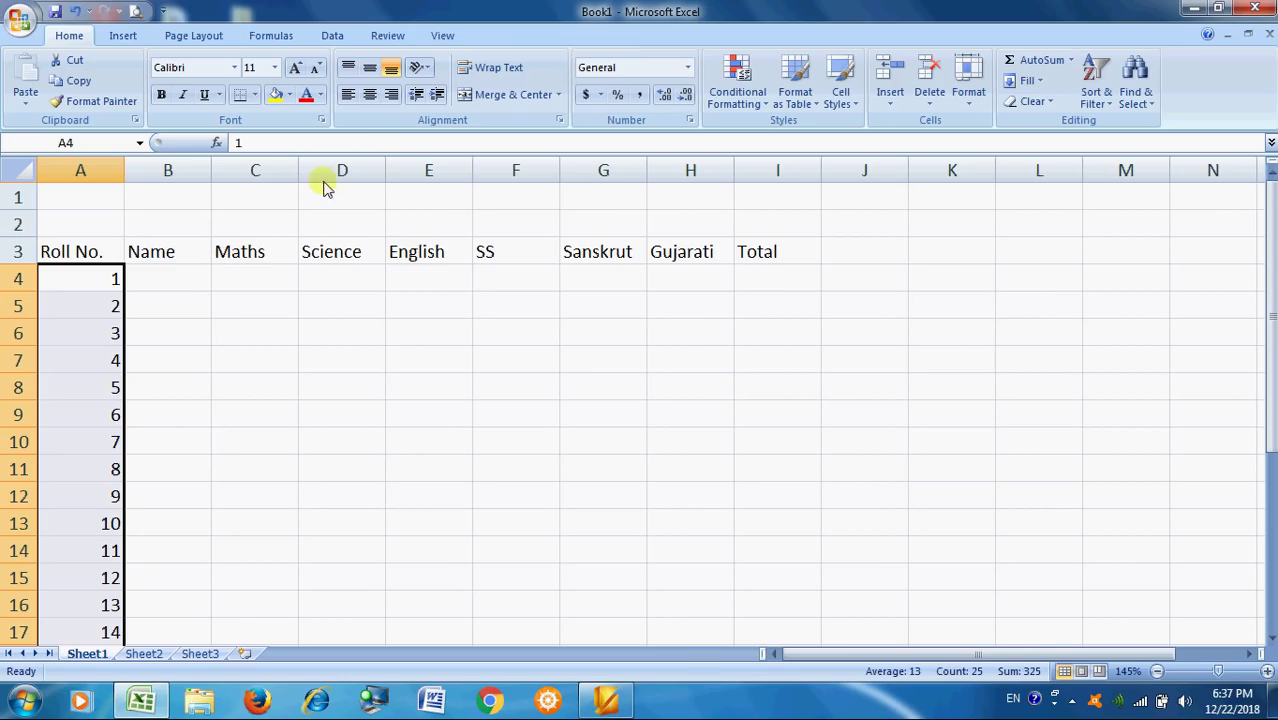
Step: Center-align the selected roll numbers in the Roll No. column
{"action": "left_click", "coordinate": [369, 96]}
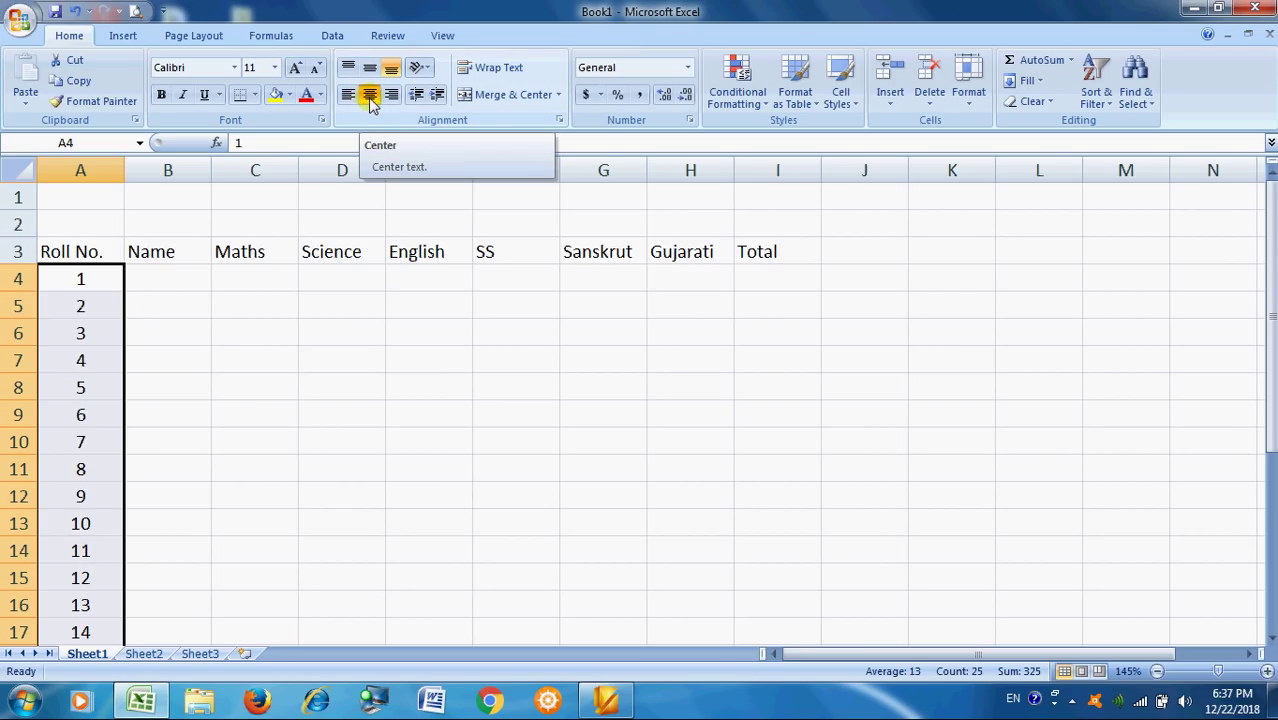
{"action": "left_click", "coordinate": [348, 95]}
{"action": "left_click", "coordinate": [392, 96]}
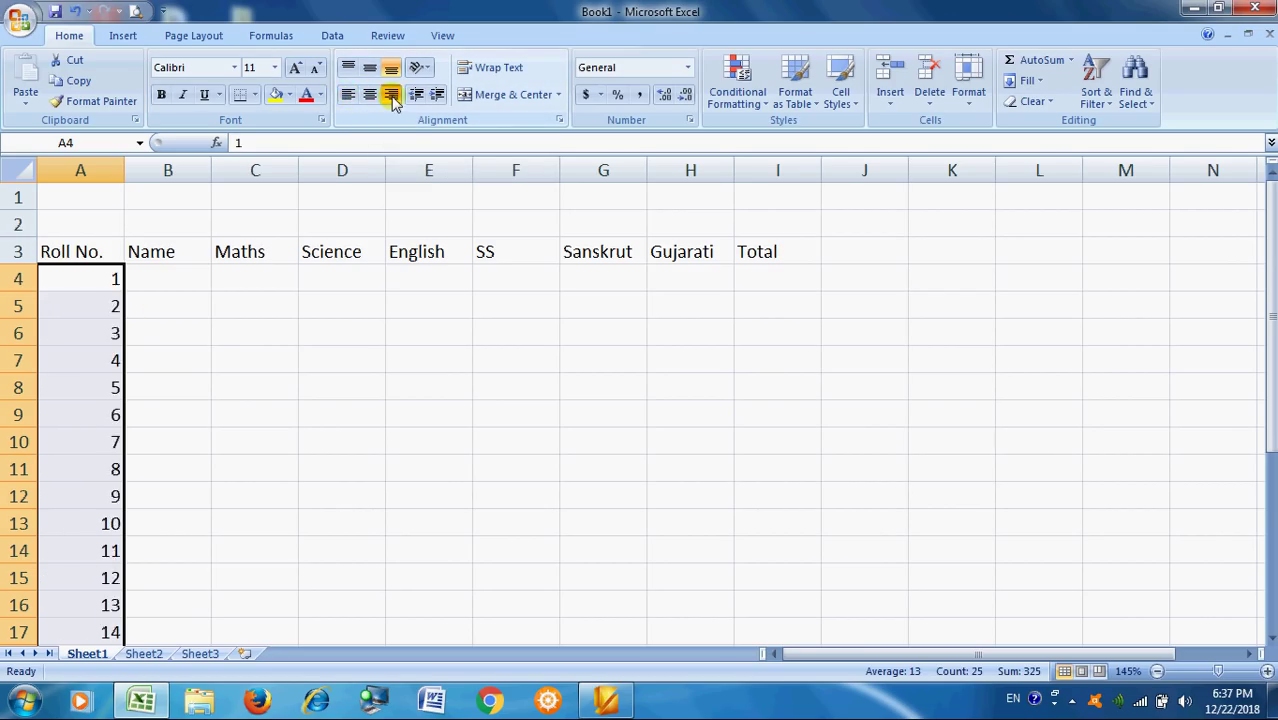
{"action": "left_click", "coordinate": [370, 95]}
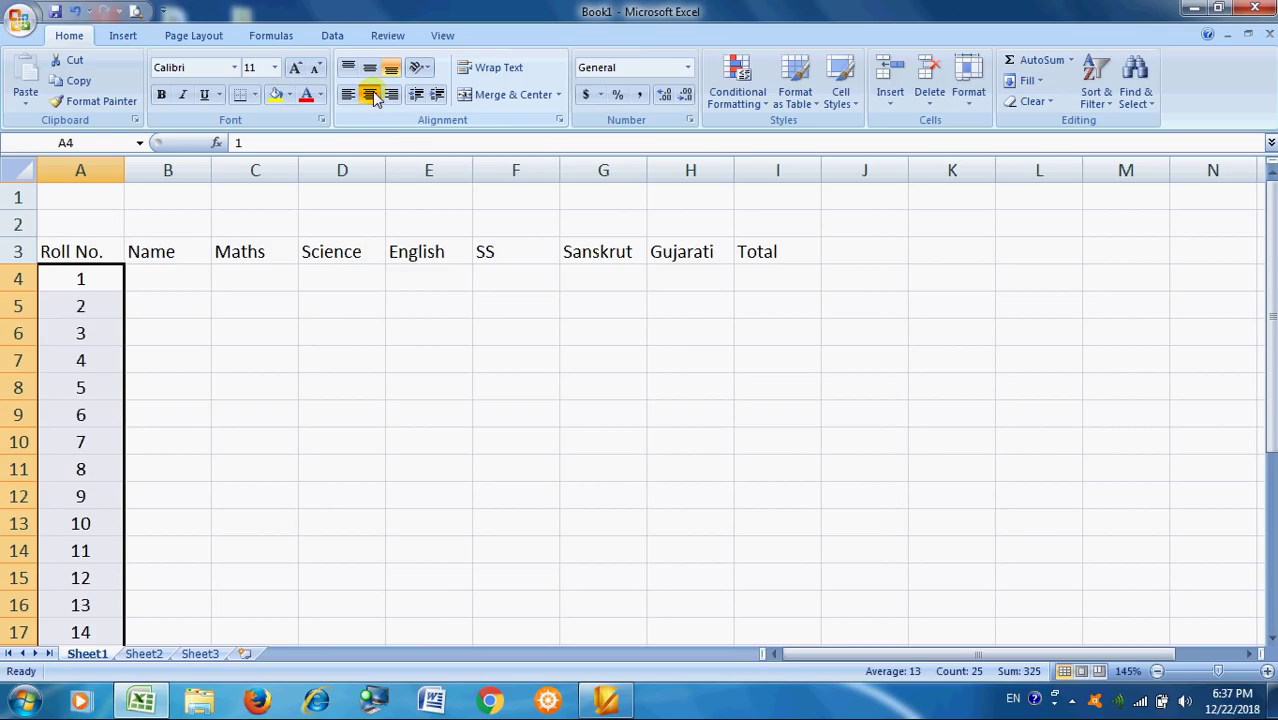
{"action": "left_click", "coordinate": [172, 282]}
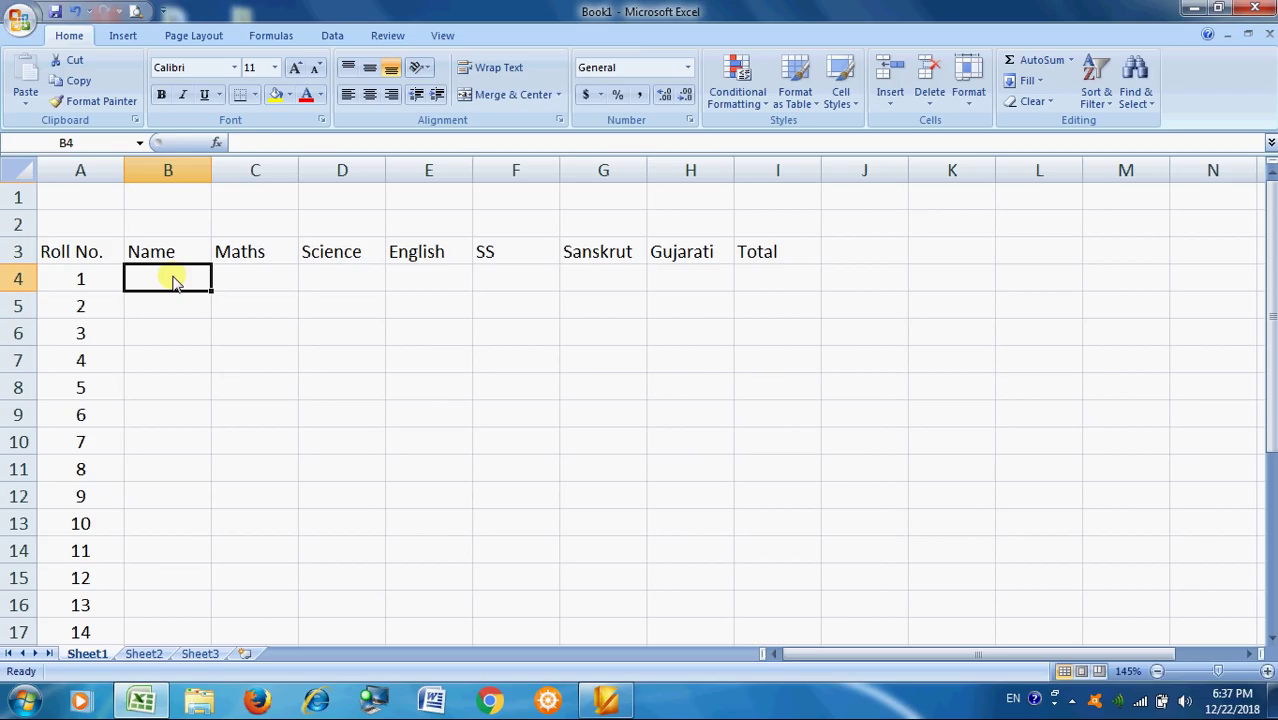
Step: Enter the five student names down column B in B4:B8
{"action": "type", "text": "Ajay"}
{"action": "key", "text": "Return"}
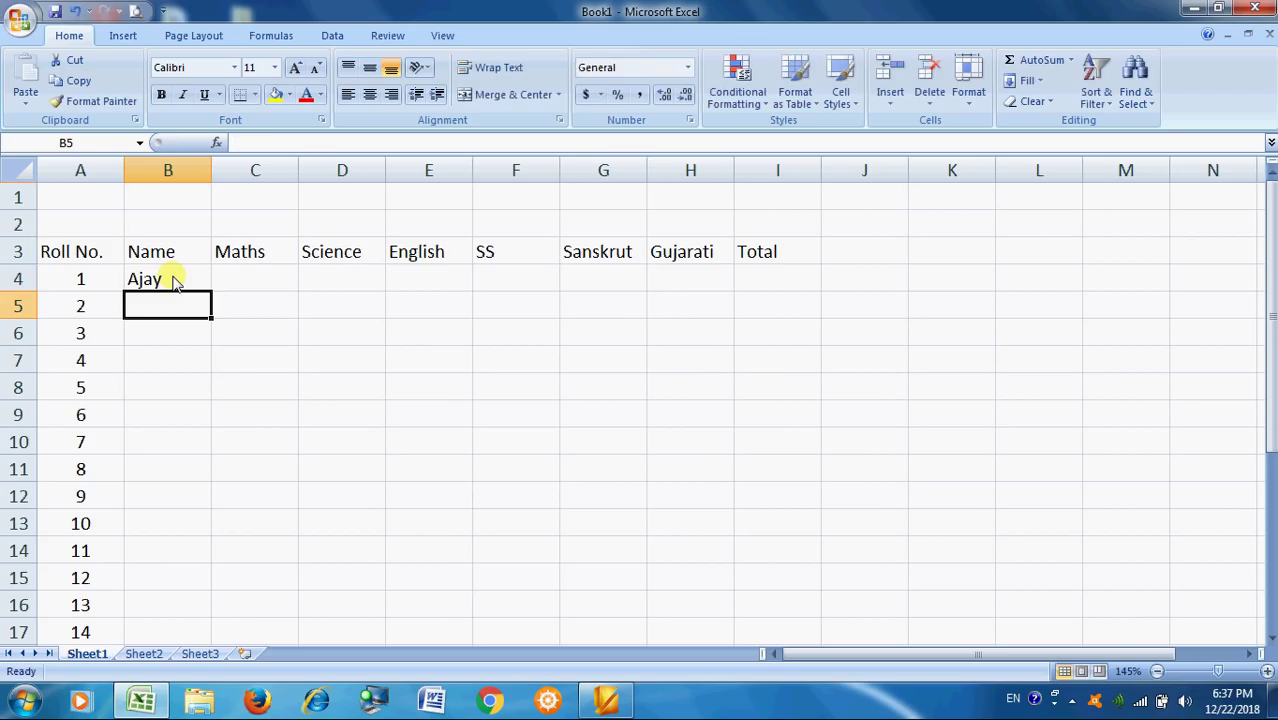
{"action": "type", "text": "Vijay"}
{"action": "key", "text": "Return"}
{"action": "type", "text": "San"}
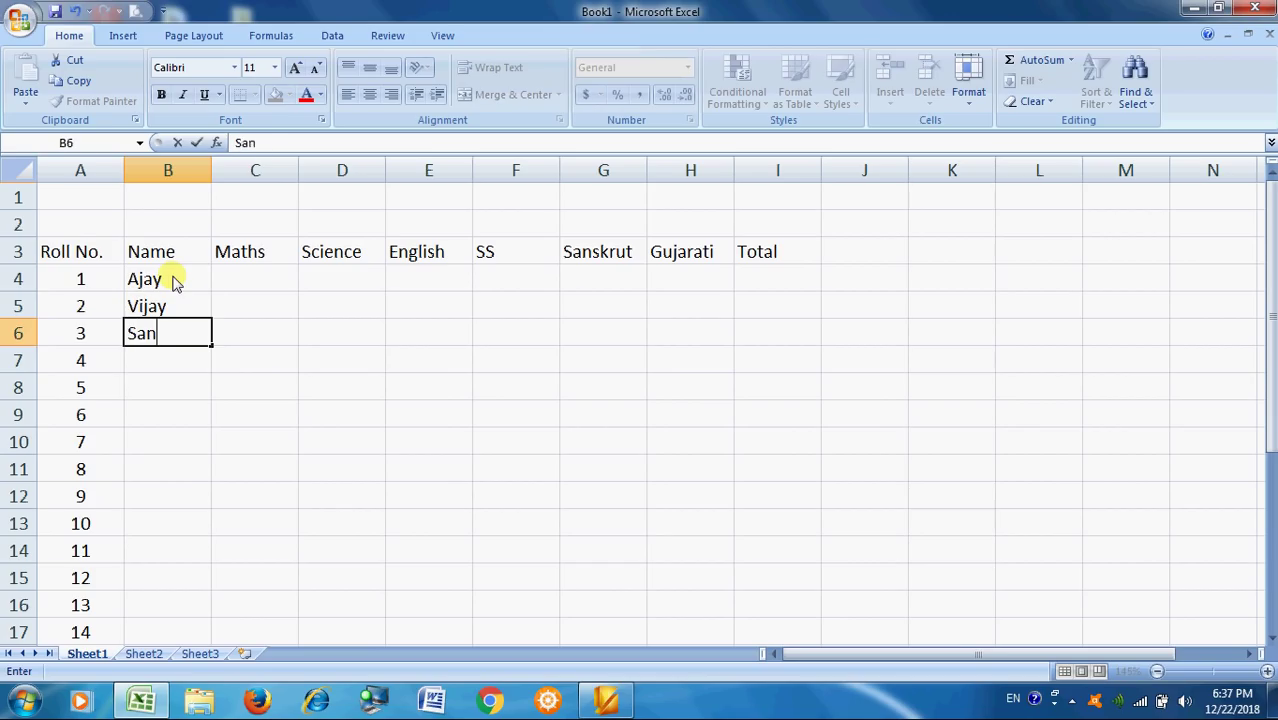
{"action": "type", "text": "jay"}
{"action": "key", "text": "Return"}
{"action": "type", "text": "Kaja"}
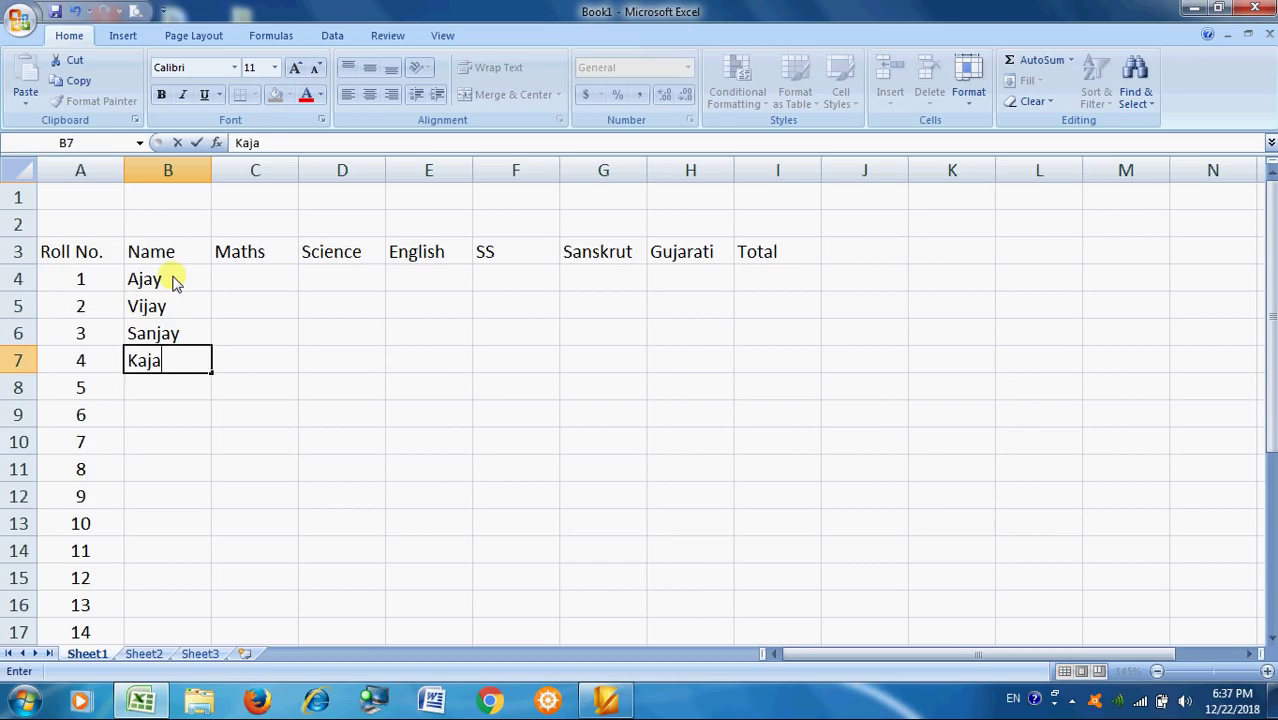
{"action": "type", "text": "l"}
{"action": "key", "text": "Return"}
{"action": "type", "text": "Rajes"}
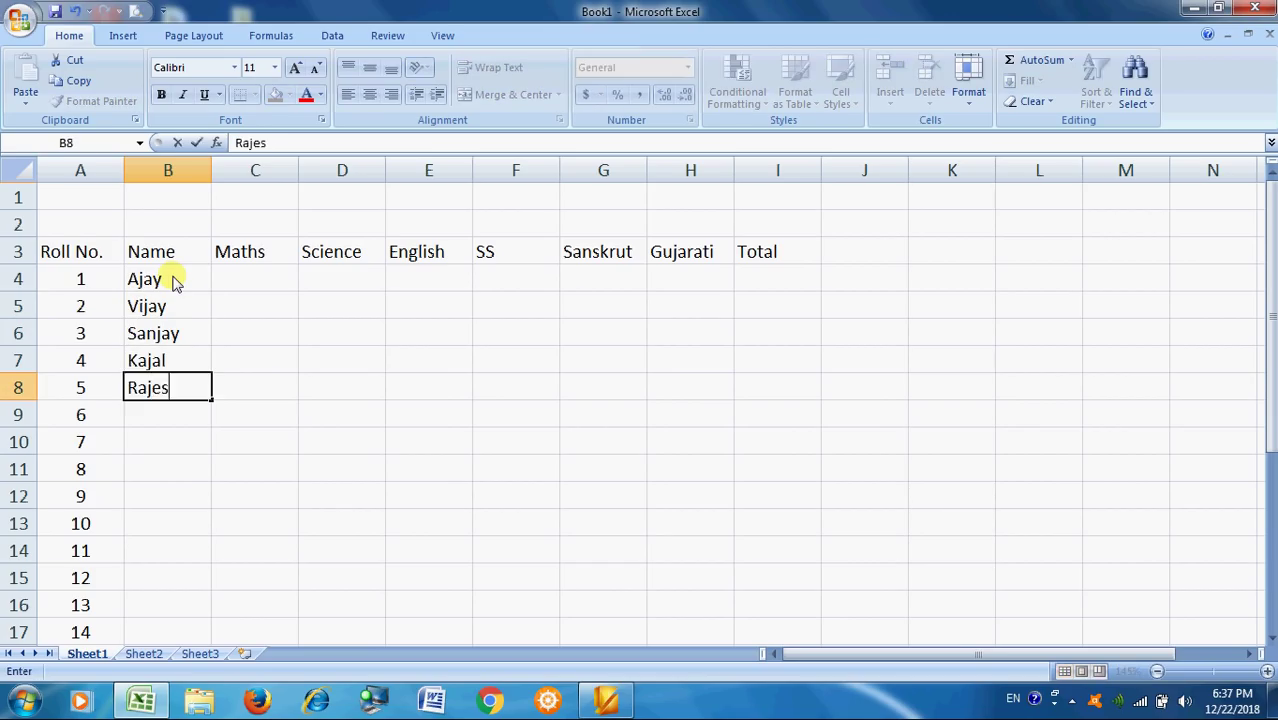
{"action": "type", "text": "h"}
{"action": "key", "text": "Return"}
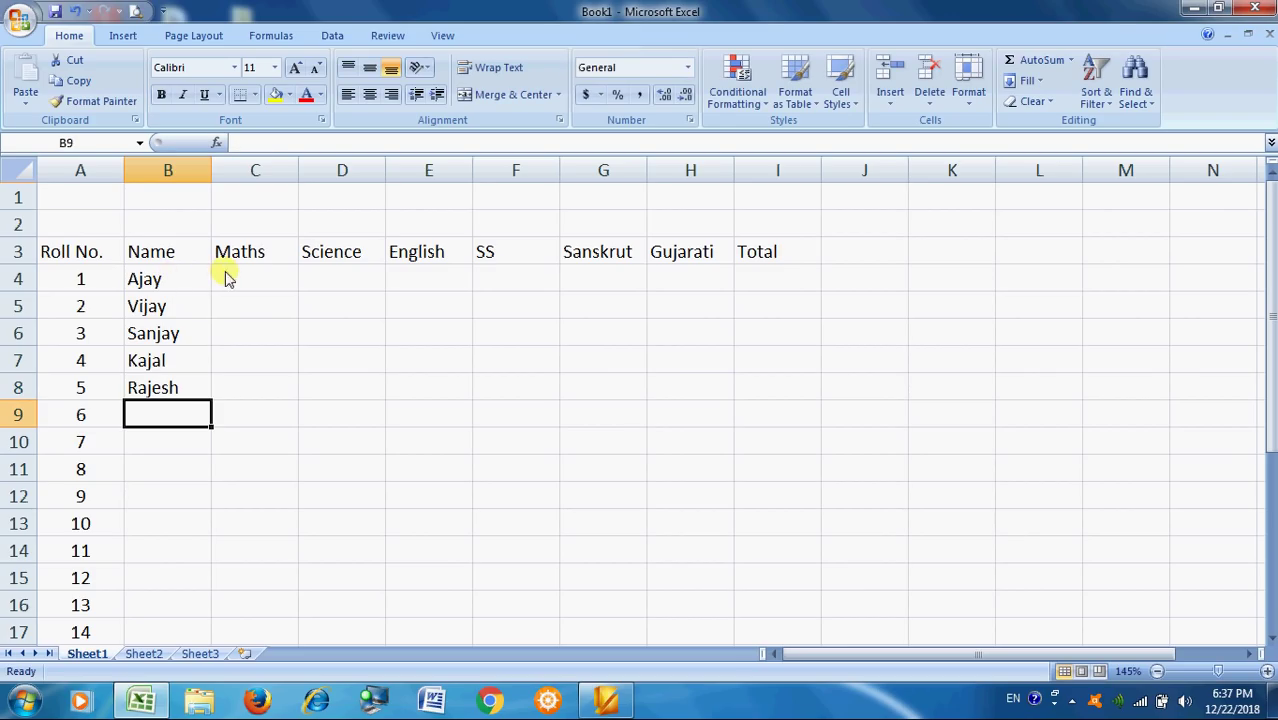
Step: Enter the first student's marks in C4:H4: 45, 41, 35, 41, 47, 36
{"action": "left_click", "coordinate": [248, 283]}
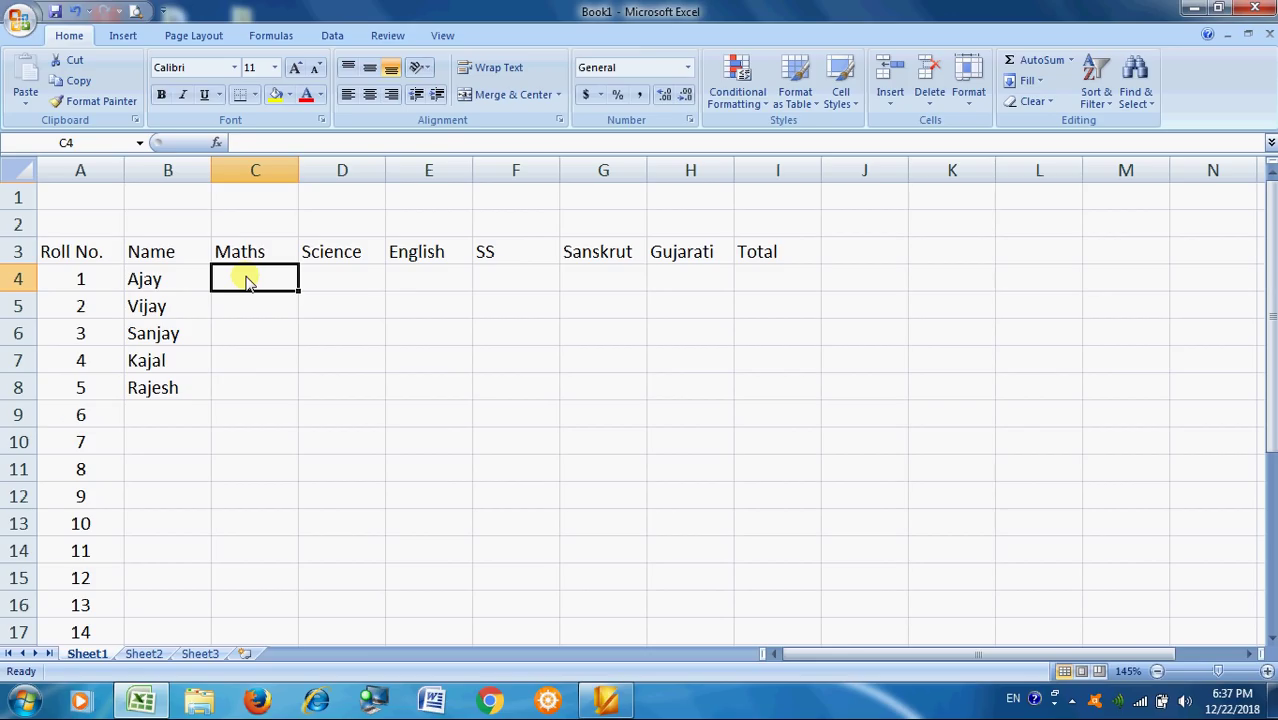
{"action": "type", "text": "45"}
{"action": "key", "text": "Tab"}
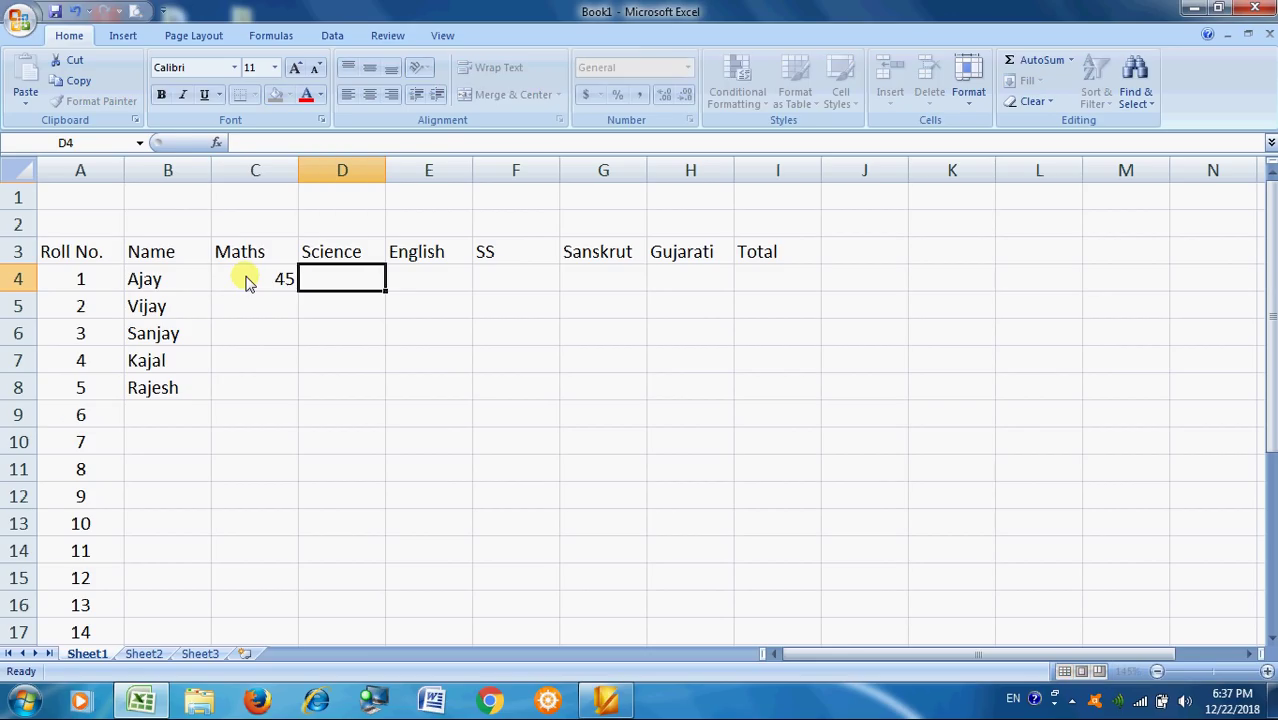
{"action": "type", "text": "41"}
{"action": "key", "text": "Tab"}
{"action": "type", "text": "35"}
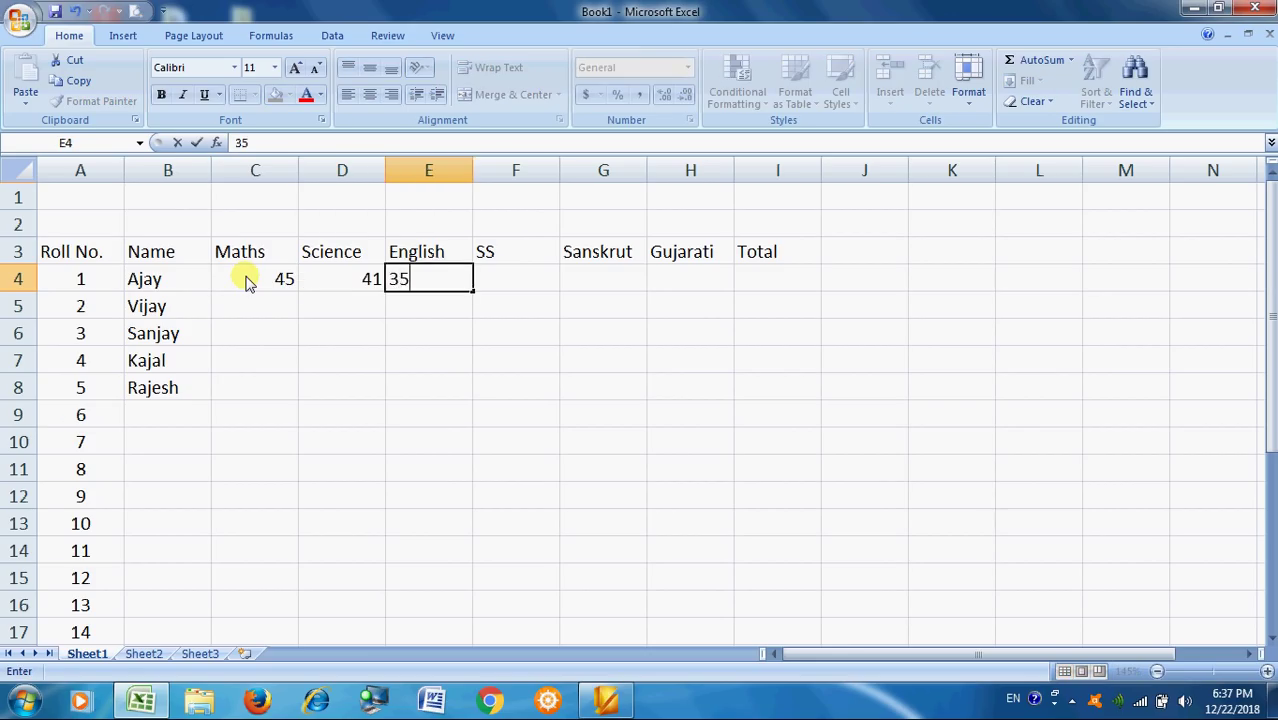
{"action": "key", "text": "Tab"}
{"action": "type", "text": "15"}
{"action": "key", "text": "Tab"}
{"action": "key", "text": "Left"}
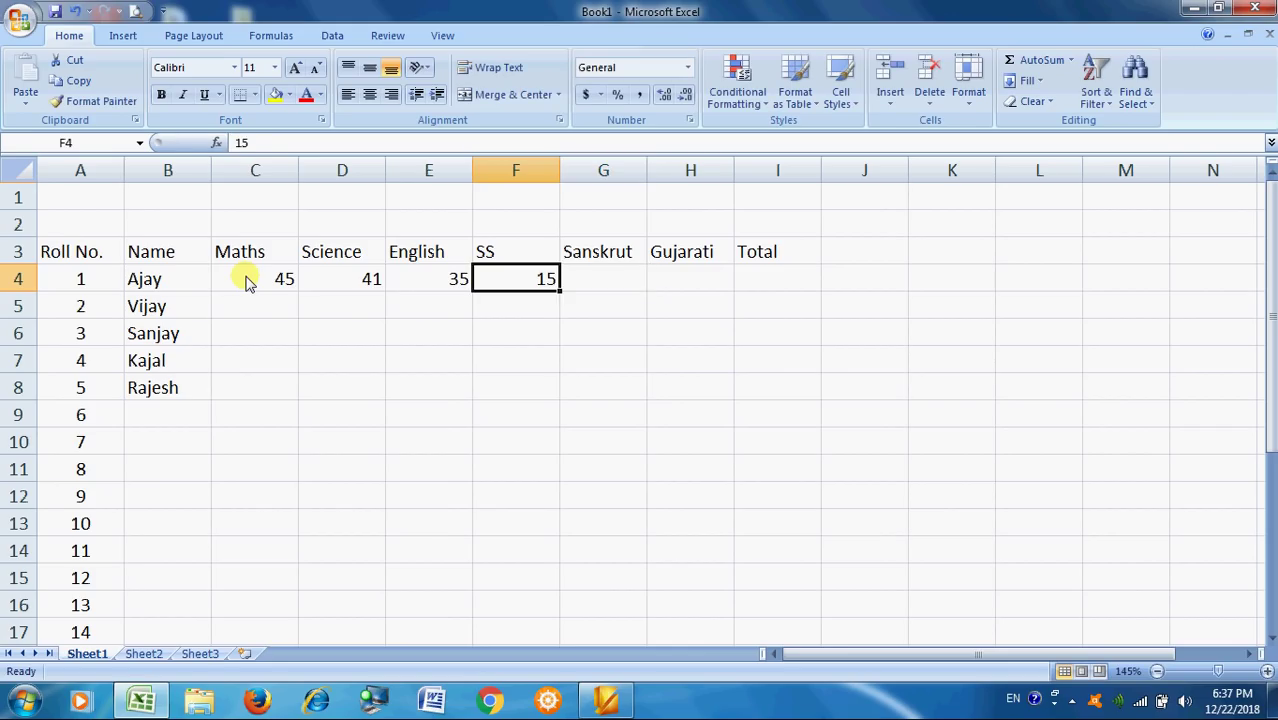
{"action": "type", "text": "41"}
{"action": "key", "text": "Tab"}
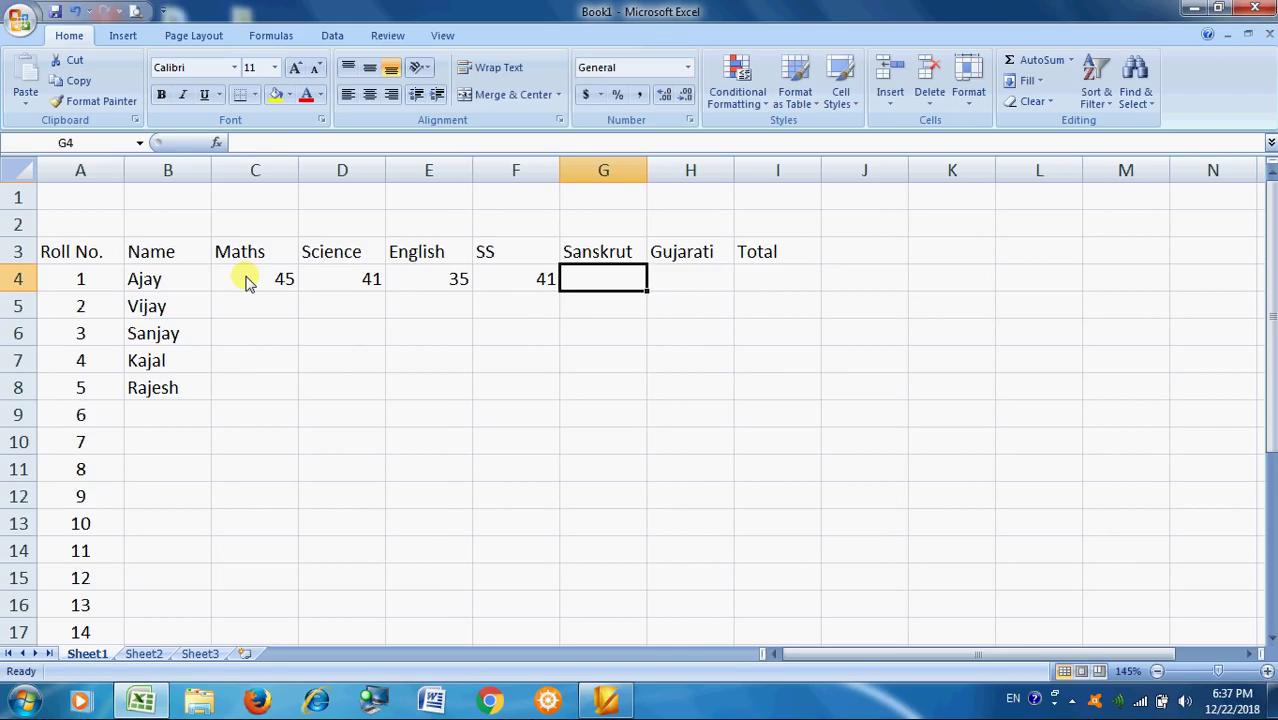
{"action": "type", "text": "47"}
{"action": "key", "text": "Tab"}
{"action": "type", "text": "1"}
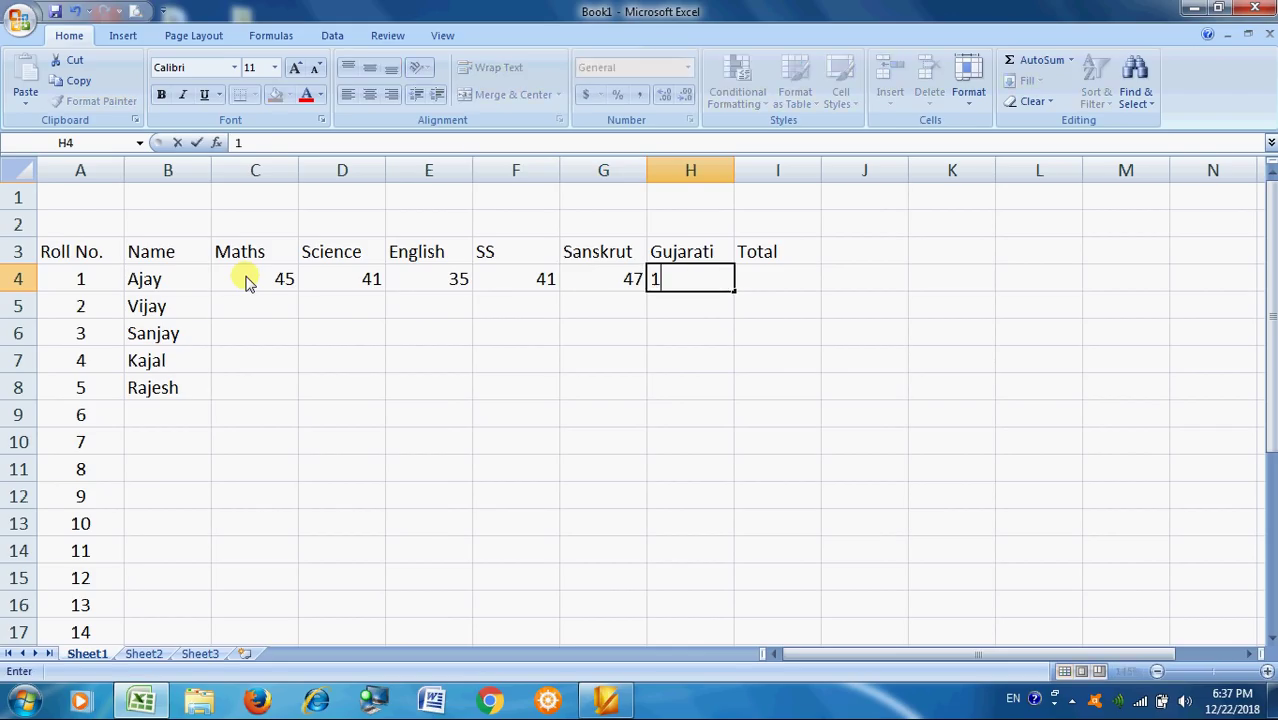
{"action": "key", "text": "BackSpace"}
{"action": "type", "text": "36"}
{"action": "key", "text": "Left"}
Step: Enter the second student's marks in C5:H5: 35, 42, 43, 25, 35, 23
{"action": "key", "text": "Down"}
{"action": "key", "text": "Left"}
{"action": "key", "text": "Left"}
{"action": "key", "text": "Left"}
{"action": "key", "text": "Left"}
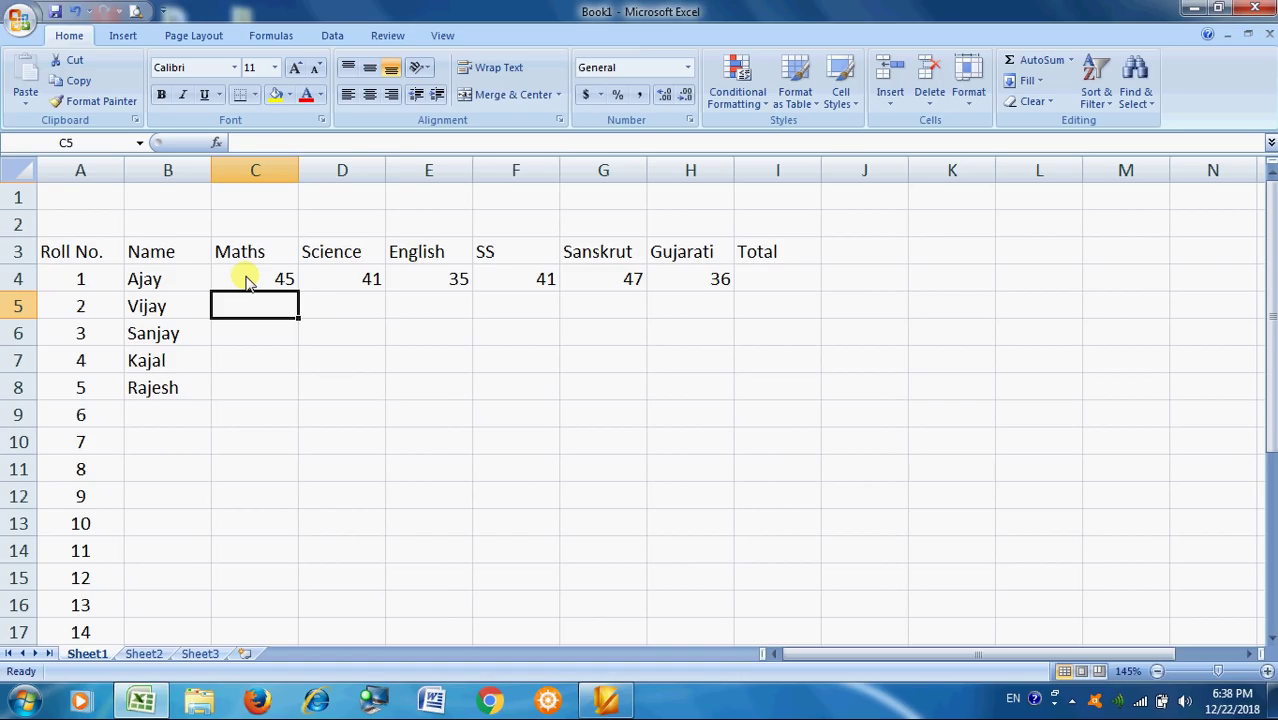
{"action": "type", "text": "35"}
{"action": "key", "text": "Tab"}
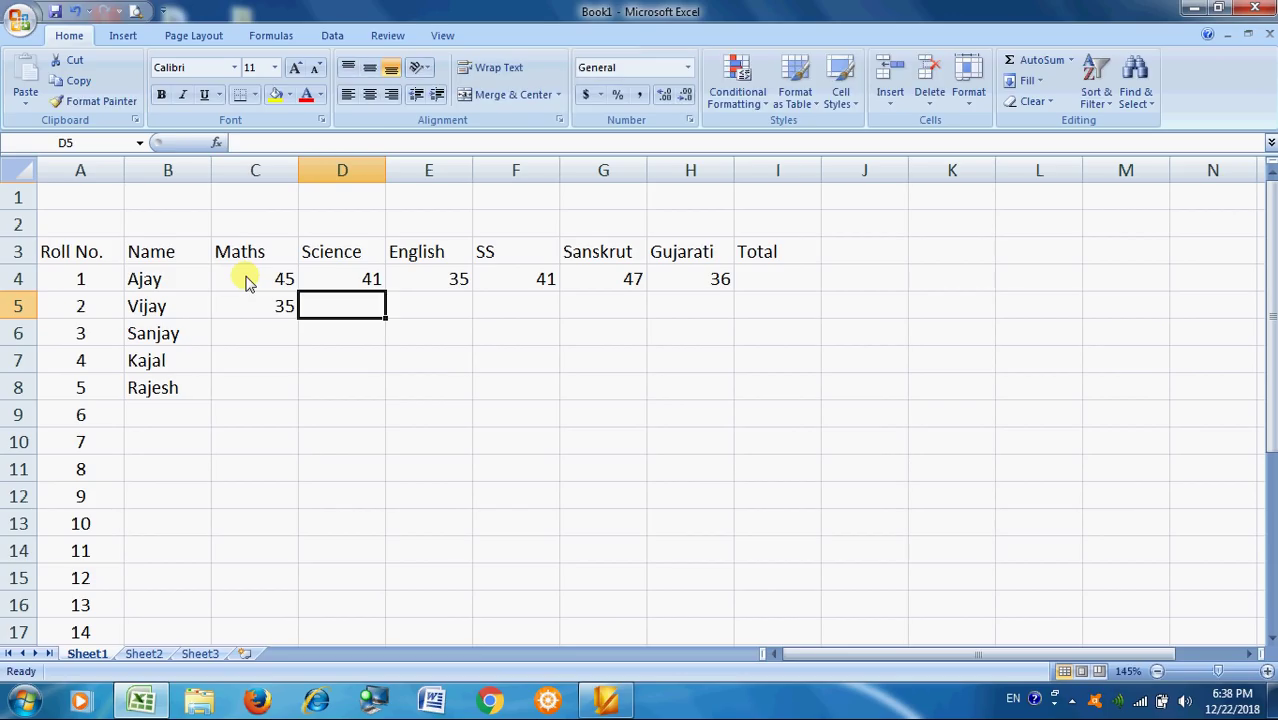
{"action": "type", "text": "42"}
{"action": "key", "text": "Tab"}
{"action": "type", "text": "43"}
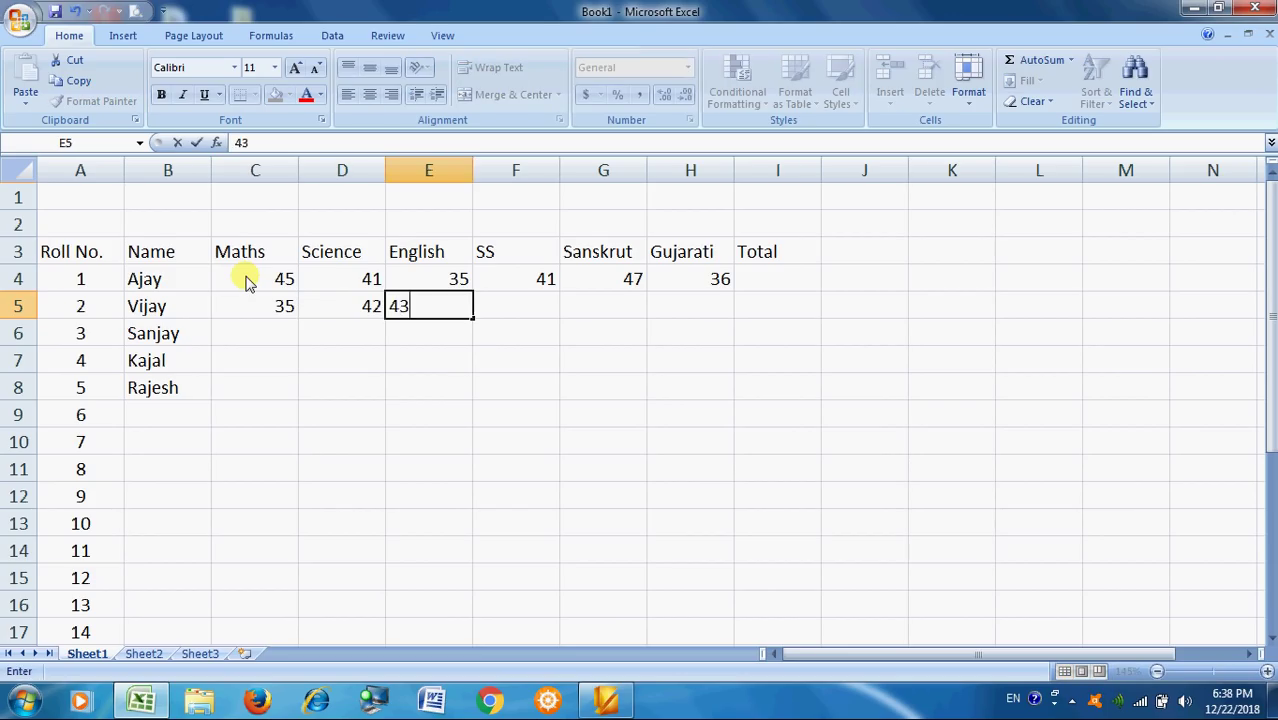
{"action": "key", "text": "Tab"}
{"action": "type", "text": "25"}
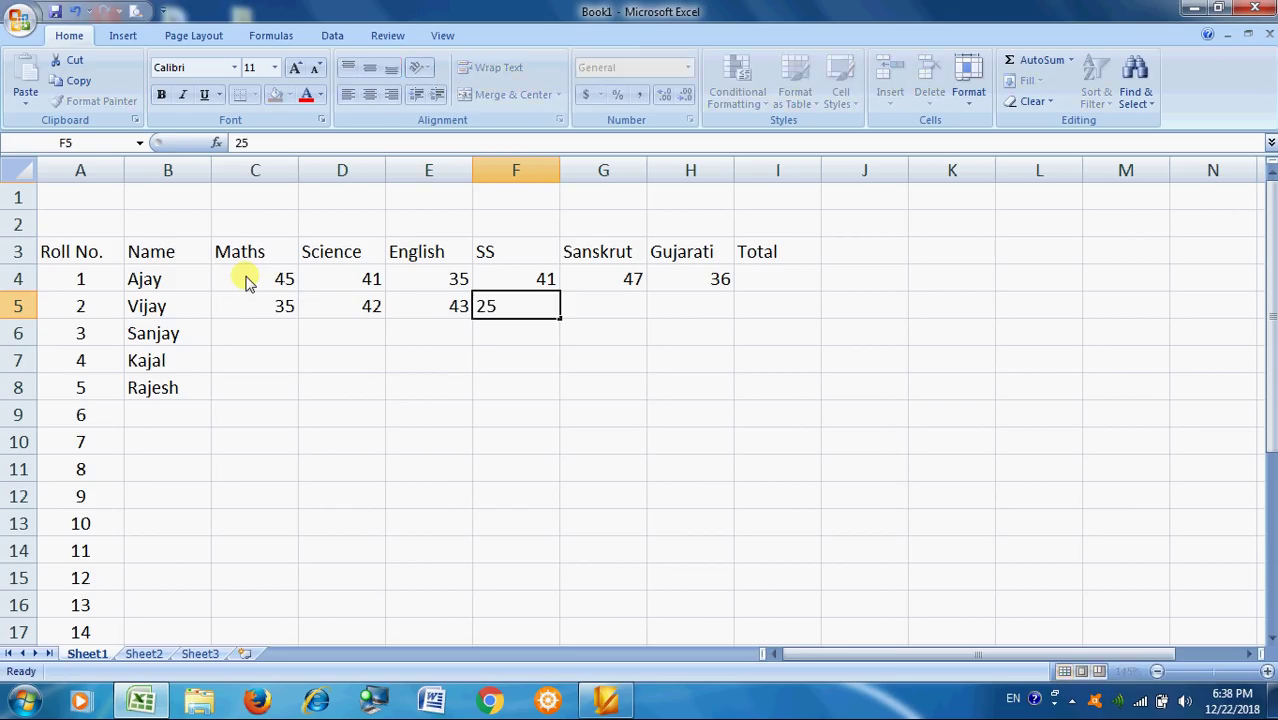
{"action": "key", "text": "Tab"}
{"action": "type", "text": "35"}
{"action": "key", "text": "Tab"}
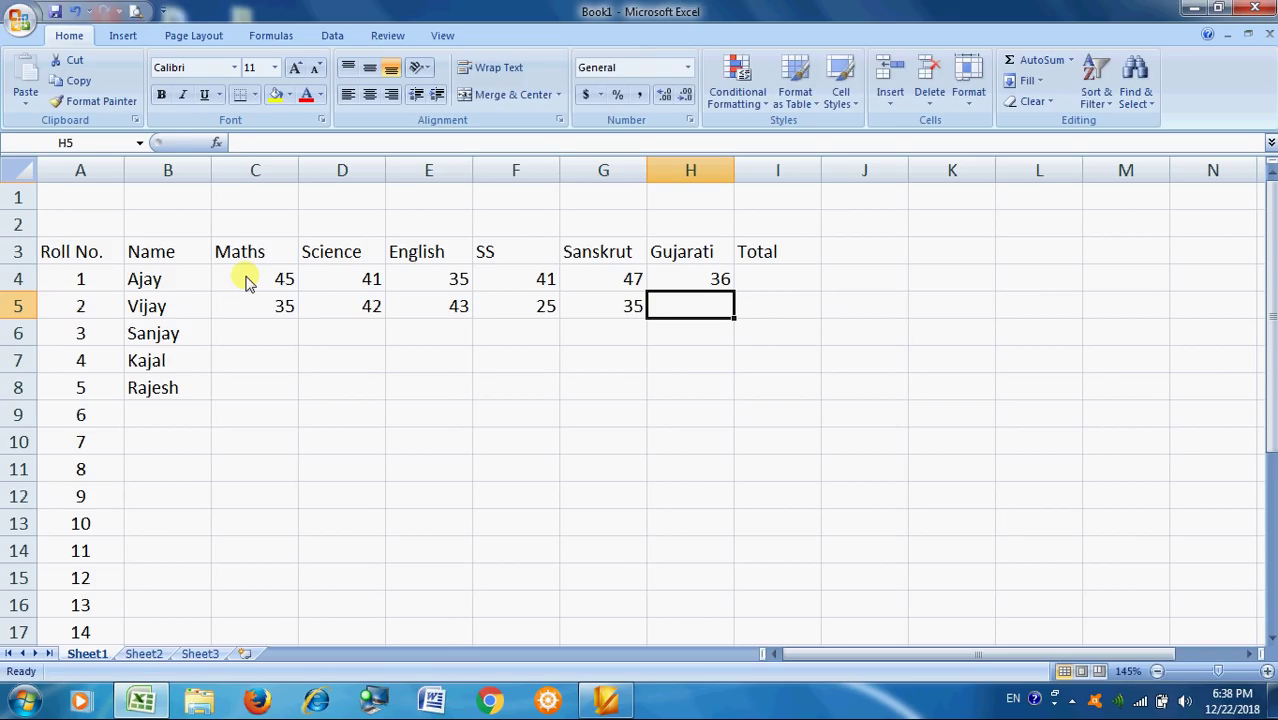
{"action": "type", "text": "23"}
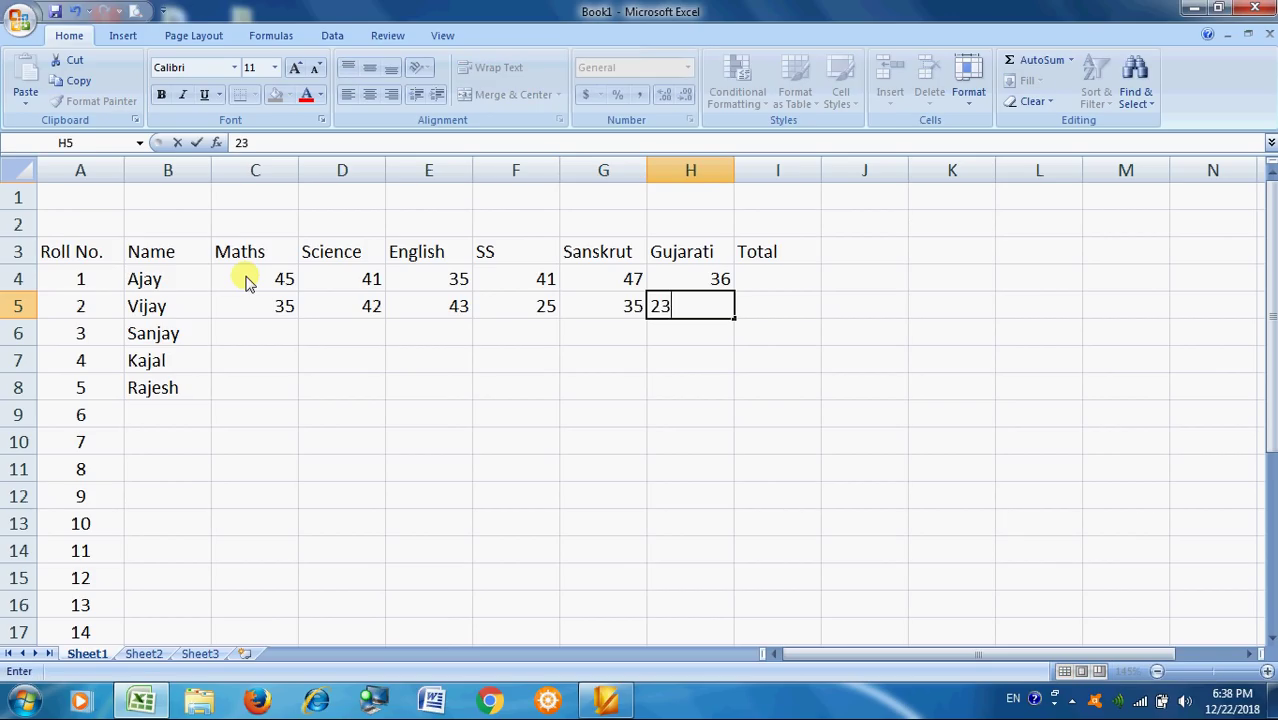
{"action": "key", "text": "Tab"}
Step: Enter the third student's marks in C6:H6: 45, 25, 35, 45, 36, 35
{"action": "key", "text": "Return"}
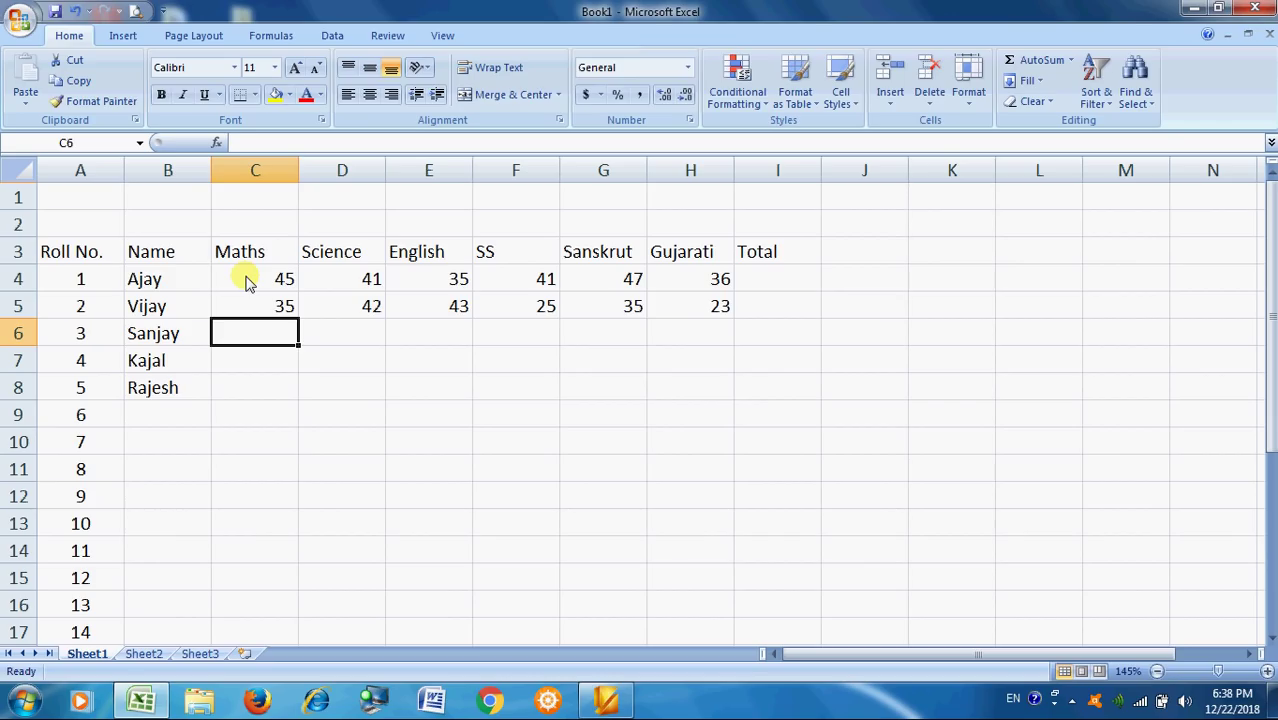
{"action": "type", "text": "45"}
{"action": "key", "text": "Tab"}
{"action": "type", "text": "25"}
{"action": "key", "text": "Tab"}
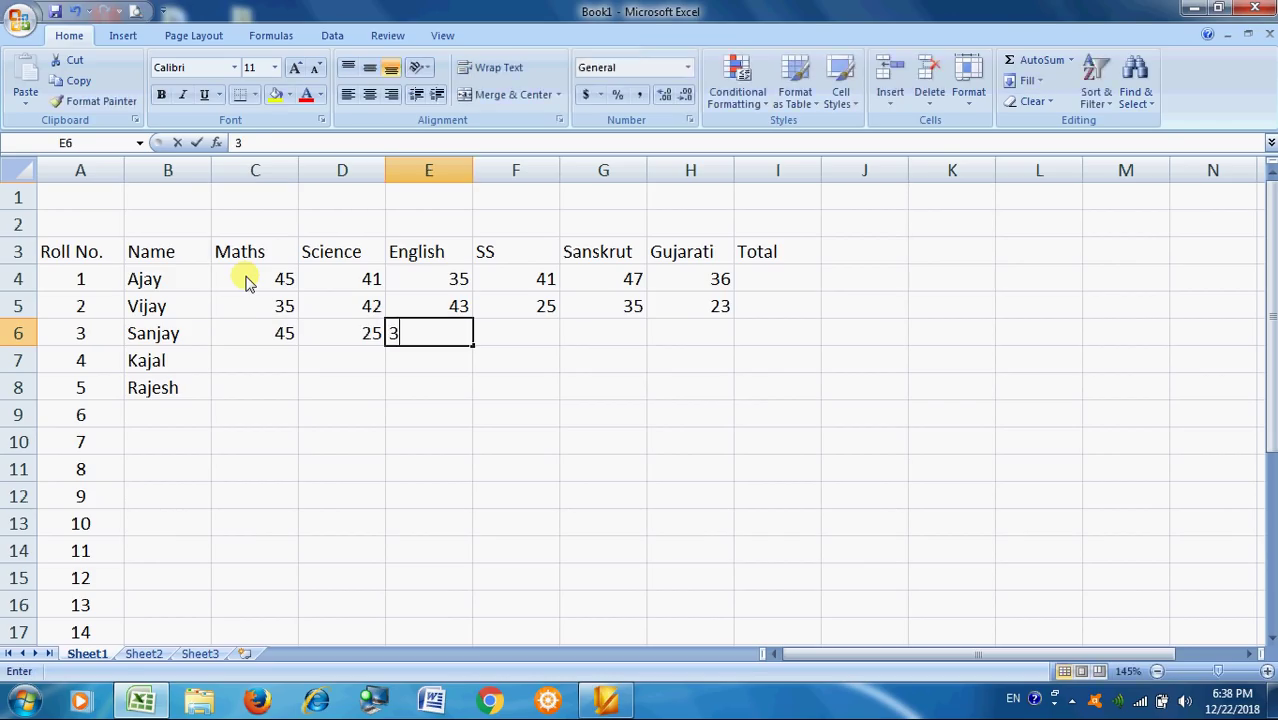
{"action": "type", "text": "35"}
{"action": "key", "text": "Tab"}
{"action": "type", "text": "45"}
{"action": "key", "text": "Tab"}
{"action": "type", "text": "36"}
{"action": "key", "text": "Tab"}
{"action": "type", "text": "35"}
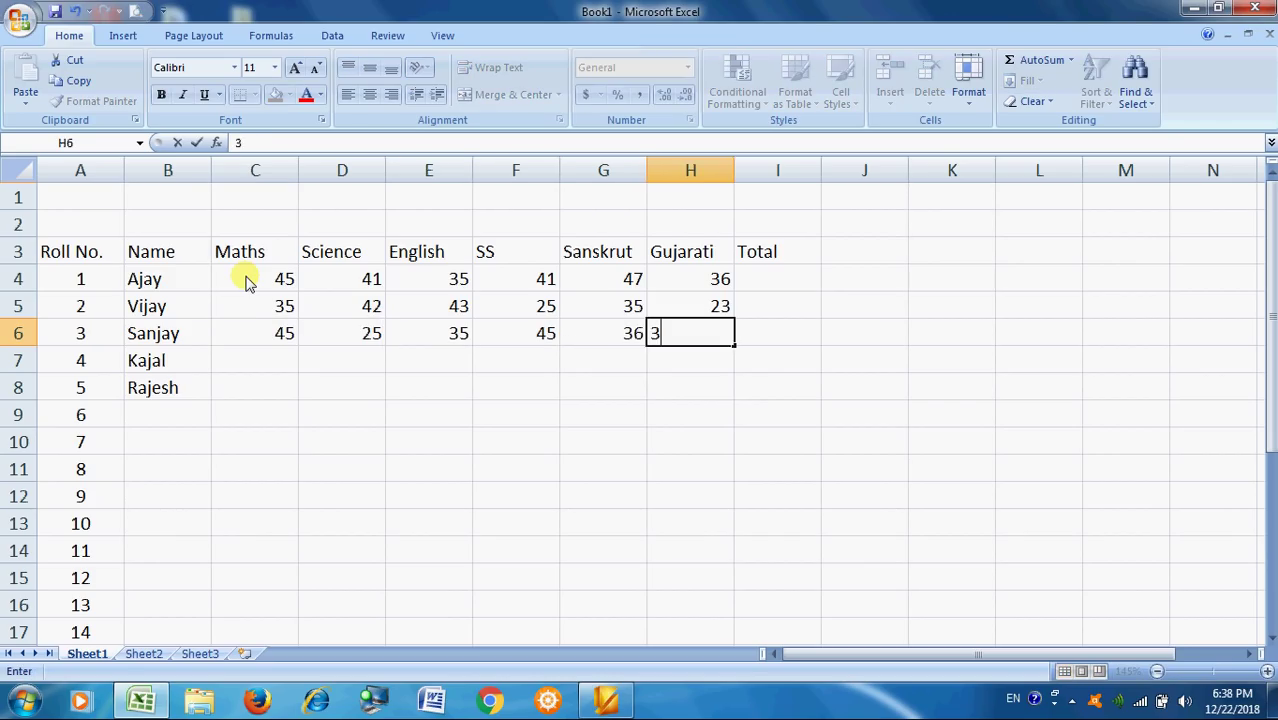
{"action": "key", "text": "Tab"}
Step: Enter the fourth student's marks in C7:H7: 45, 25, 35, 46, 35, with H7 corrected to 42
{"action": "key", "text": "Return"}
{"action": "type", "text": "45"}
{"action": "key", "text": "Tab"}
{"action": "type", "text": "25"}
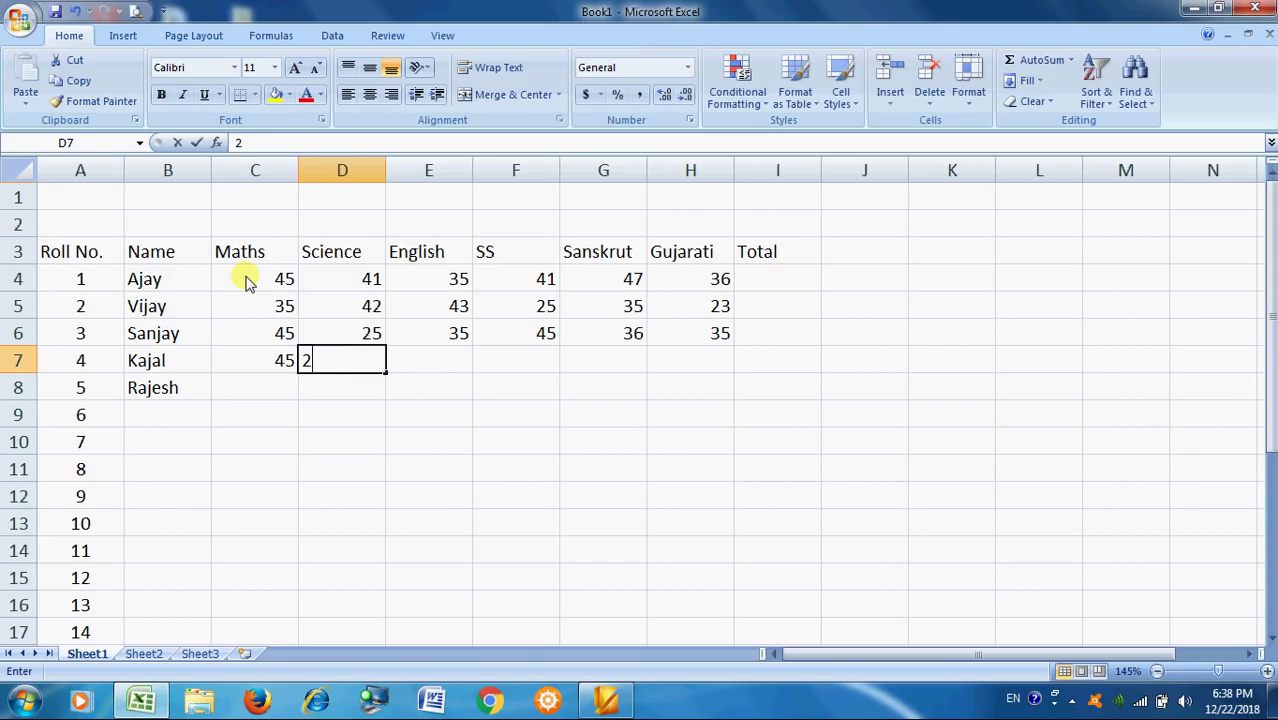
{"action": "key", "text": "Tab"}
{"action": "type", "text": "35"}
{"action": "key", "text": "Tab"}
{"action": "type", "text": "46"}
{"action": "key", "text": "Tab"}
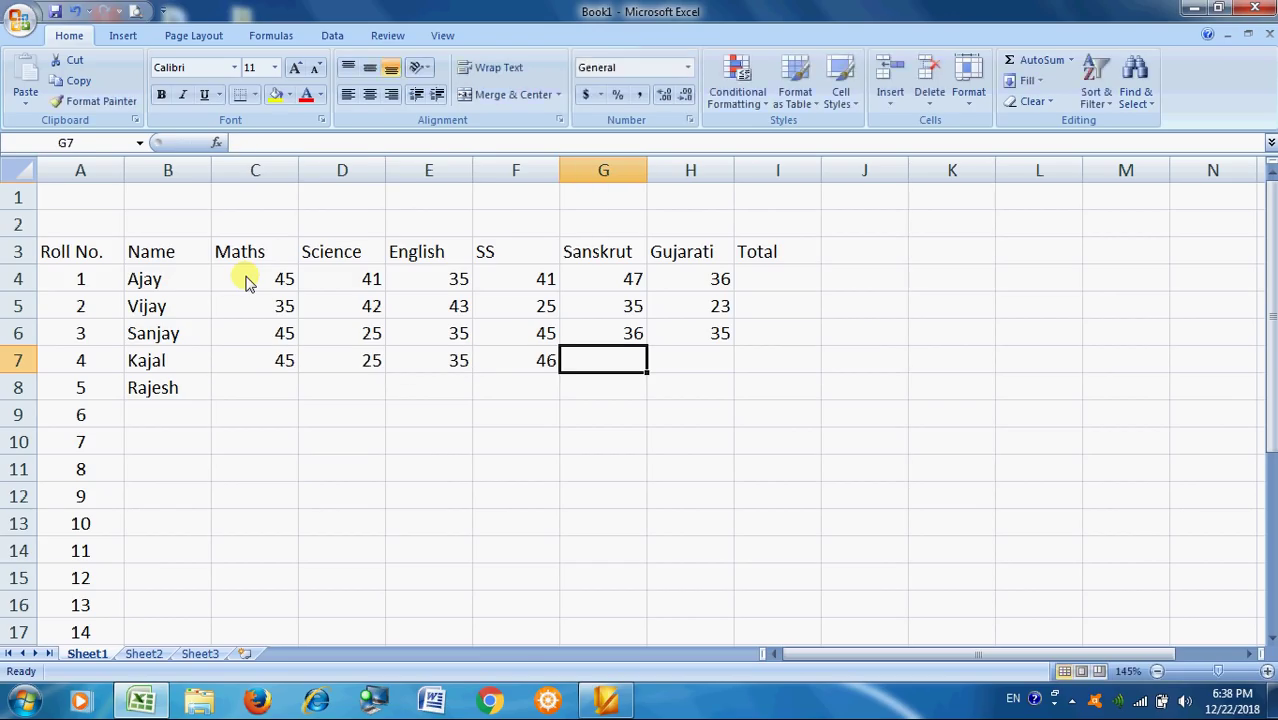
{"action": "type", "text": "35"}
{"action": "key", "text": "Tab"}
{"action": "type", "text": "50"}
{"action": "key", "text": "Tab"}
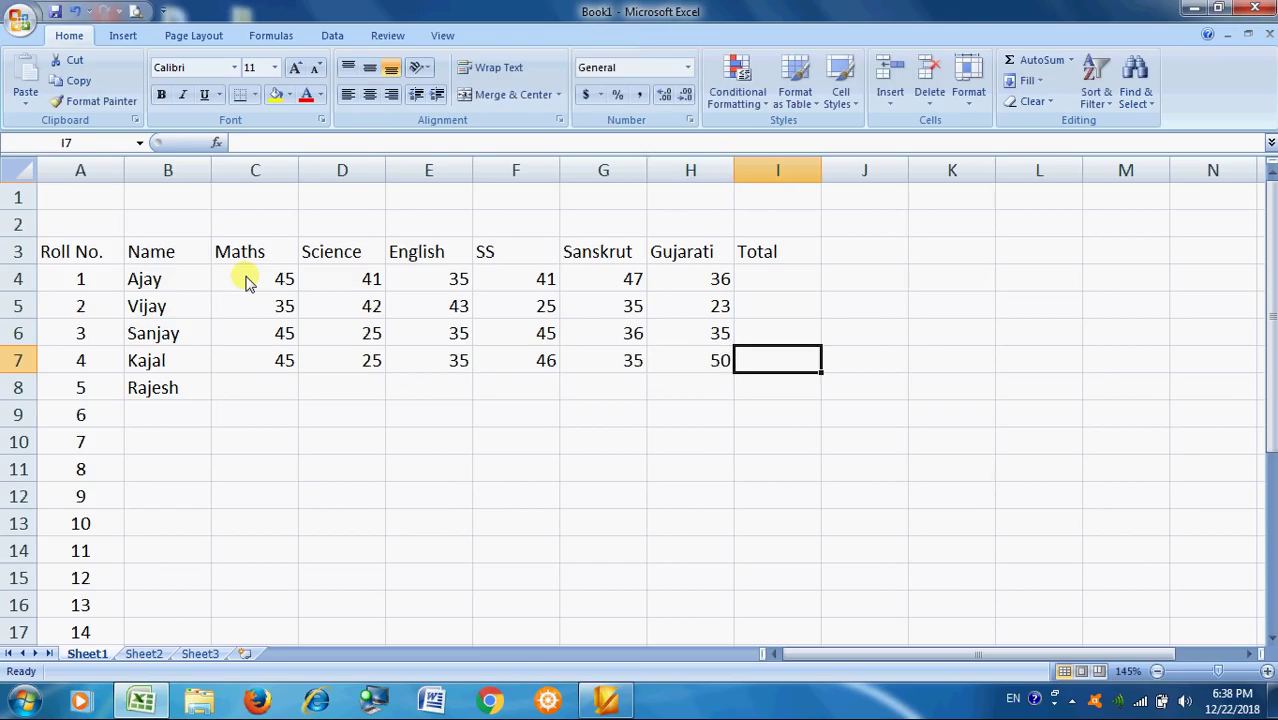
{"action": "key", "text": "Left"}
{"action": "type", "text": "42"}
{"action": "key", "text": "Tab"}
{"action": "key", "text": "Return"}
Step: Enter the fifth student's marks in C8:H8: 45, 23, 43, 35, 45, 45
{"action": "type", "text": "4"}
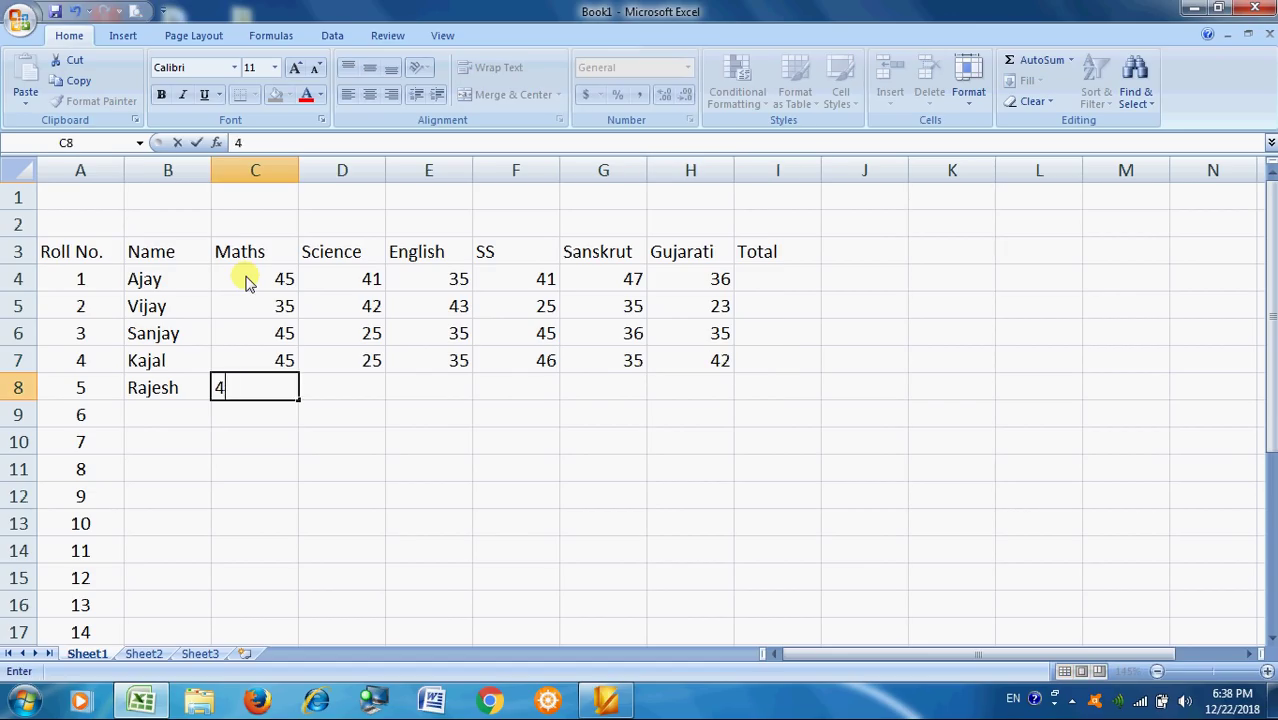
{"action": "type", "text": "5"}
{"action": "key", "text": "Tab"}
{"action": "type", "text": "23"}
{"action": "key", "text": "Tab"}
{"action": "type", "text": "56"}
{"action": "key", "text": "Tab"}
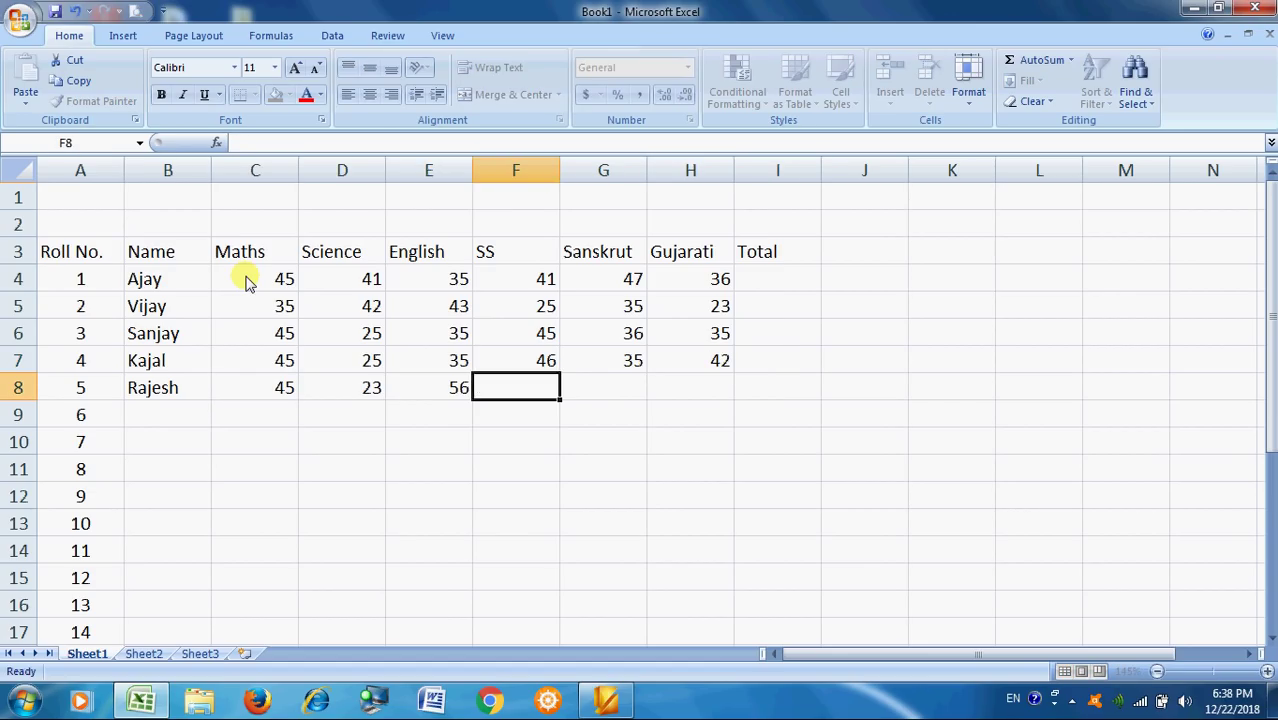
{"action": "type", "text": "35"}
{"action": "key", "text": "Left"}
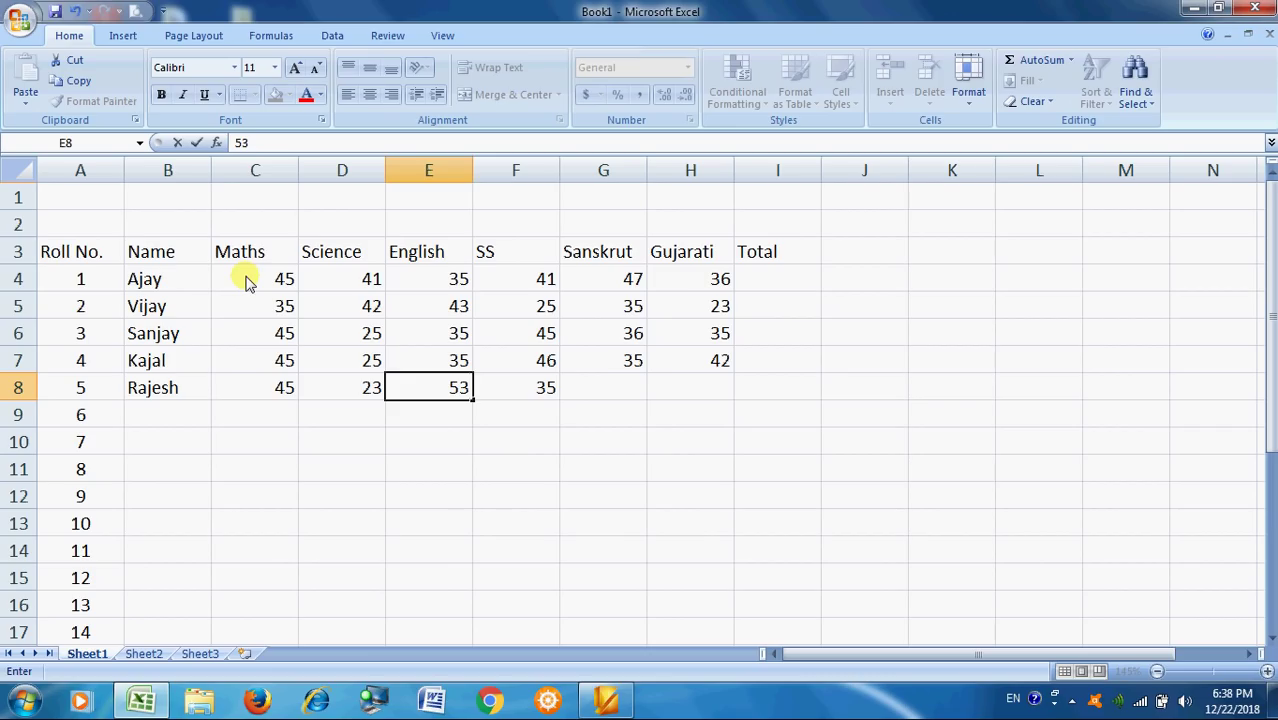
{"action": "key", "text": "BackSpace"}
{"action": "type", "text": "0"}
{"action": "key", "text": "Right"}
{"action": "key", "text": "Left"}
{"action": "type", "text": "4"}
{"action": "type", "text": "3"}
{"action": "key", "text": "Right"}
{"action": "key", "text": "Right"}
{"action": "type", "text": "45"}
{"action": "key", "text": "Right"}
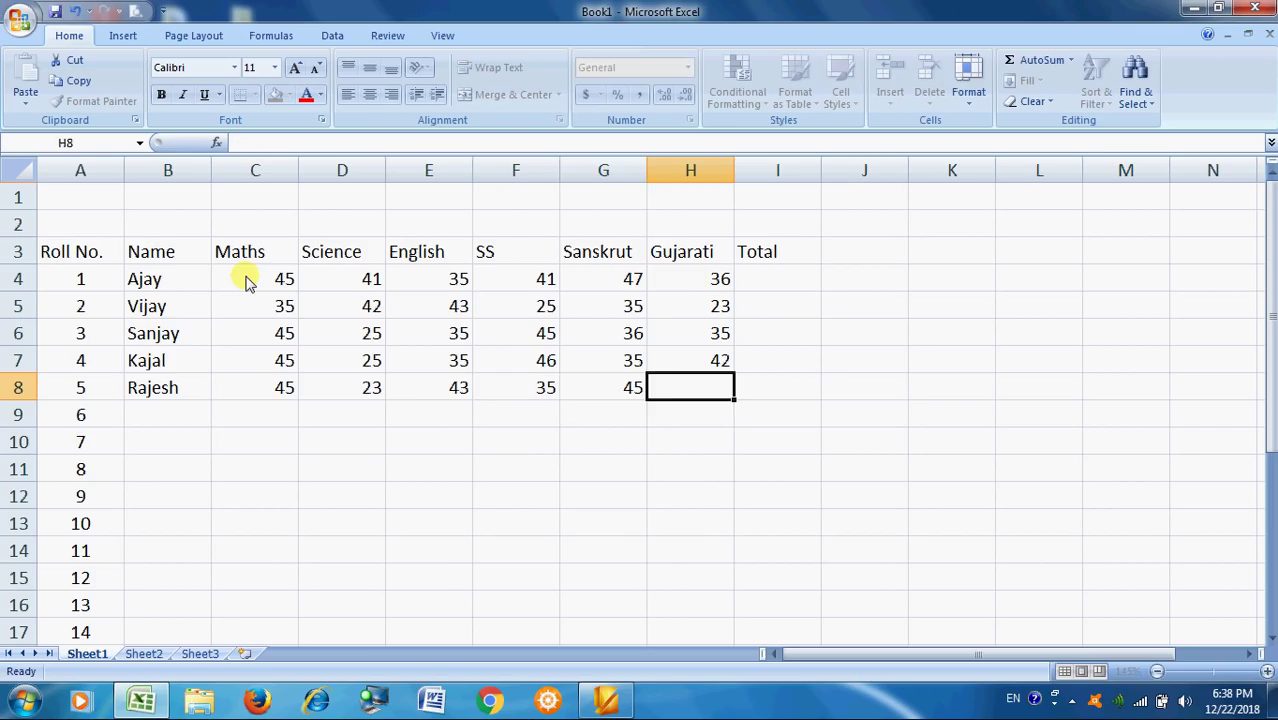
{"action": "type", "text": "45"}
{"action": "key", "text": "Right"}
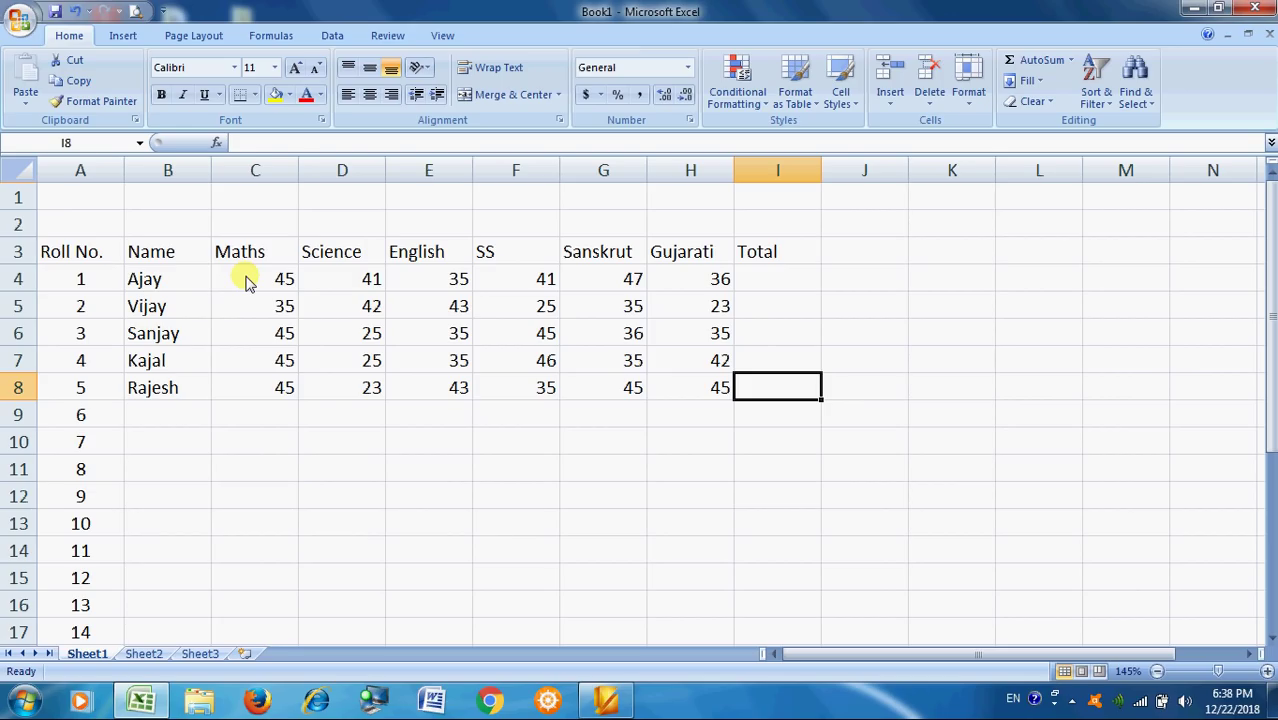
Step: Enter =sum(c4:h4) in I4 so the first student's Total shows 245
{"action": "key", "text": "Up"}
{"action": "key", "text": "Up"}
{"action": "key", "text": "Up"}
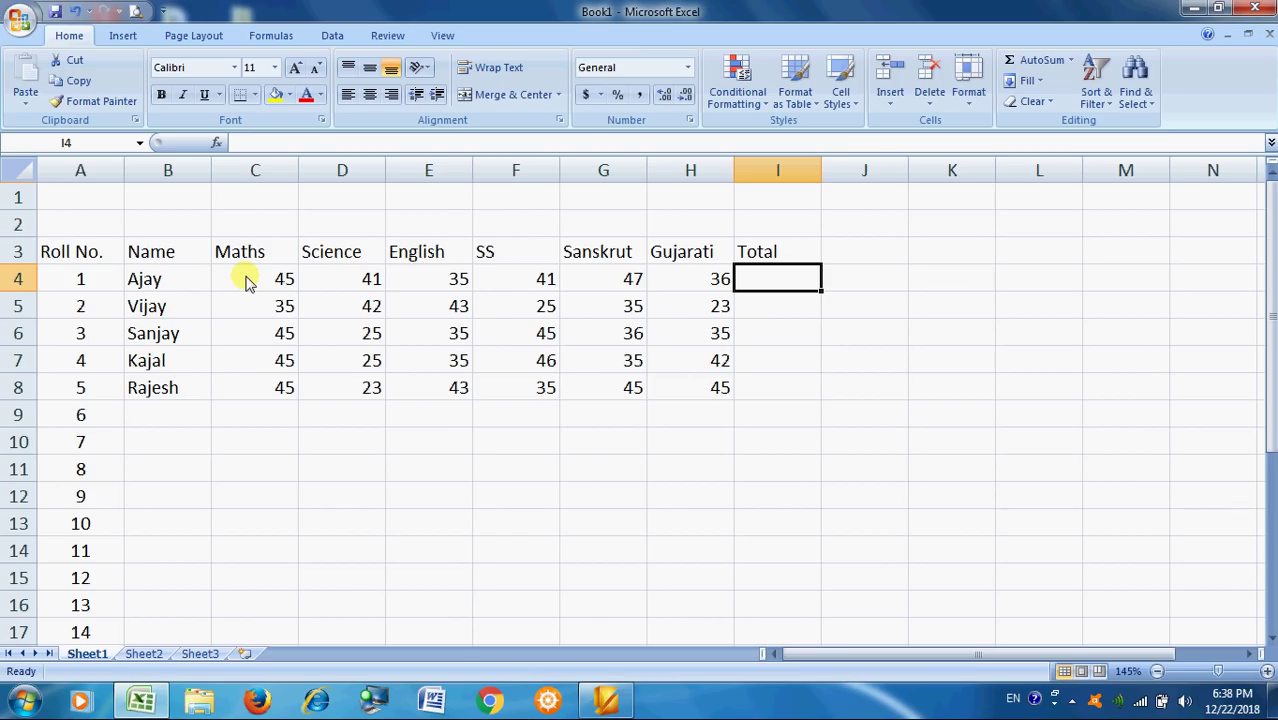
{"action": "type", "text": "="}
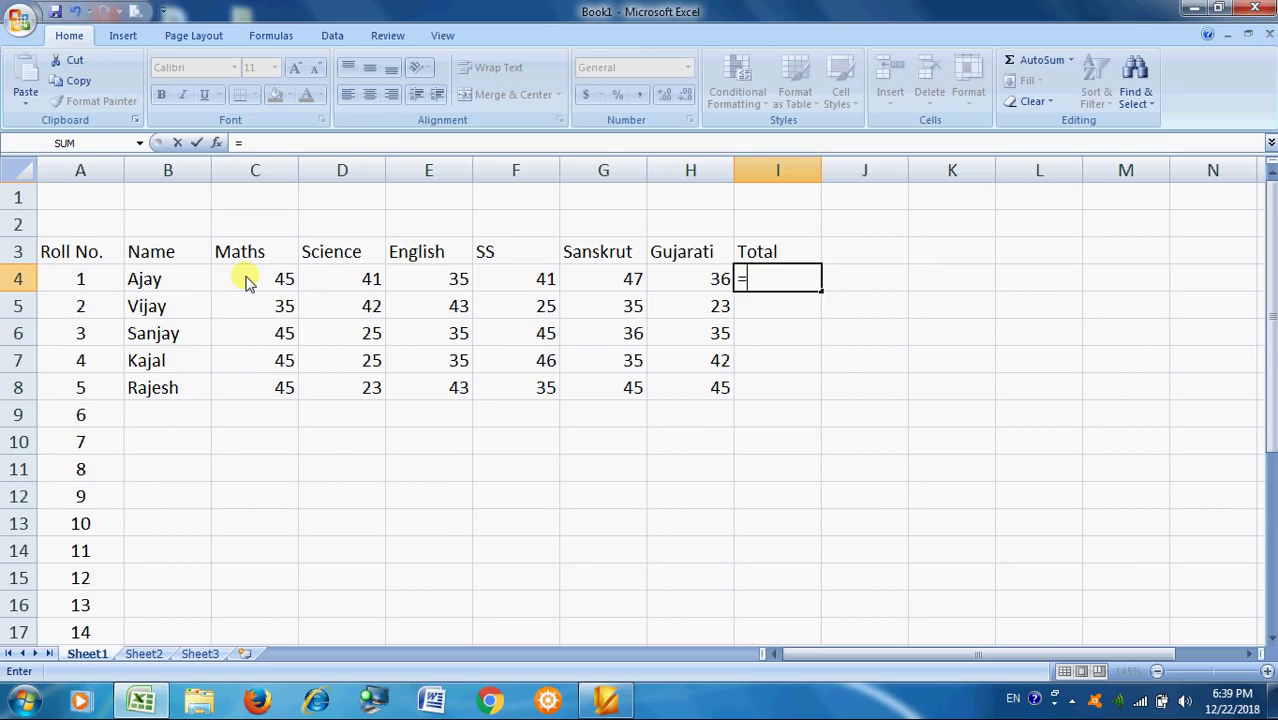
{"action": "type", "text": "sum"}
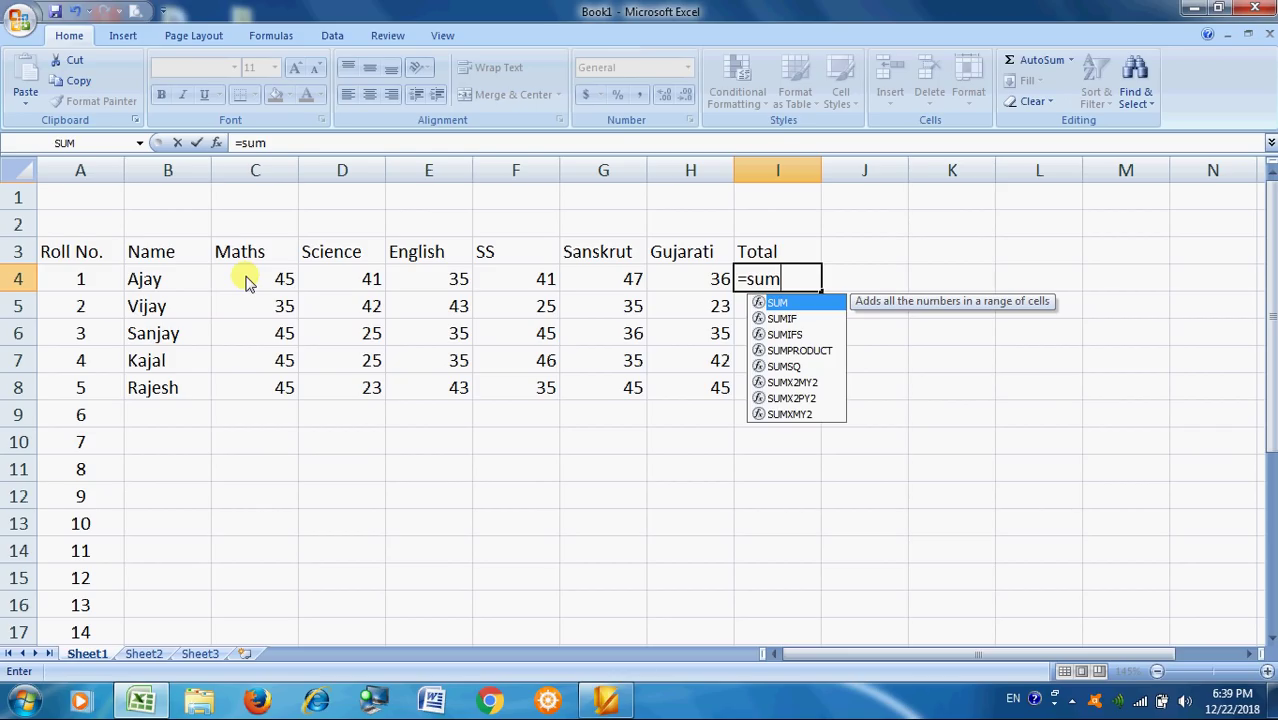
{"action": "type", "text": "("}
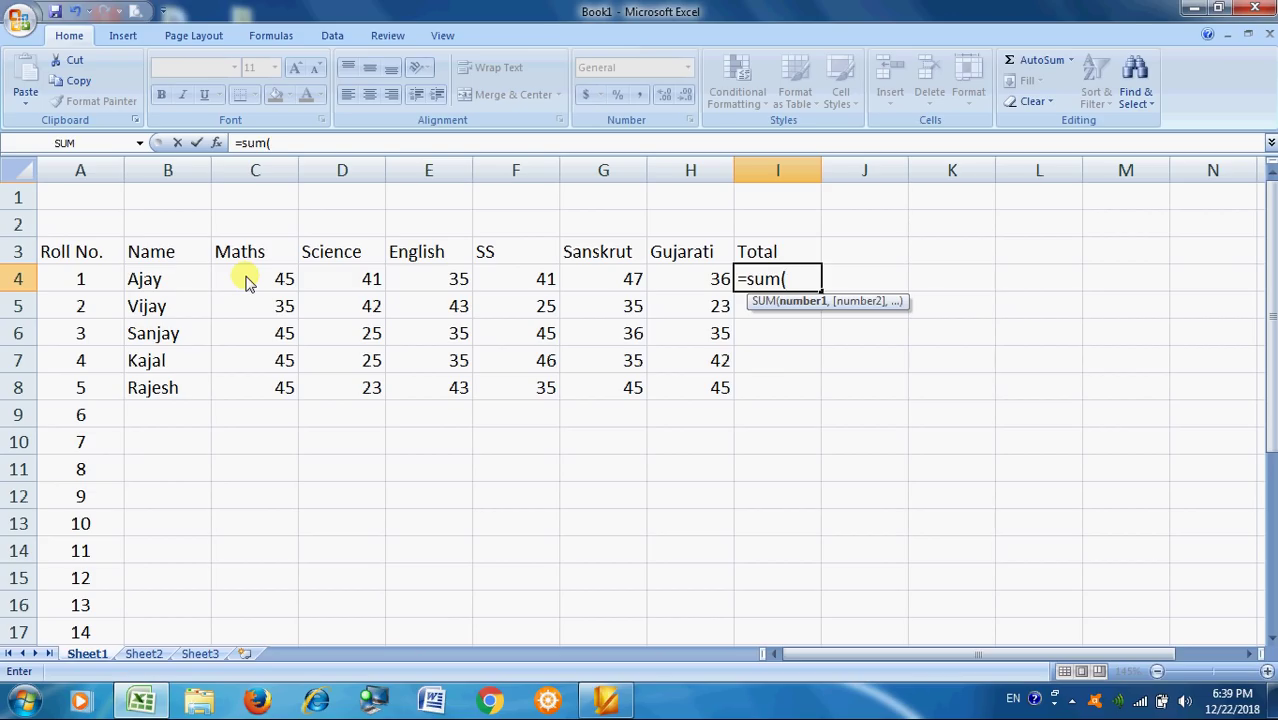
{"action": "type", "text": "c4"}
{"action": "type", "text": ":"}
{"action": "type", "text": "h4"}
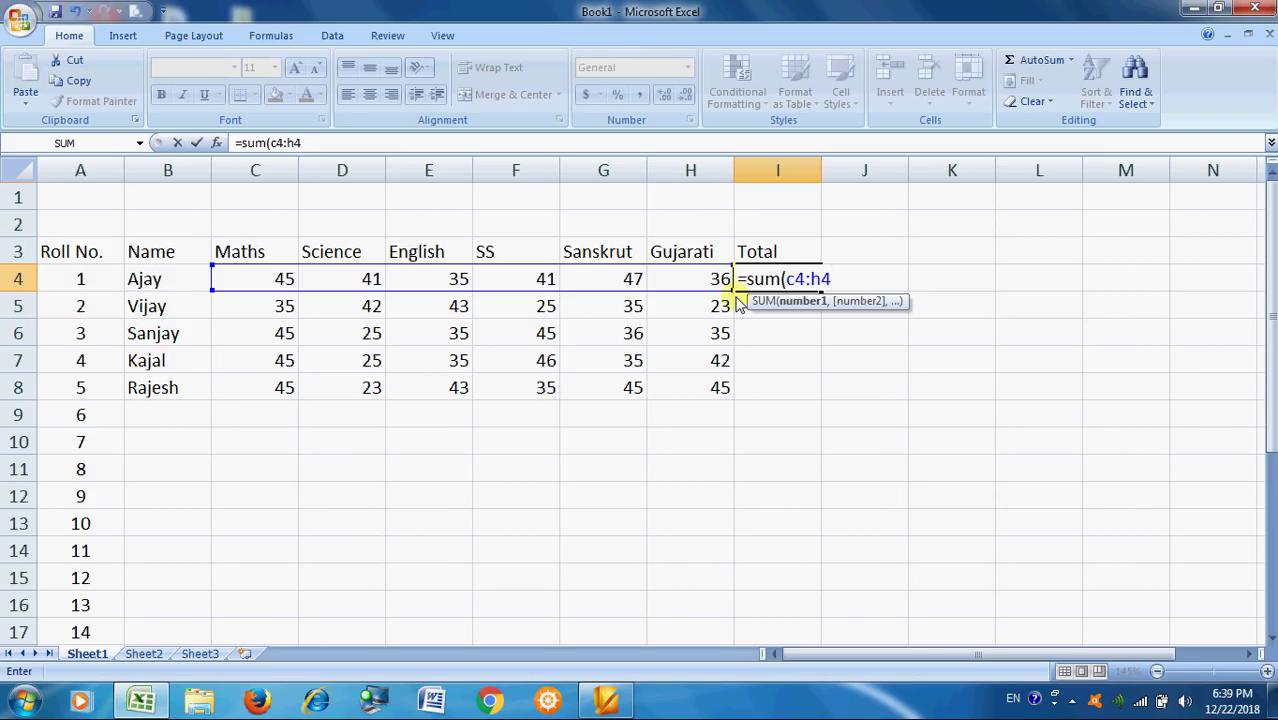
{"action": "type", "text": ")"}
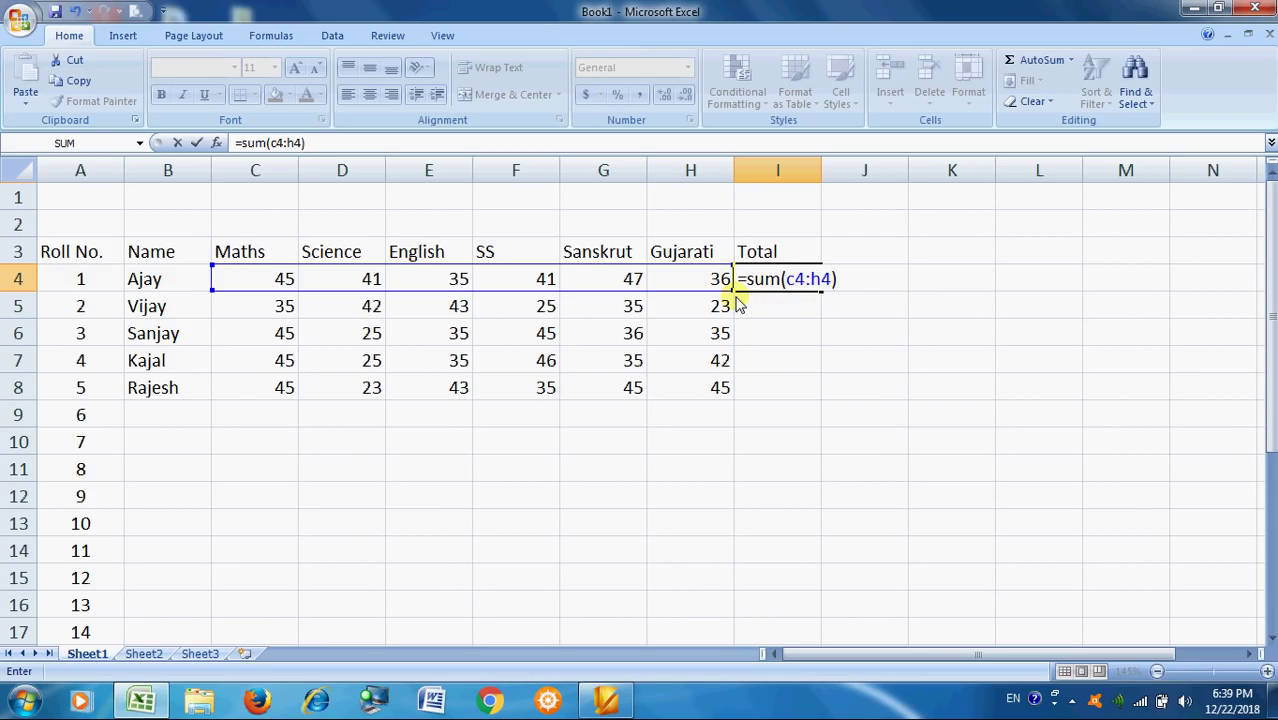
{"action": "key", "text": "Return"}
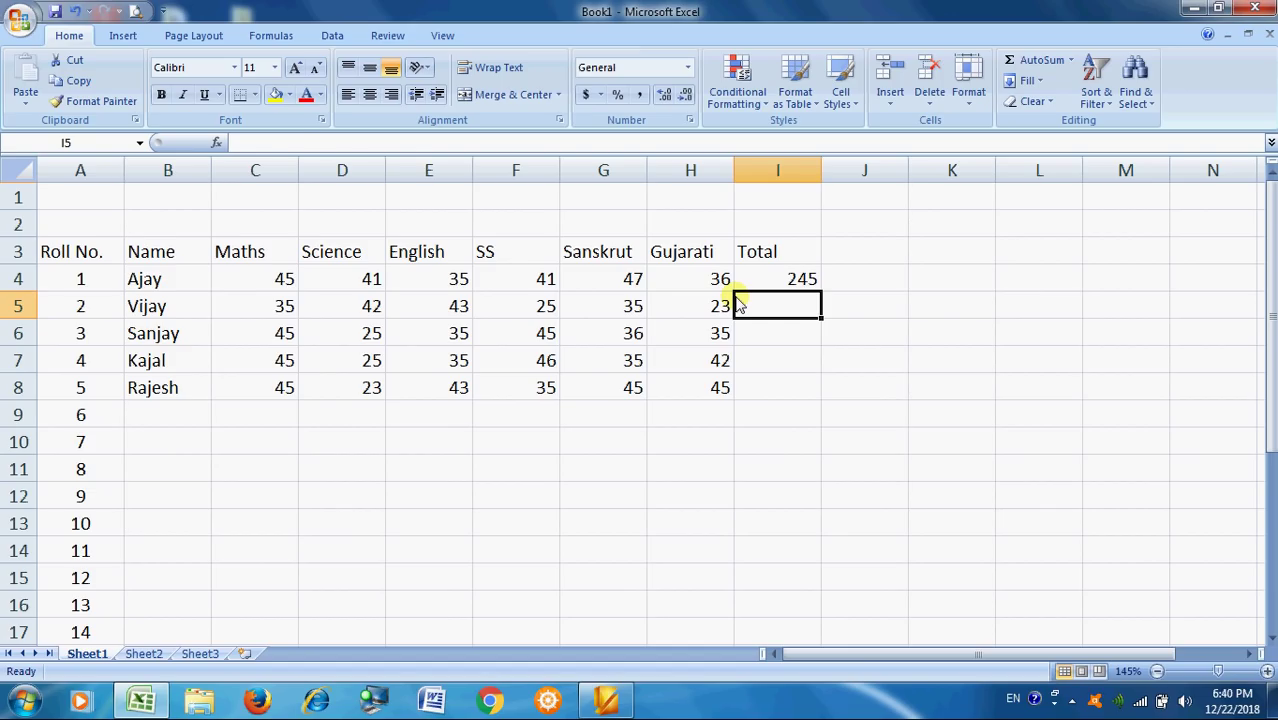
Step: Copy the SUM formula from I4 and paste it into I5, giving a Total of 203
{"action": "key", "text": "Up"}
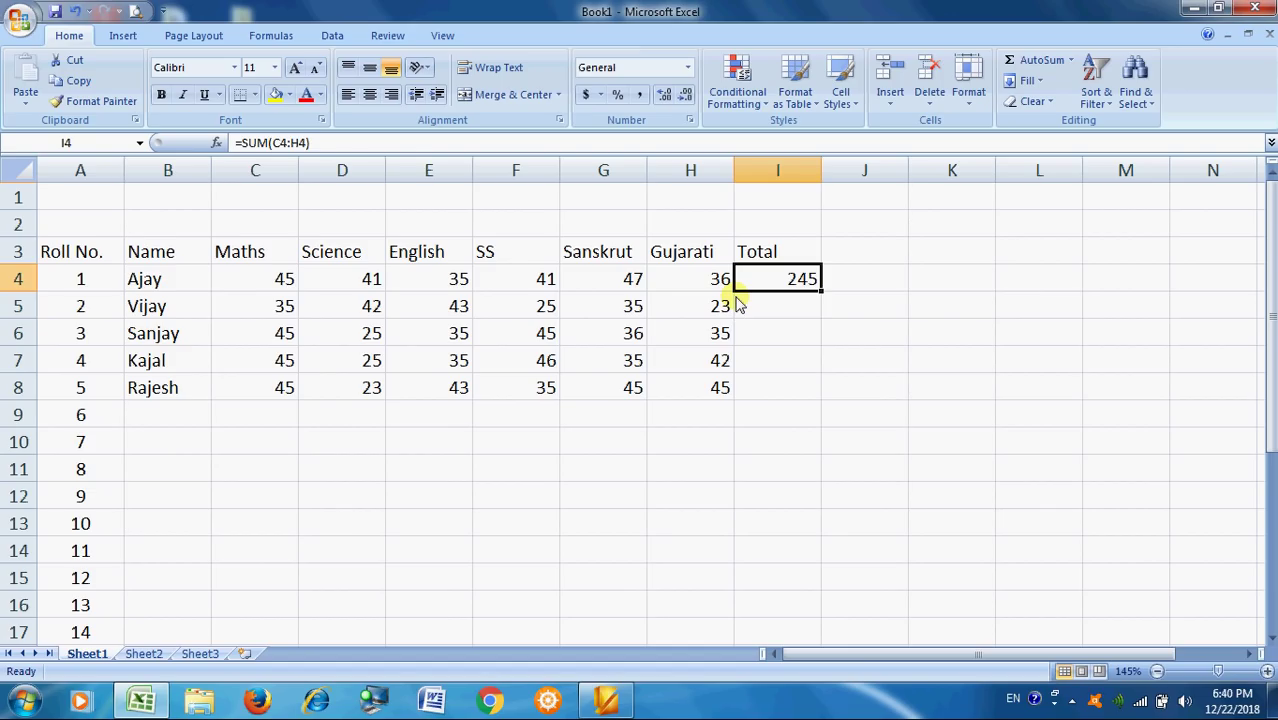
{"action": "key", "text": "ctrl+c"}
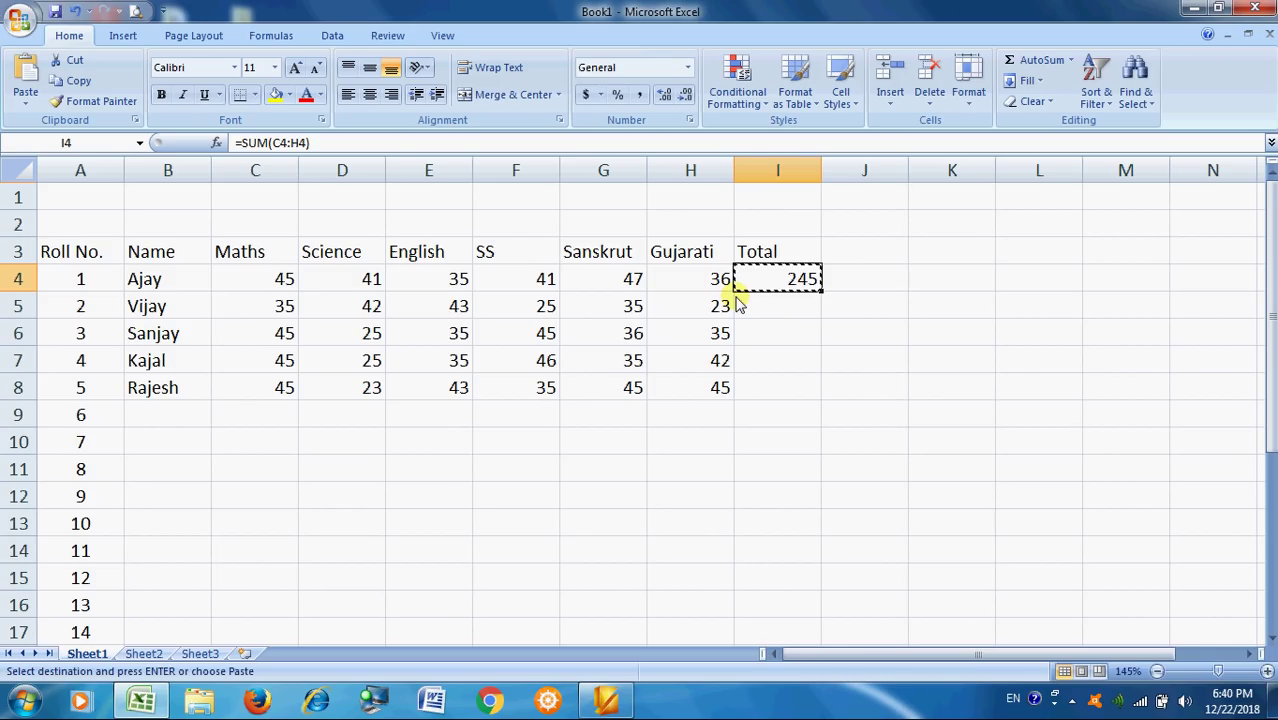
{"action": "right_click", "coordinate": [793, 287]}
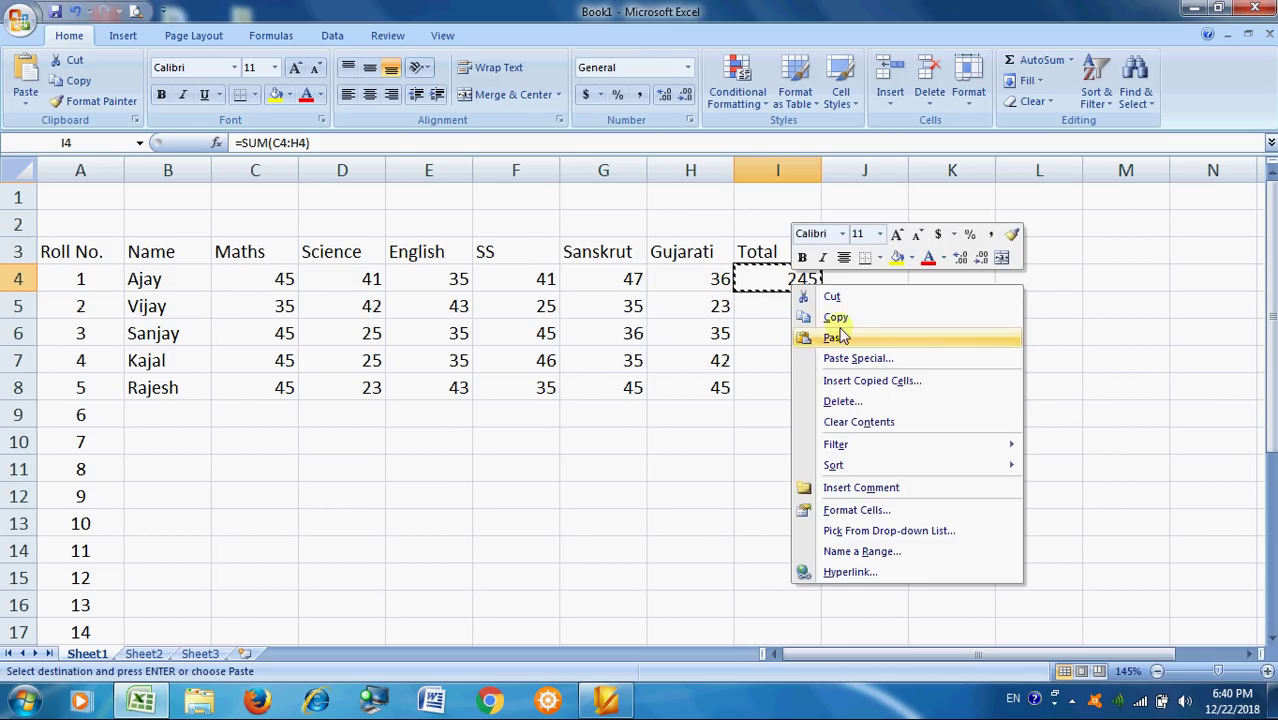
{"action": "left_click", "coordinate": [815, 315]}
{"action": "left_click", "coordinate": [780, 316]}
{"action": "right_click", "coordinate": [778, 312]}
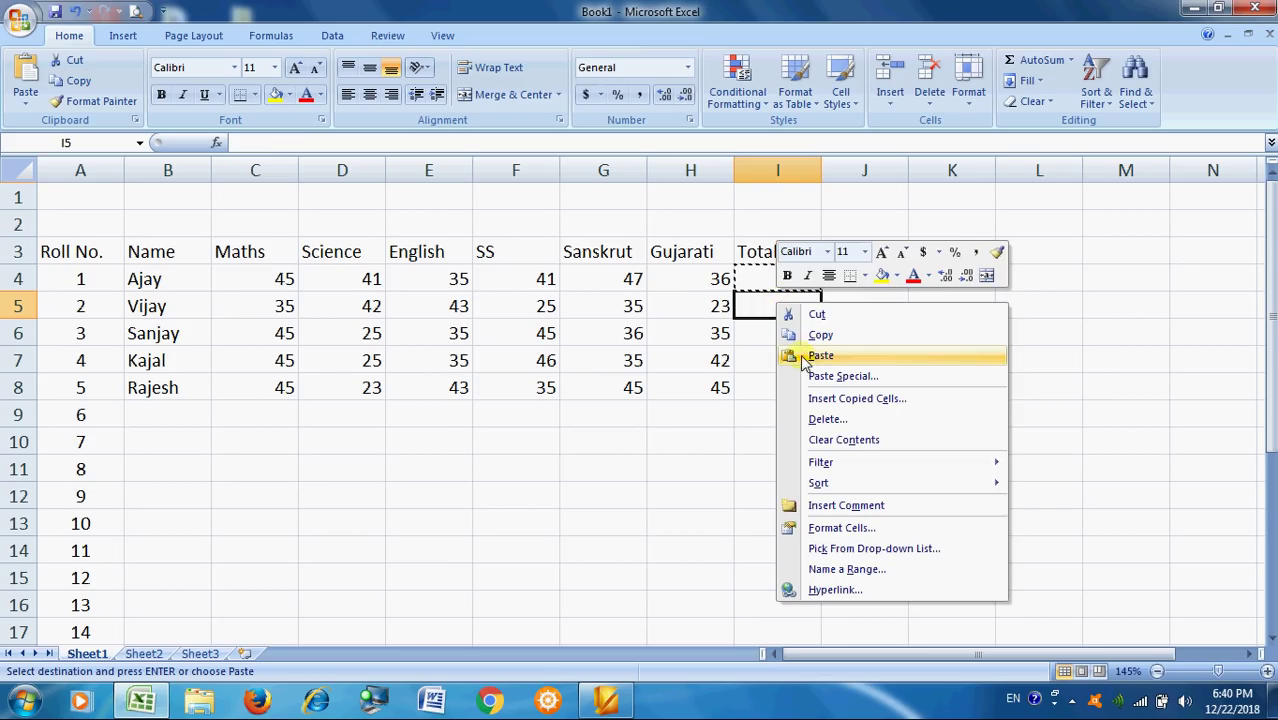
{"action": "left_click", "coordinate": [806, 358]}
{"action": "left_click", "coordinate": [785, 388]}
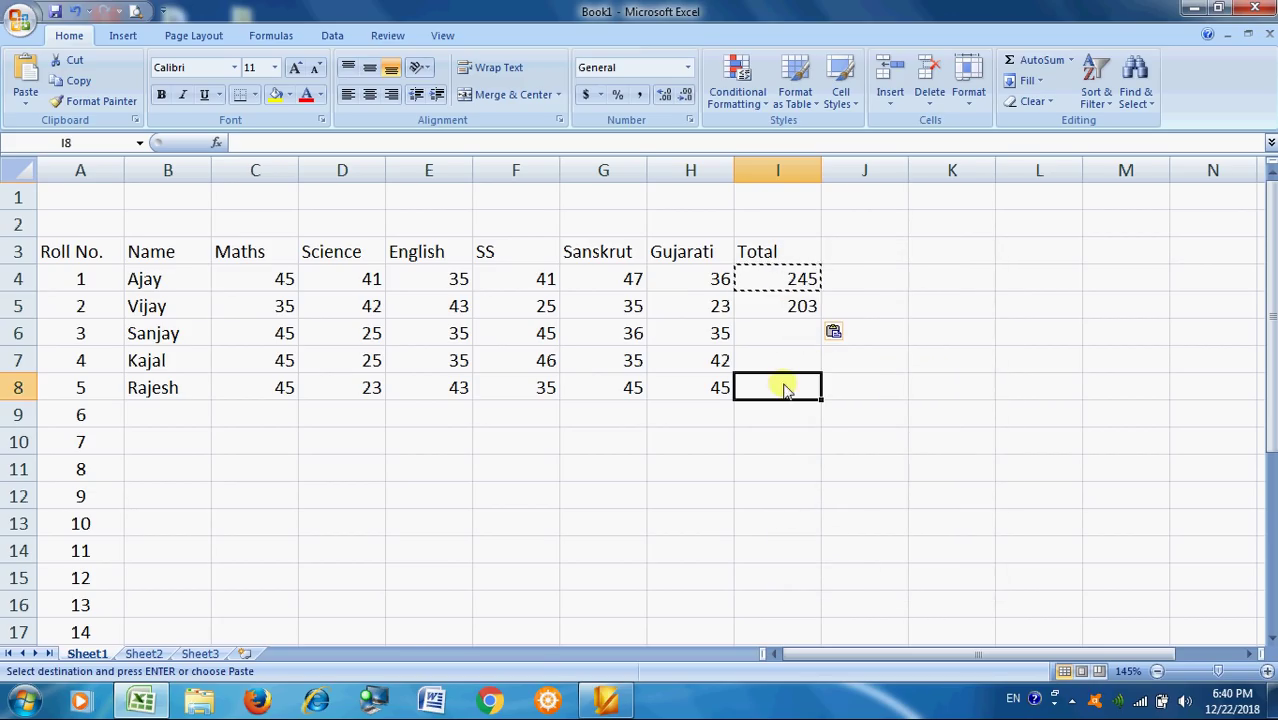
{"action": "left_click", "coordinate": [785, 308]}
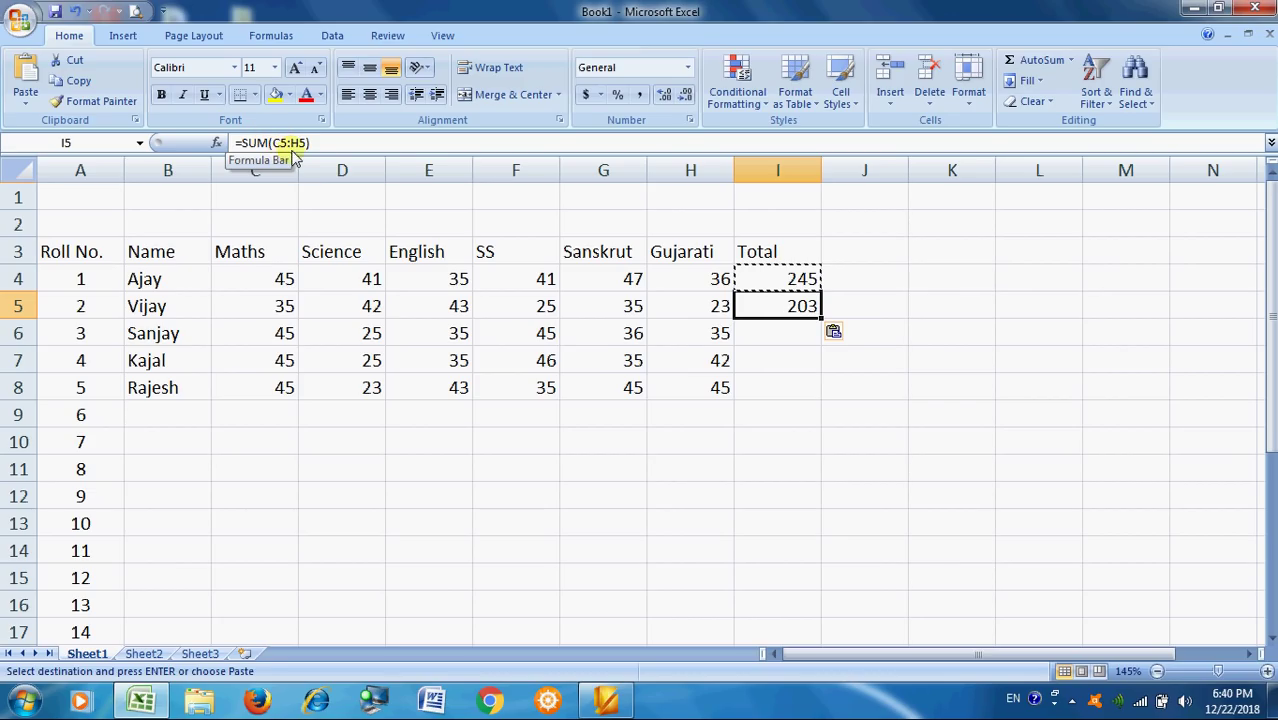
{"action": "key", "text": "Up"}
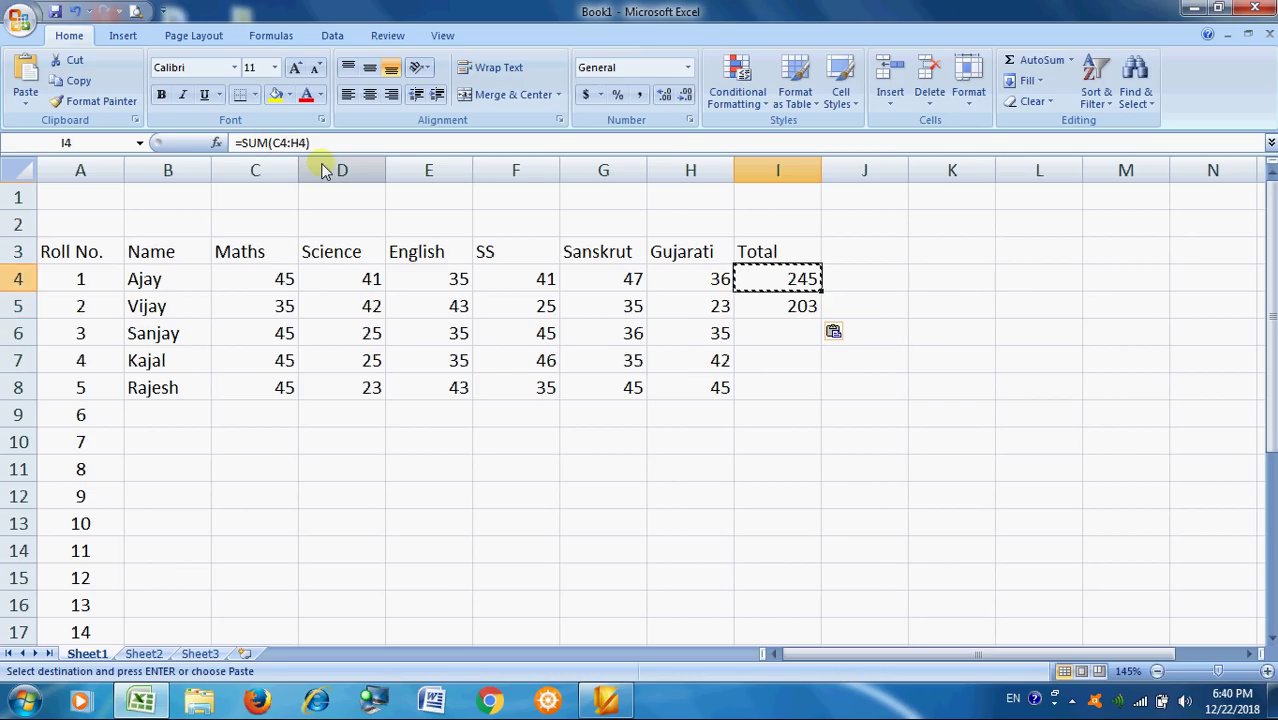
{"action": "key", "text": "F2"}
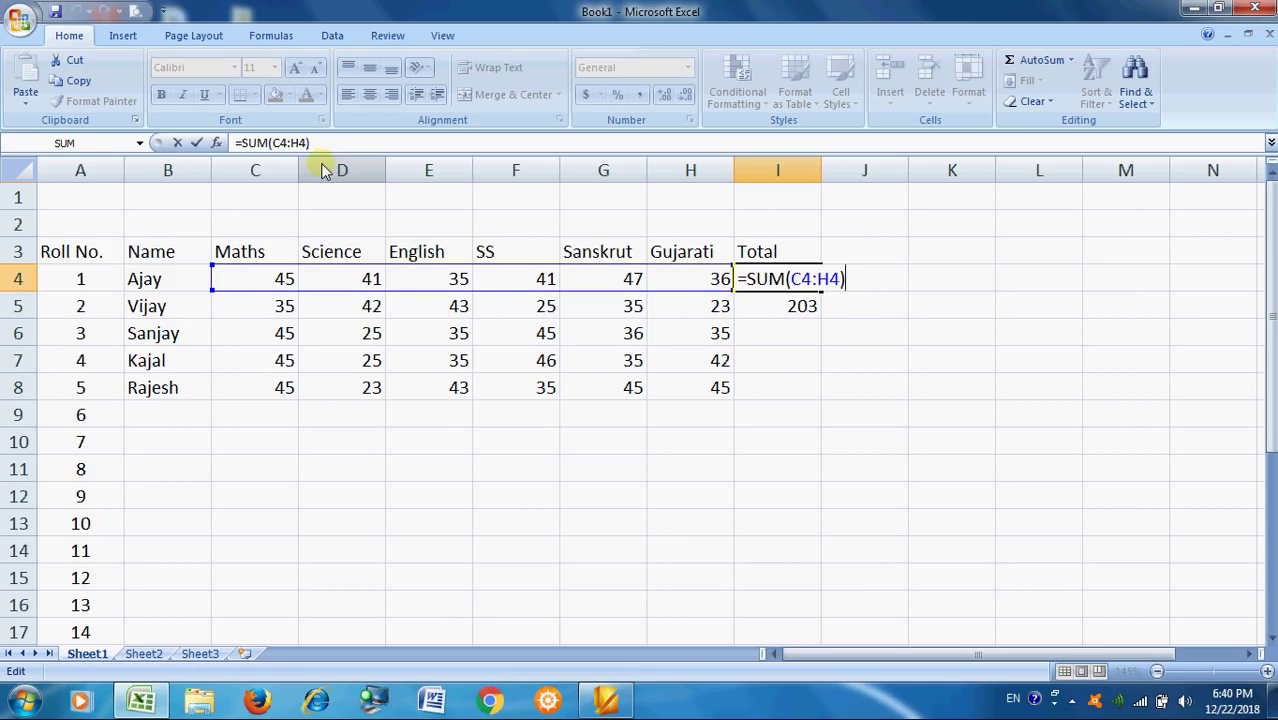
{"action": "key", "text": "Return"}
{"action": "key", "text": "F2"}
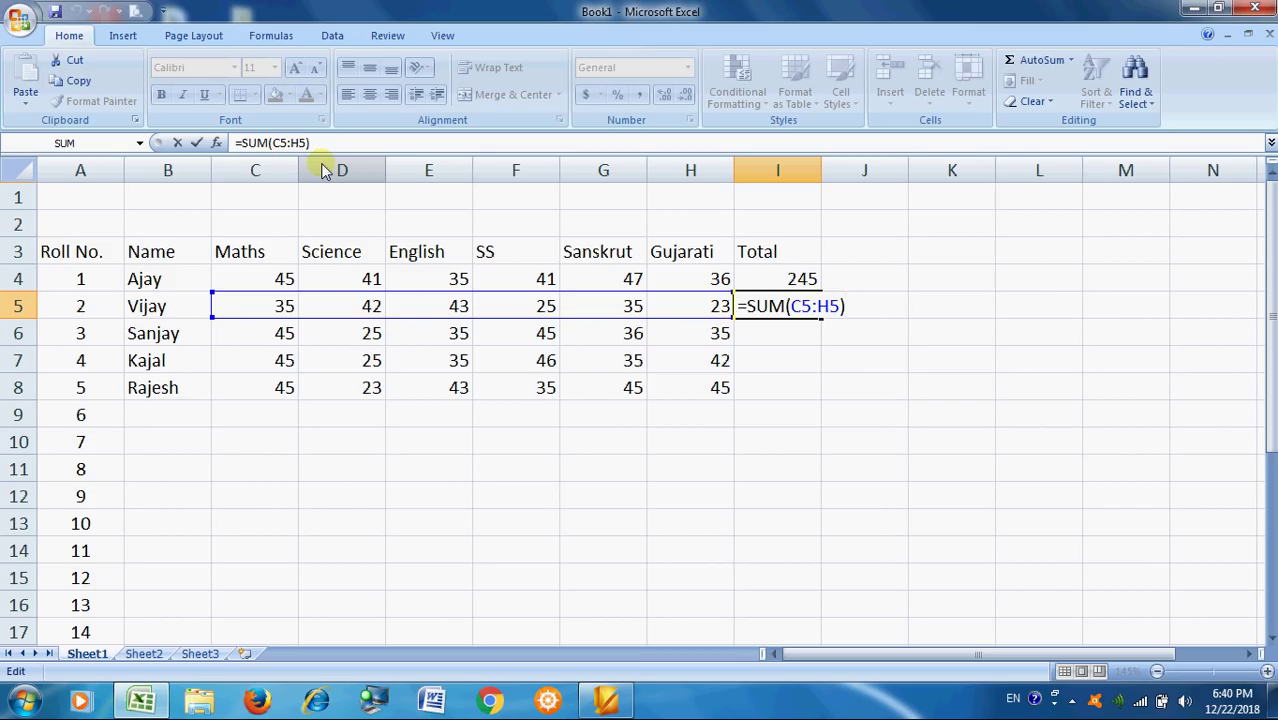
{"action": "key", "text": "Return"}
{"action": "key", "text": "Up"}
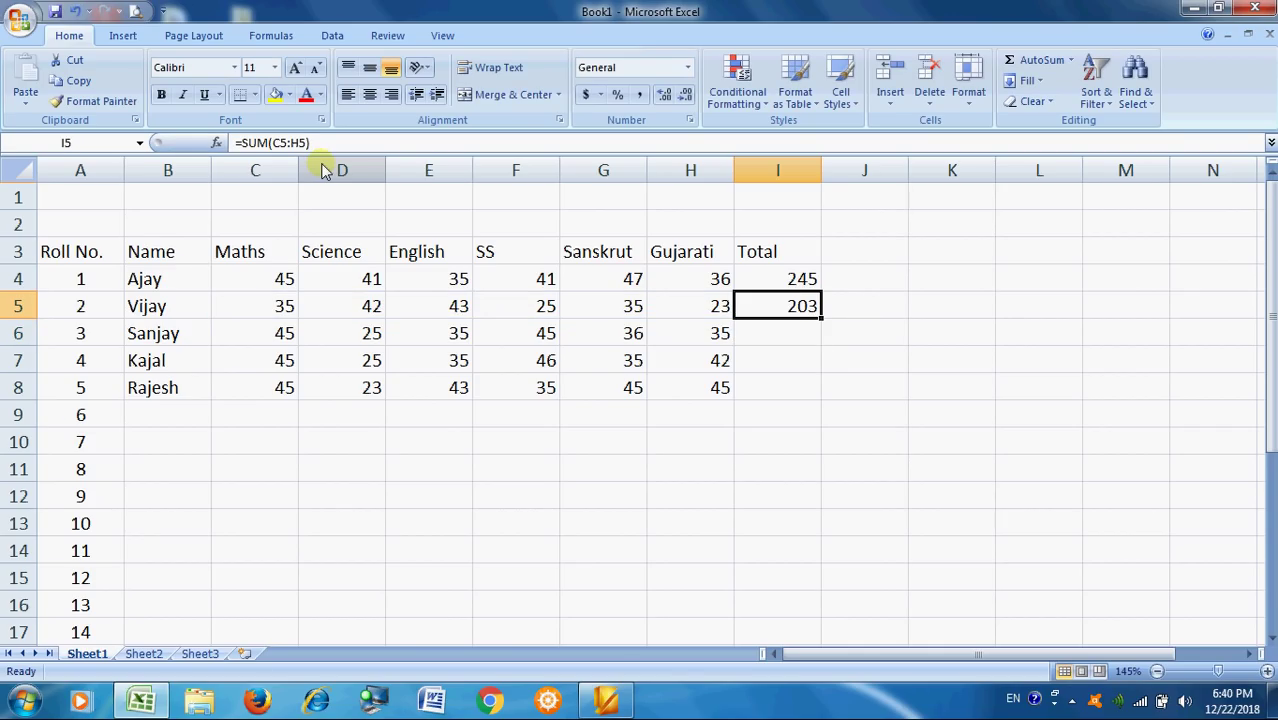
Step: Copy the I5 SUM formula into I6:I8, giving Totals 221, 228 and 236
{"action": "right_click", "coordinate": [785, 303]}
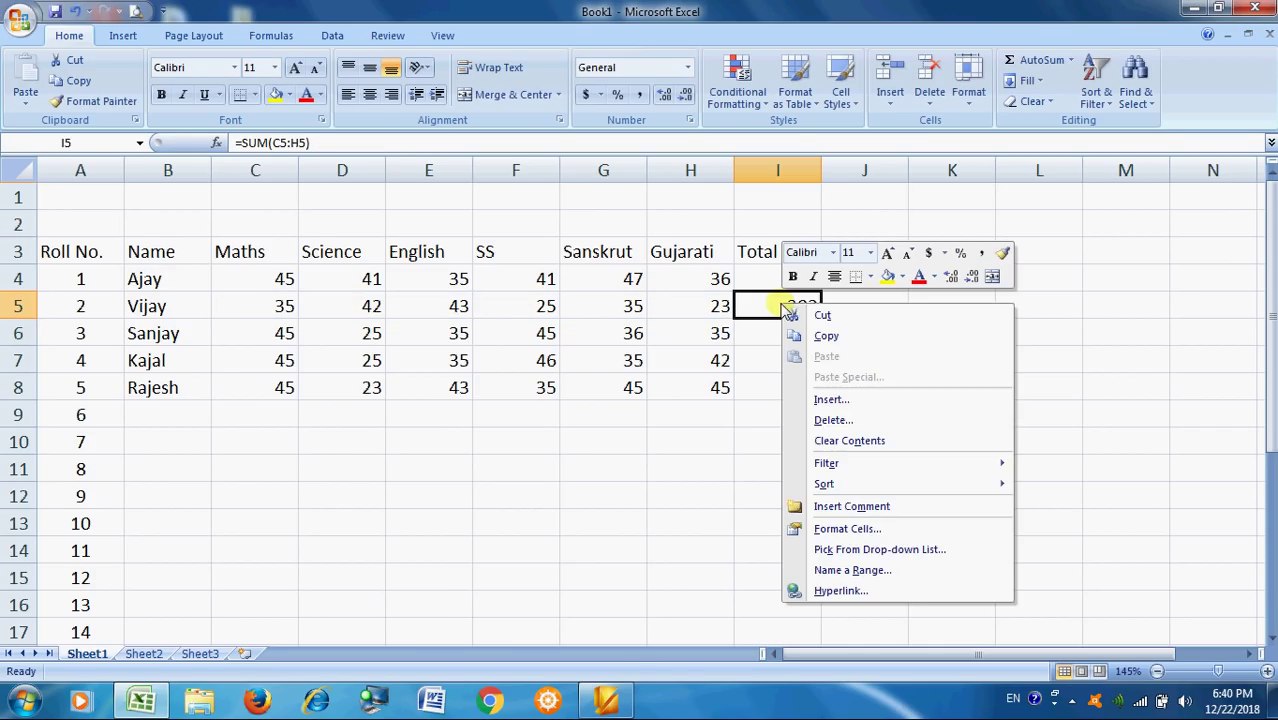
{"action": "left_click", "coordinate": [800, 336]}
{"action": "left_click_drag", "start_coordinate": [787, 337], "coordinate": [772, 390]}
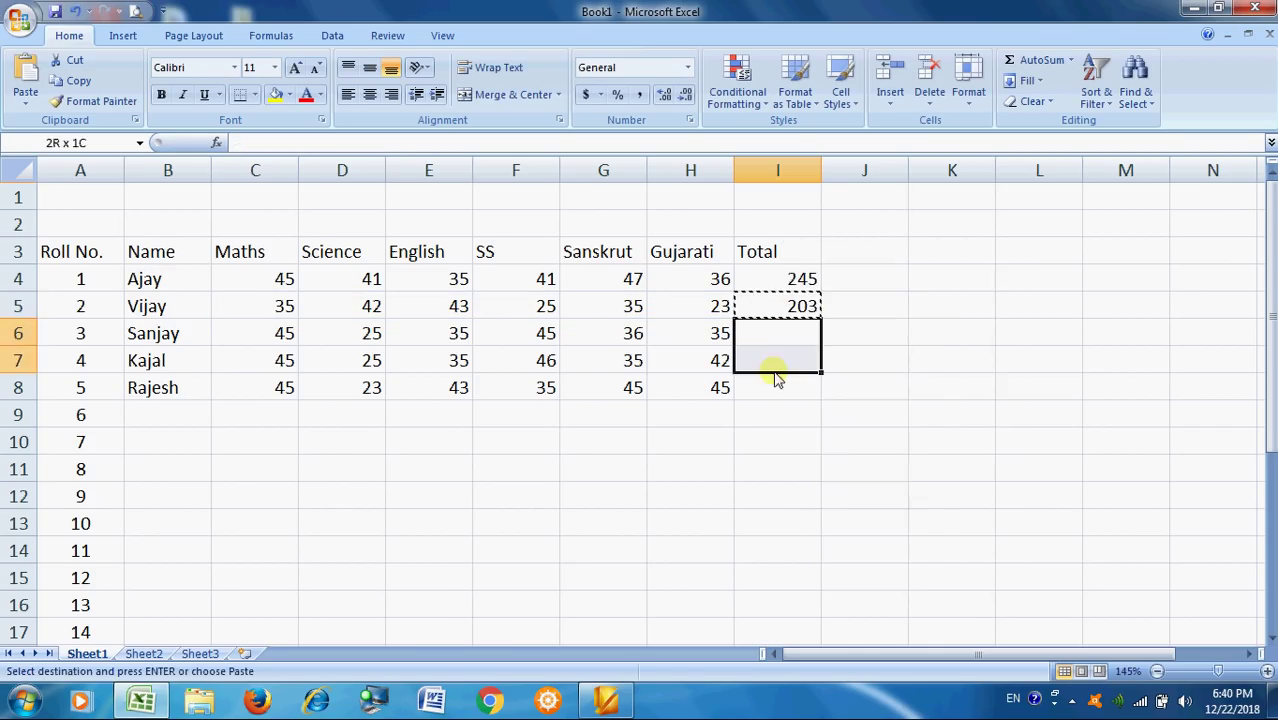
{"action": "right_click", "coordinate": [772, 390]}
{"action": "left_click", "coordinate": [797, 425]}
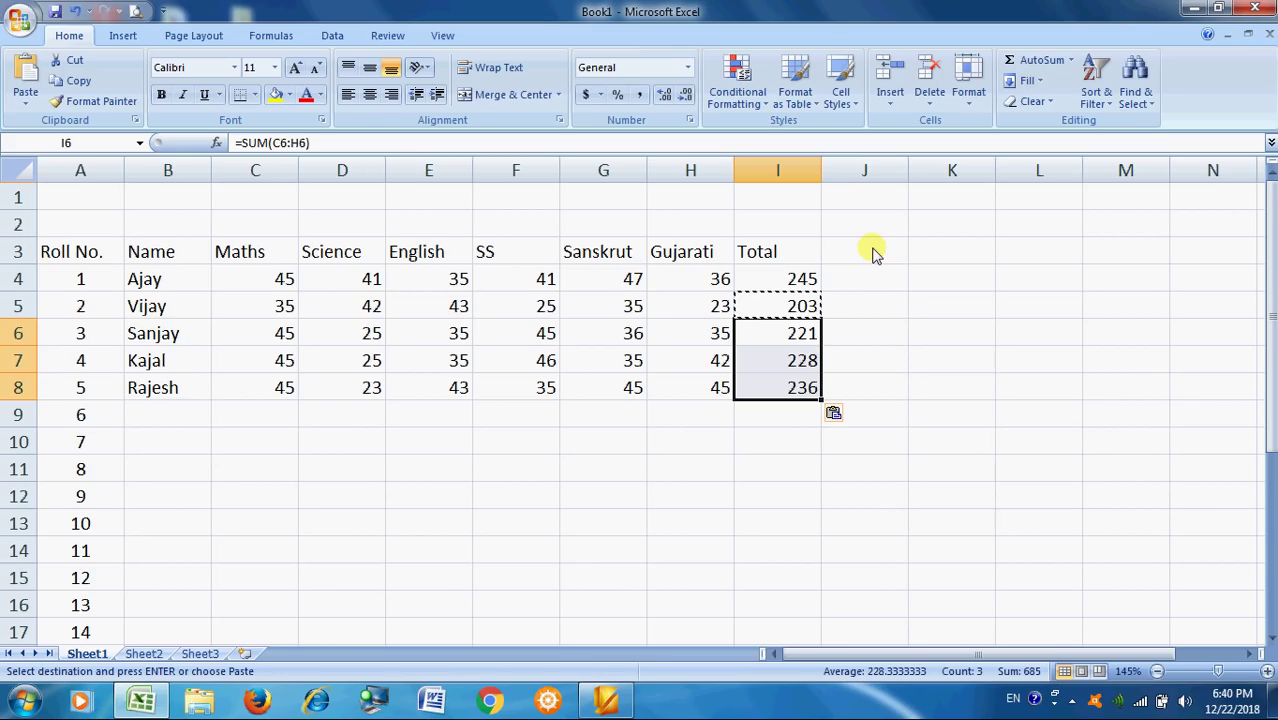
{"action": "left_click", "coordinate": [605, 700]}
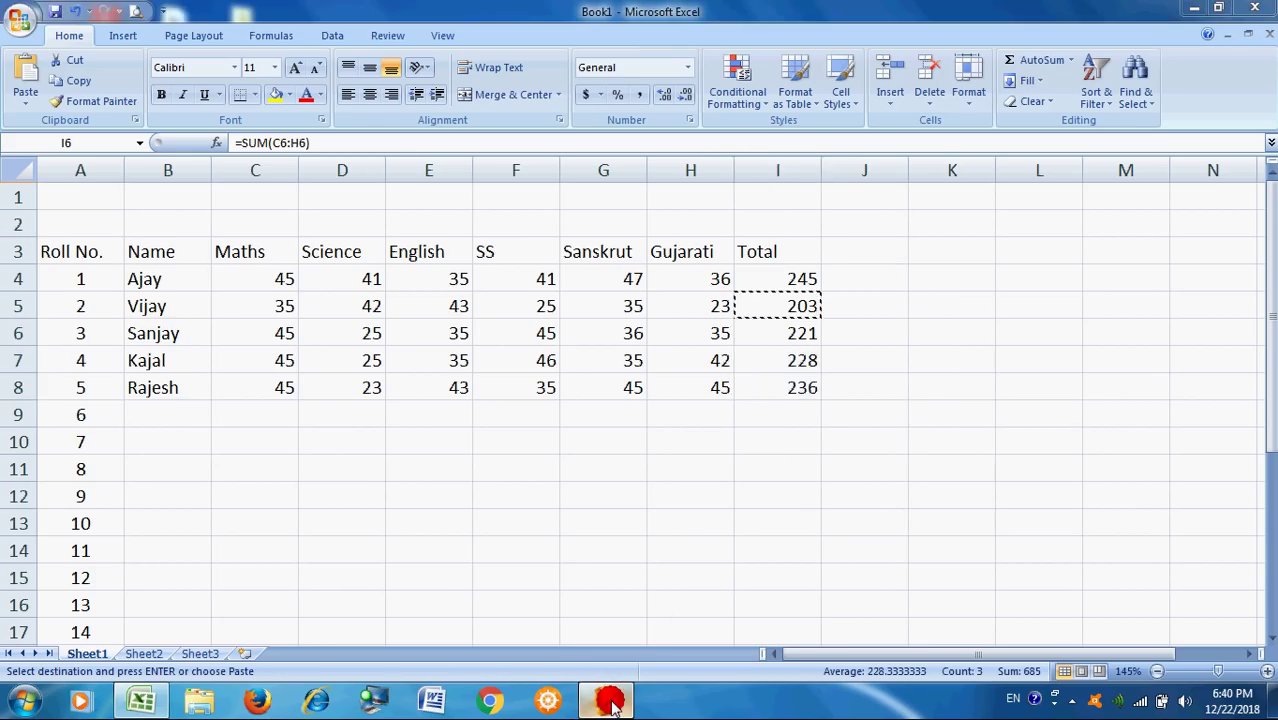